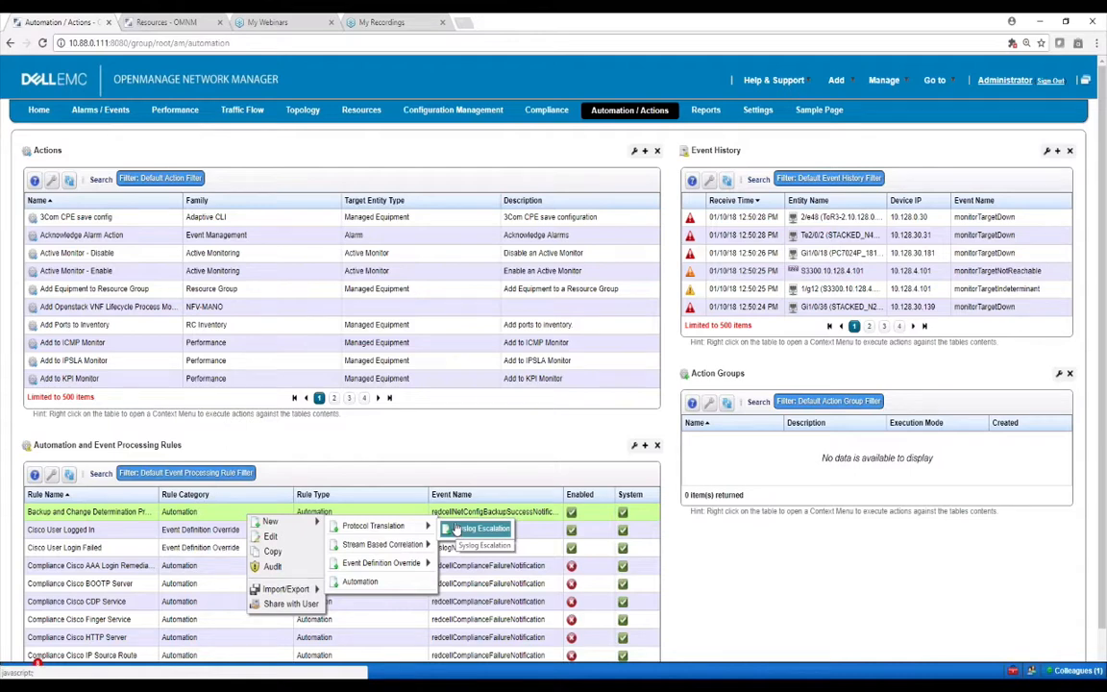
# Open Alarm Definitions and filter the event definitions by 'syslog'
pyautogui.moveTo(760, 113)
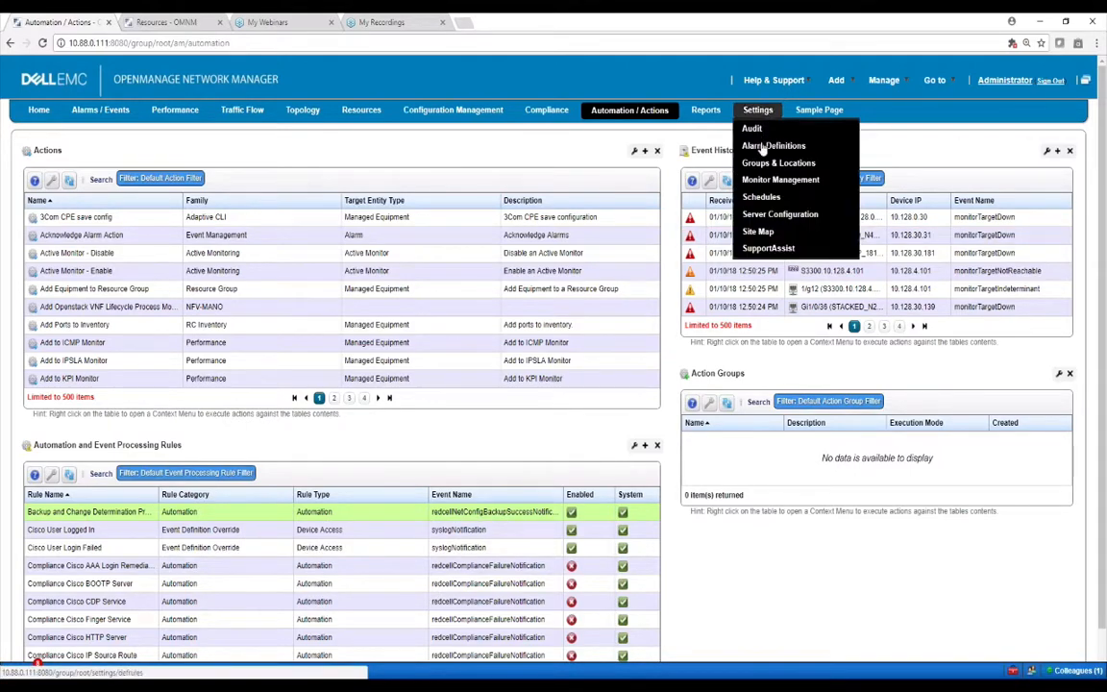
pyautogui.click(770, 145)
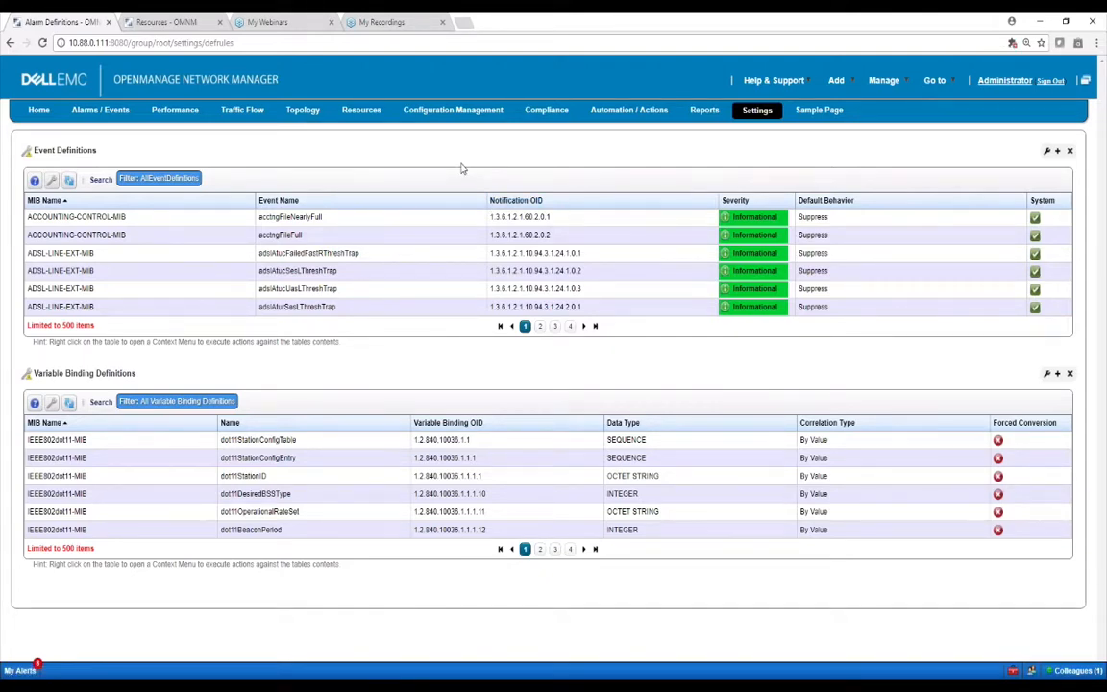
pyautogui.click(100, 180)
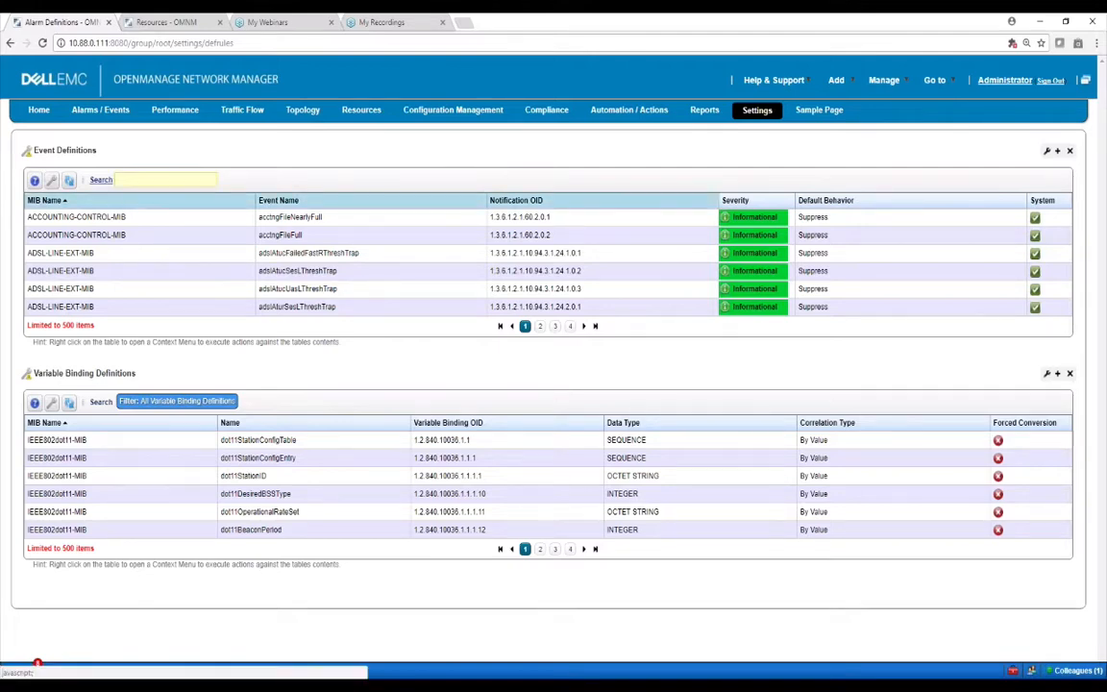
pyautogui.write('syslog')
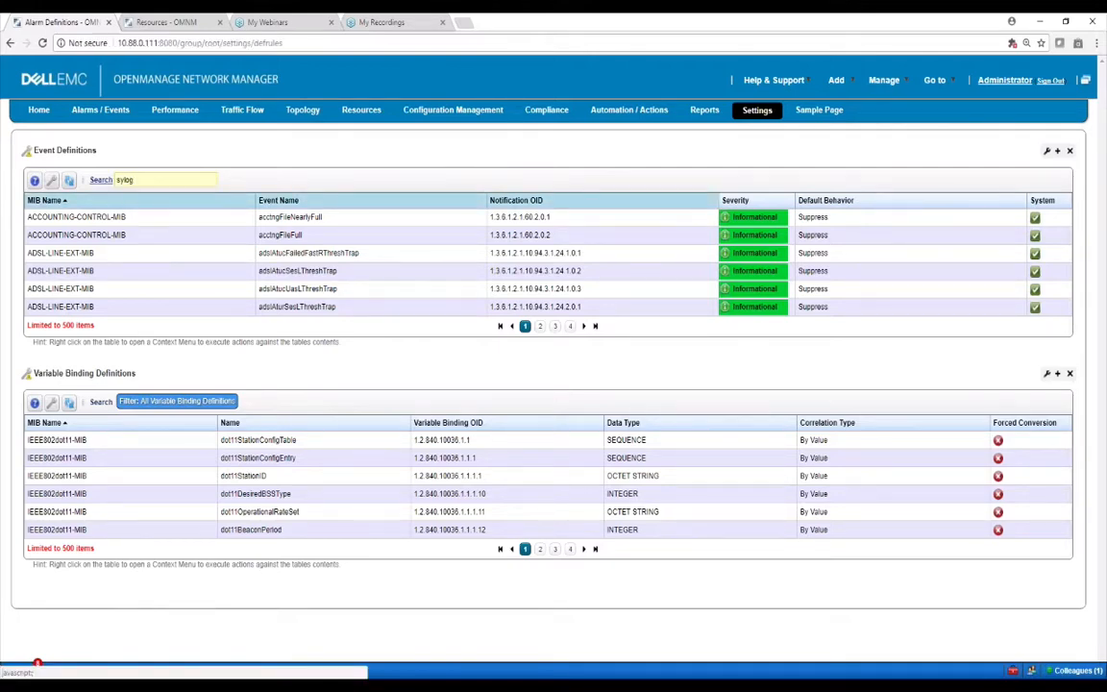
pyautogui.press('BackSpace')
pyautogui.press('BackSpace')
pyautogui.press('BackSpace')
pyautogui.write('log')
pyautogui.press('Return')
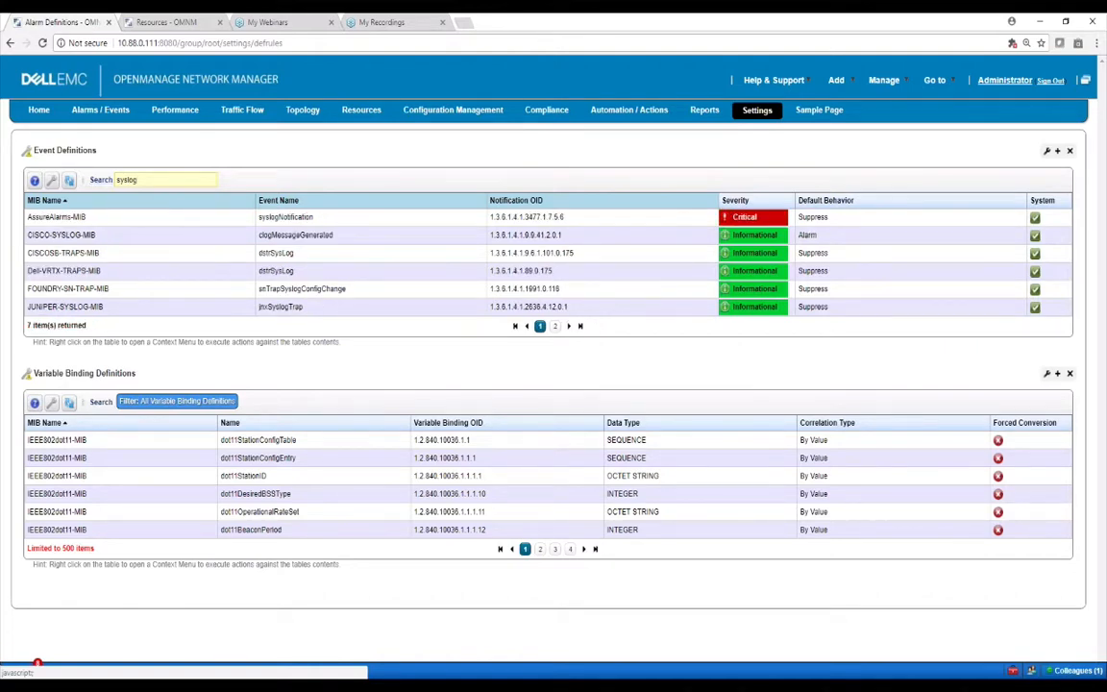
# Open the syslogNotification event definition for editing
pyautogui.click(55, 215)
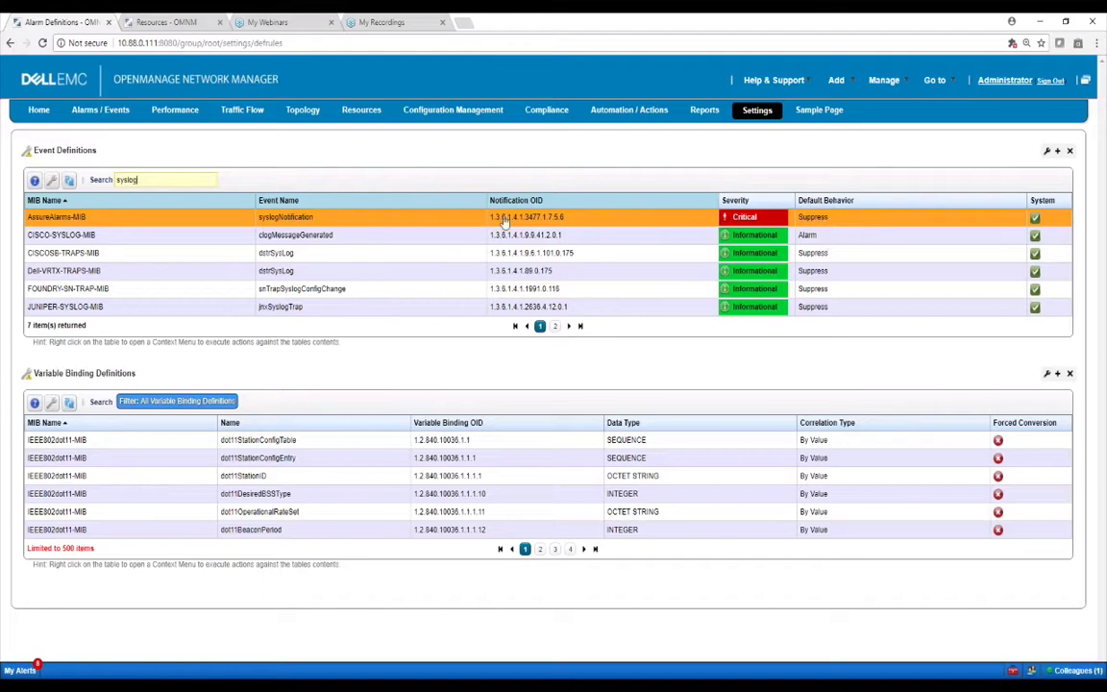
pyautogui.rightClick(454, 221)
pyautogui.click(475, 225)
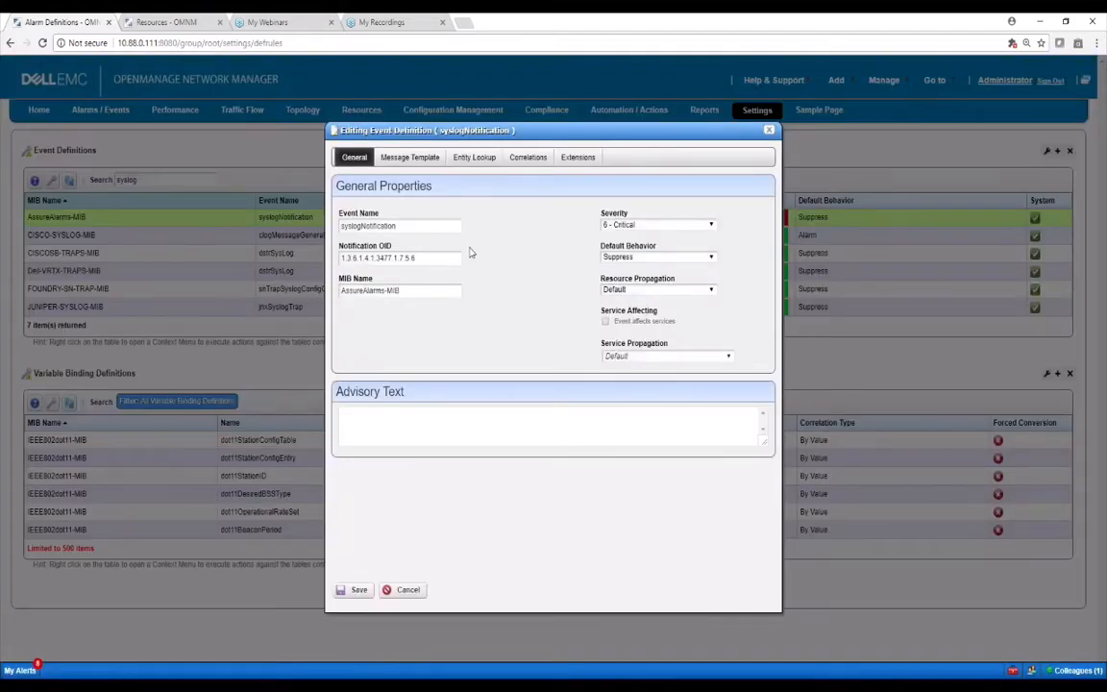
# Check the syslogNotification Default Behavior choices, keep Suppress, and close it without saving
pyautogui.click(656, 256)
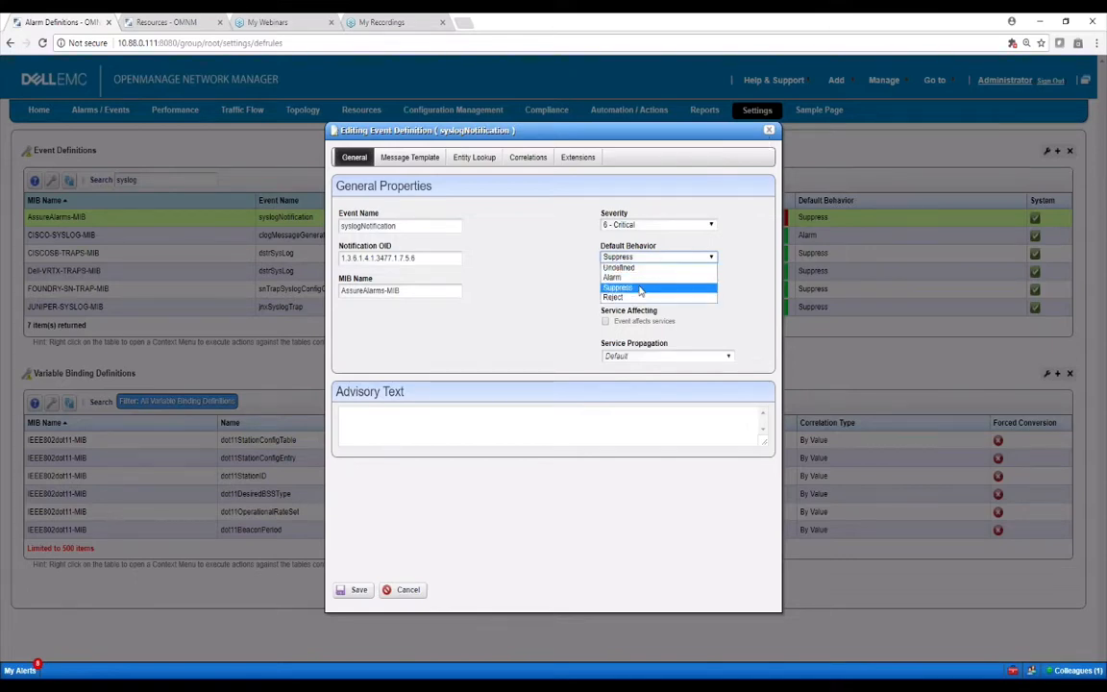
pyautogui.click(769, 135)
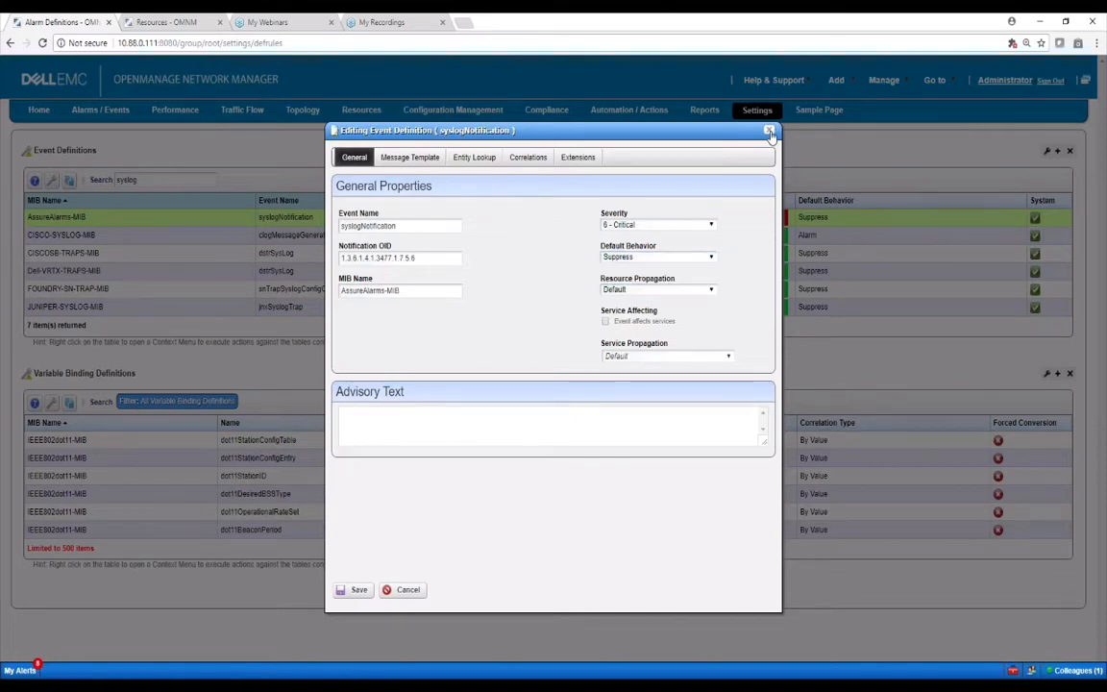
pyautogui.click(769, 133)
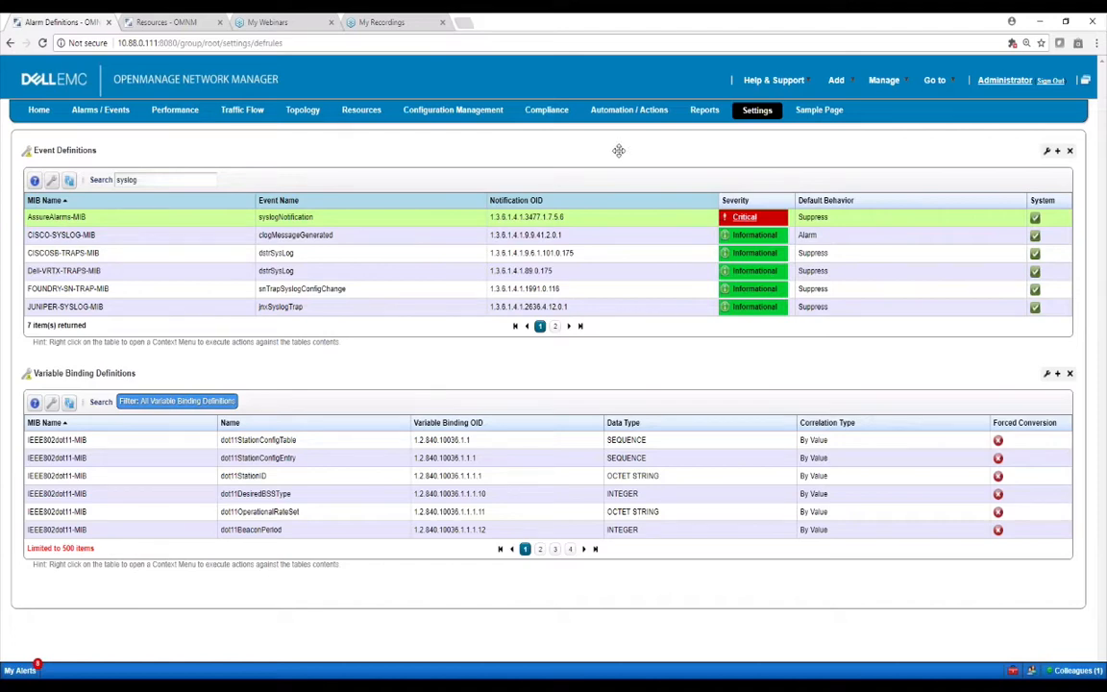
# From Automation / Actions, create a new Protocol Translation > Syslog Escalation rule
pyautogui.click(573, 109)
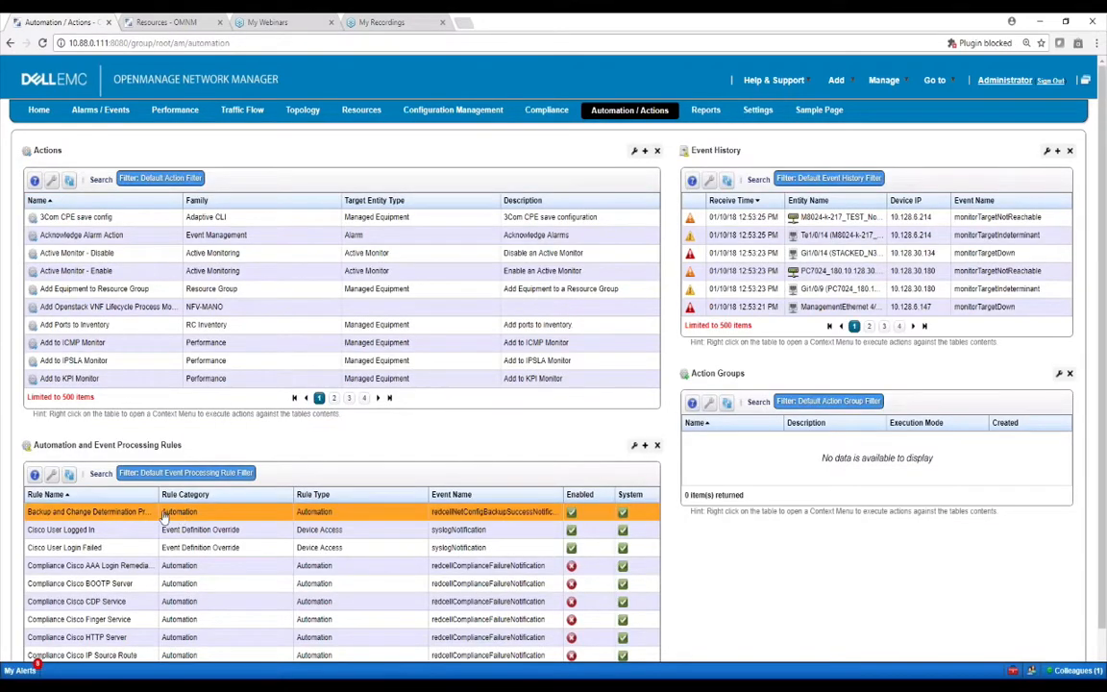
pyautogui.rightClick(164, 511)
pyautogui.moveTo(197, 518)
pyautogui.moveTo(276, 524)
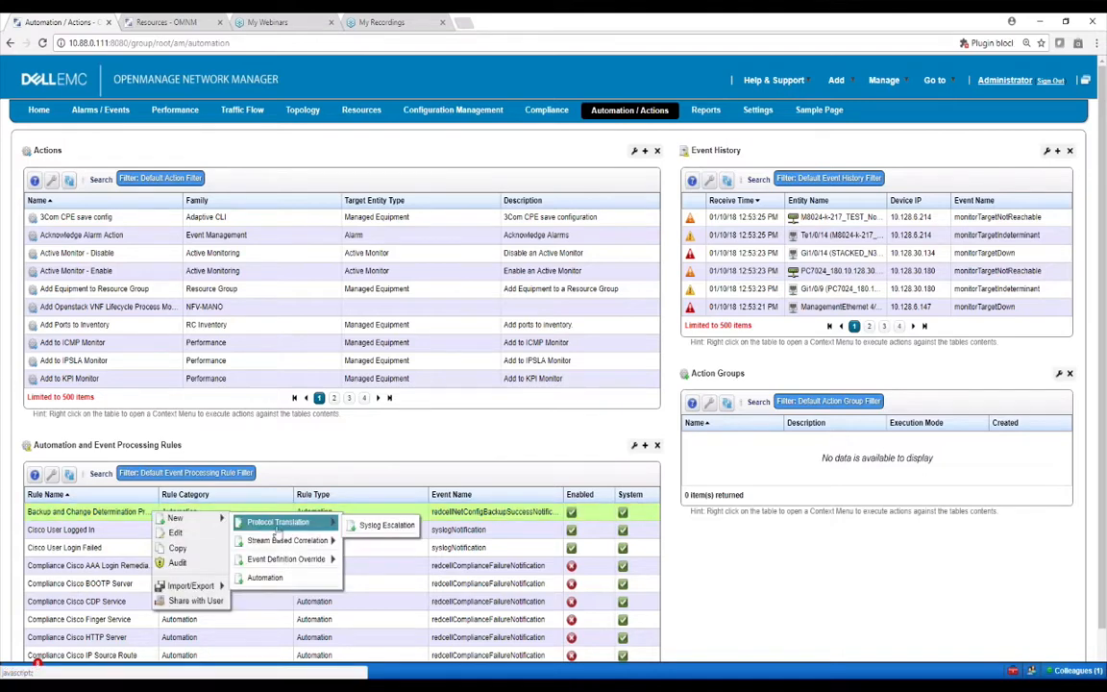
pyautogui.click(385, 525)
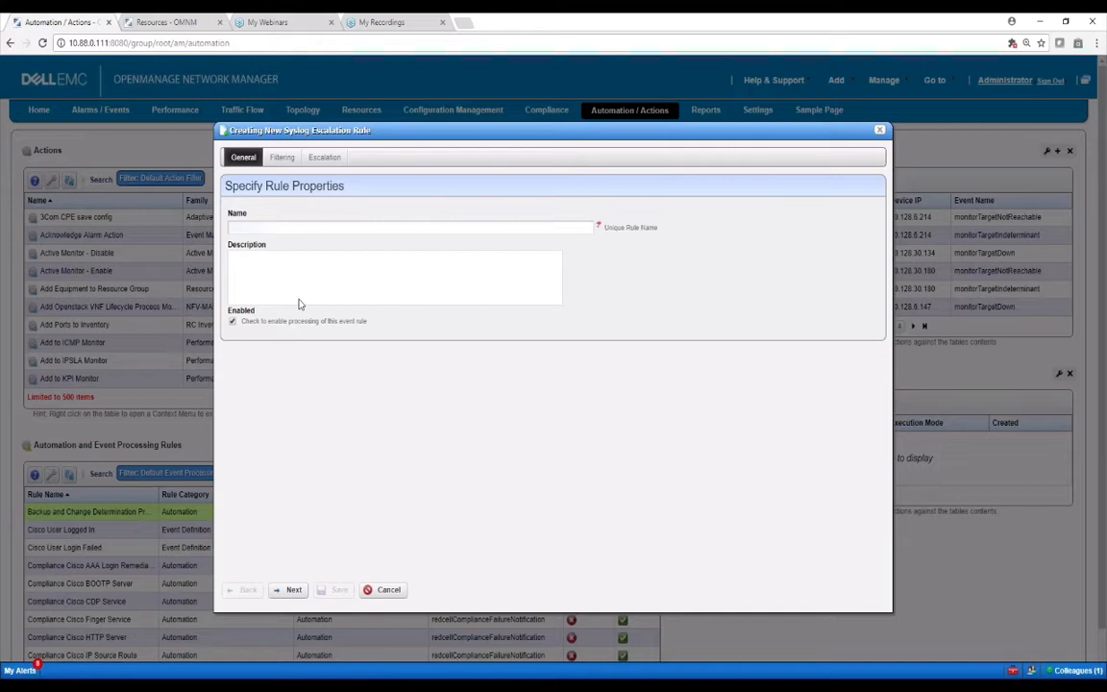
# Name the rule 'syslog' and continue to its filter conditions
pyautogui.click(286, 227)
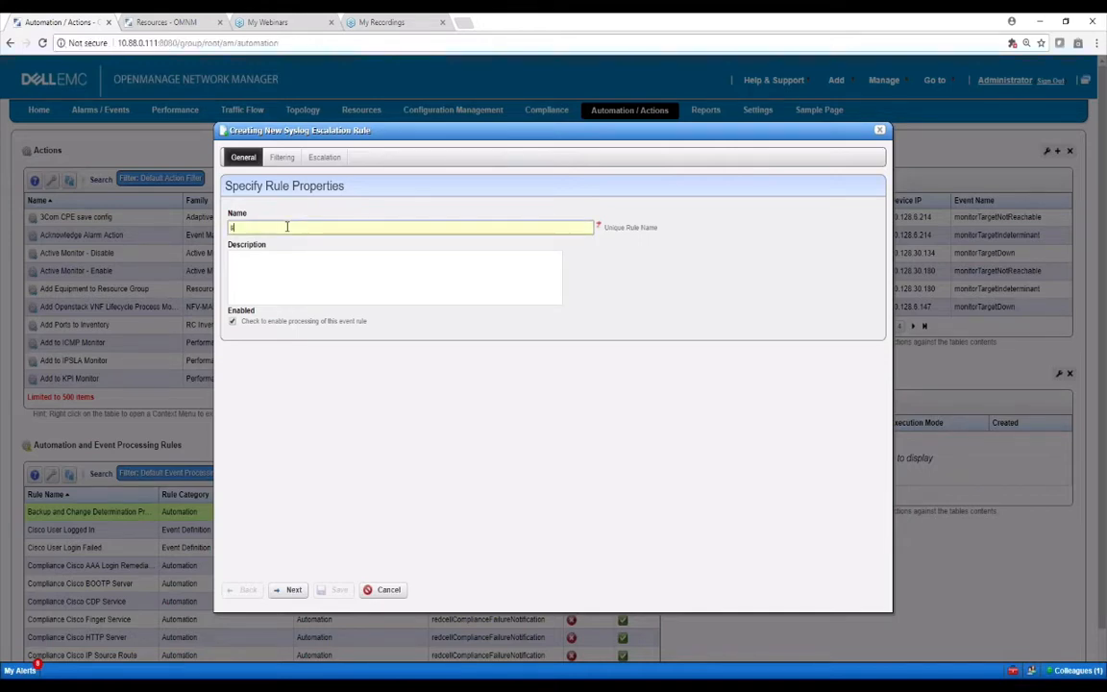
pyautogui.write('syslog')
pyautogui.press('BackSpace')
pyautogui.press('BackSpace')
pyautogui.press('BackSpace')
pyautogui.write('log')
pyautogui.click(293, 591)
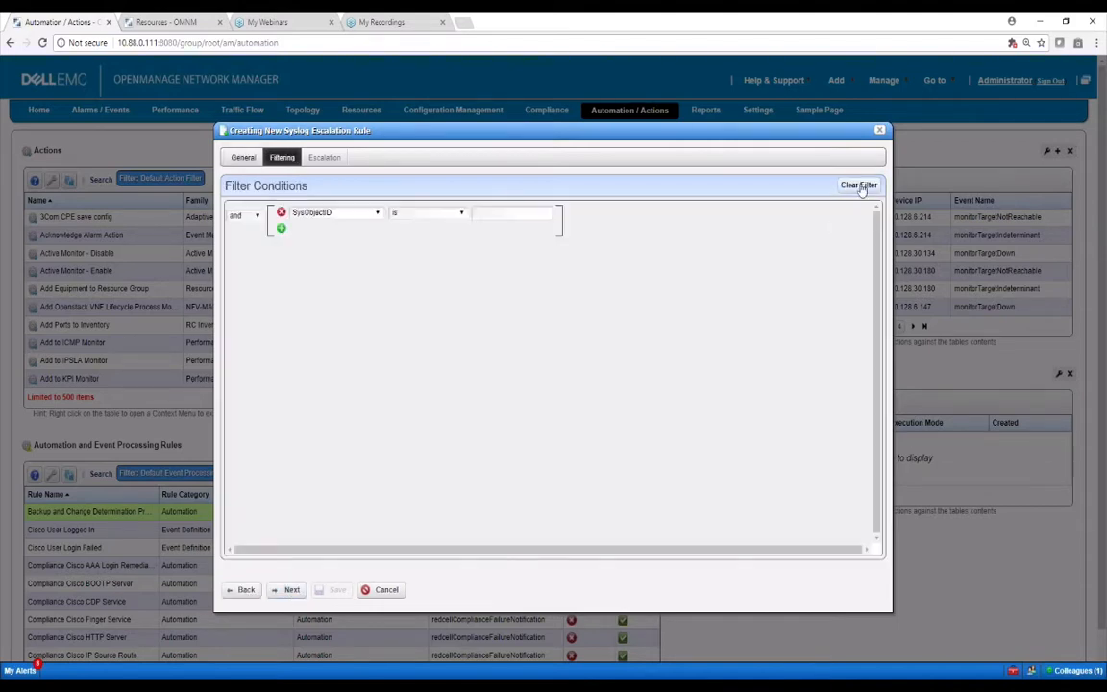
# Filter the syslog rule on Equipment is the N4032F switch (10.128.30.33), then continue
pyautogui.click(376, 213)
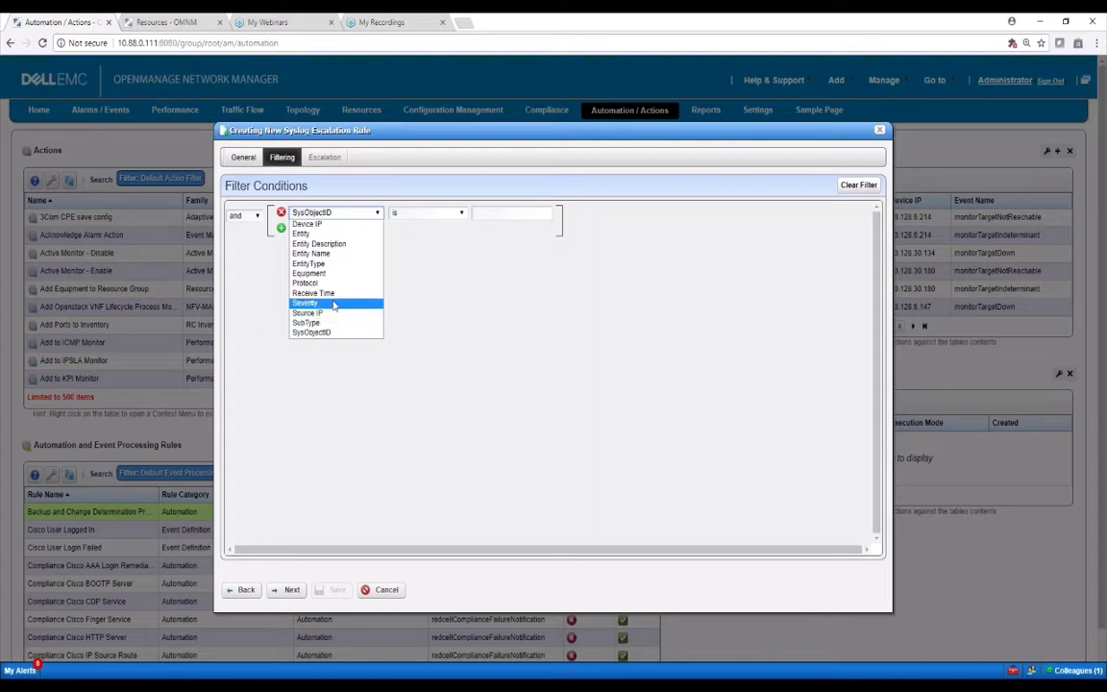
pyautogui.click(323, 274)
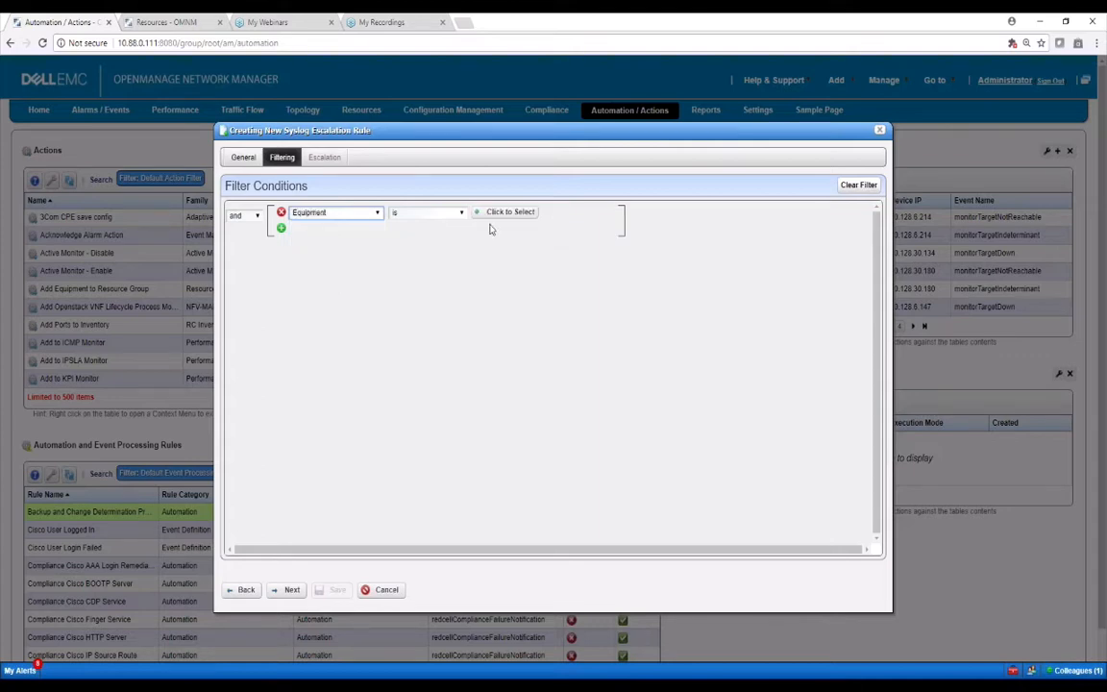
pyautogui.click(424, 323)
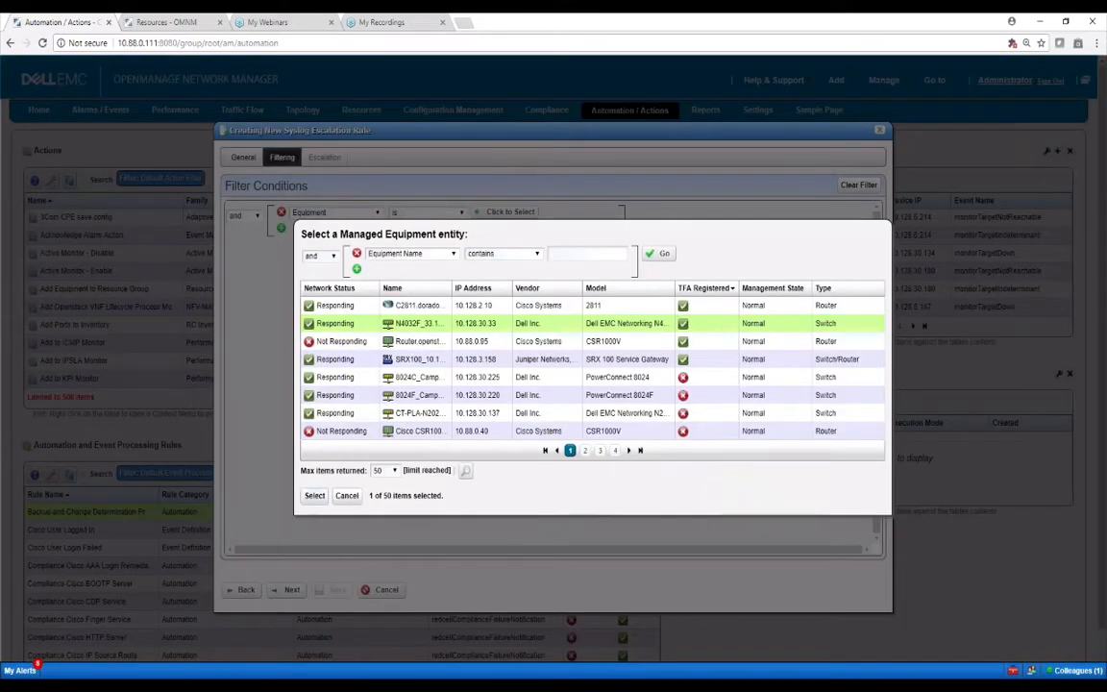
pyautogui.click(314, 496)
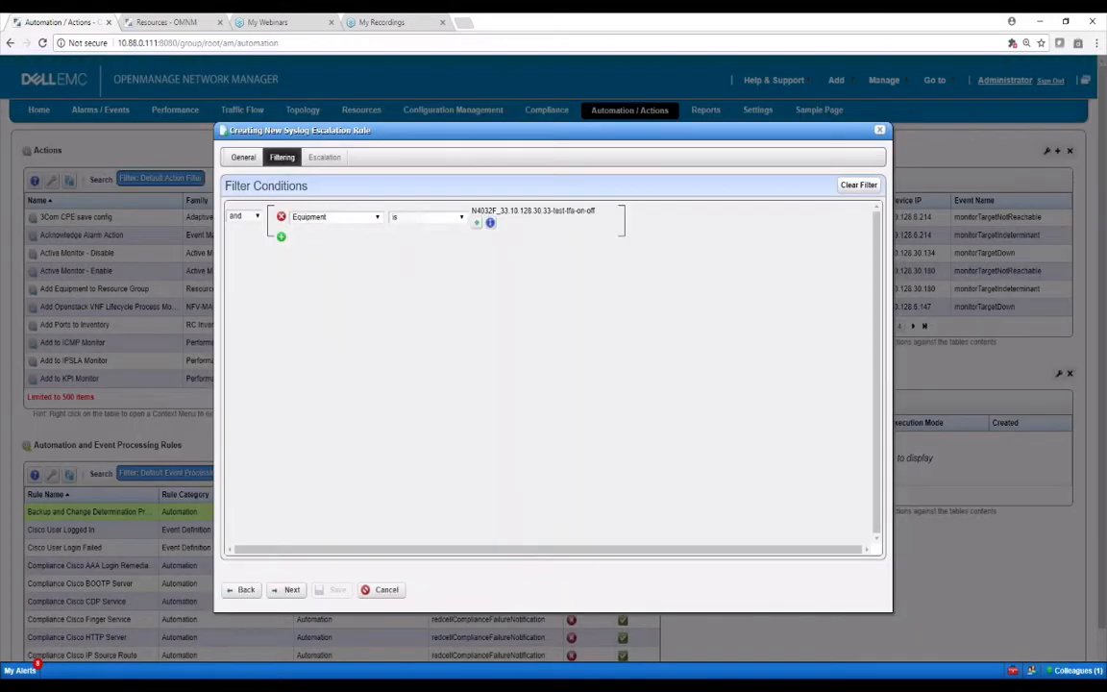
pyautogui.click(291, 590)
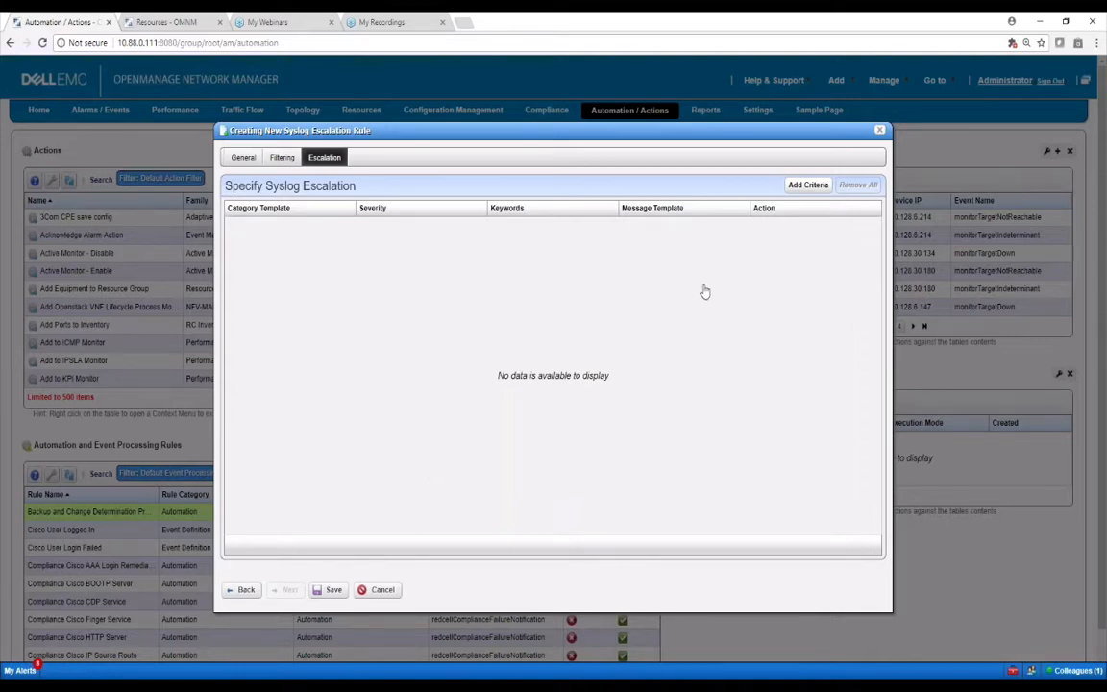
# Add a syslog escalation criterion with Event Severity set to Major
pyautogui.click(808, 184)
pyautogui.click(378, 264)
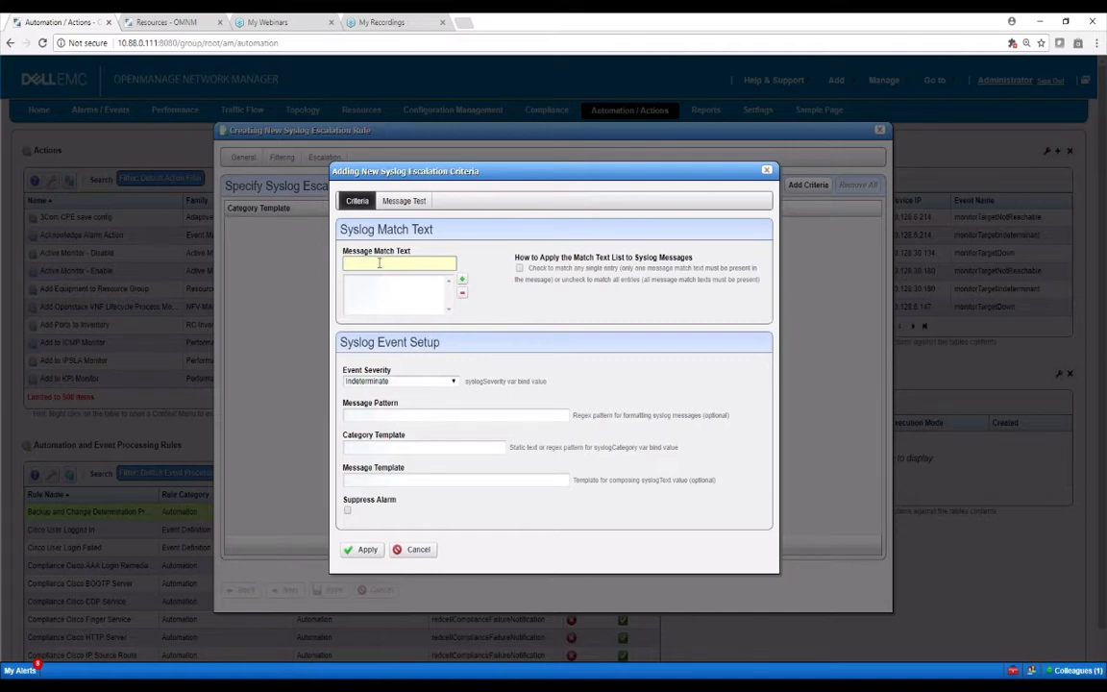
pyautogui.click(421, 383)
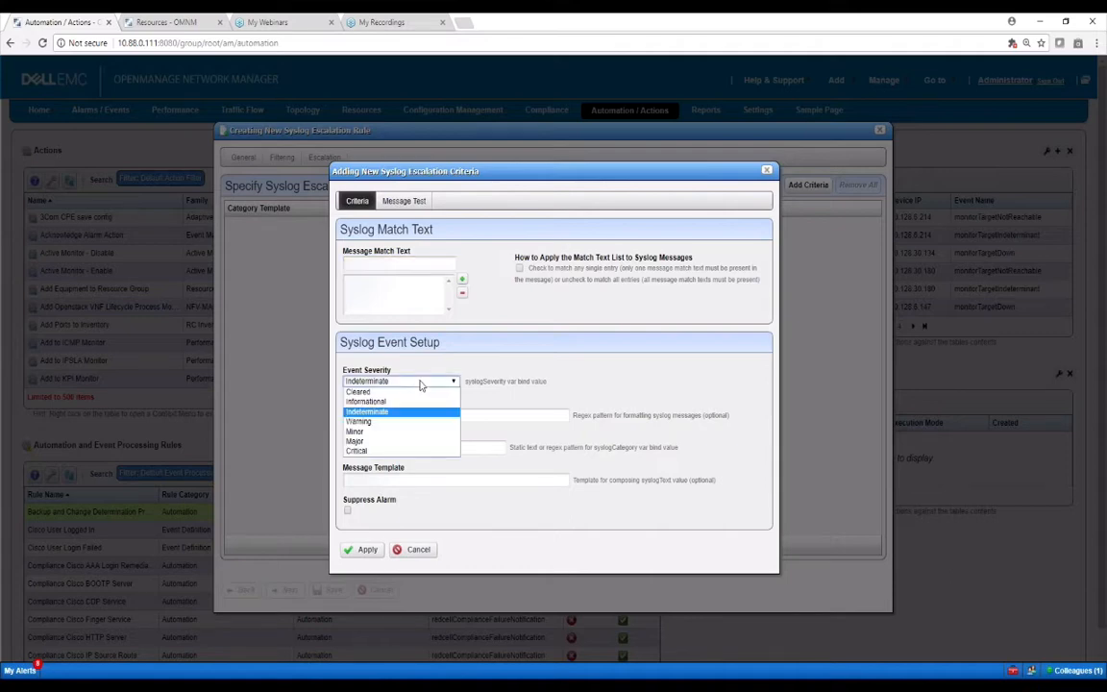
pyautogui.click(354, 440)
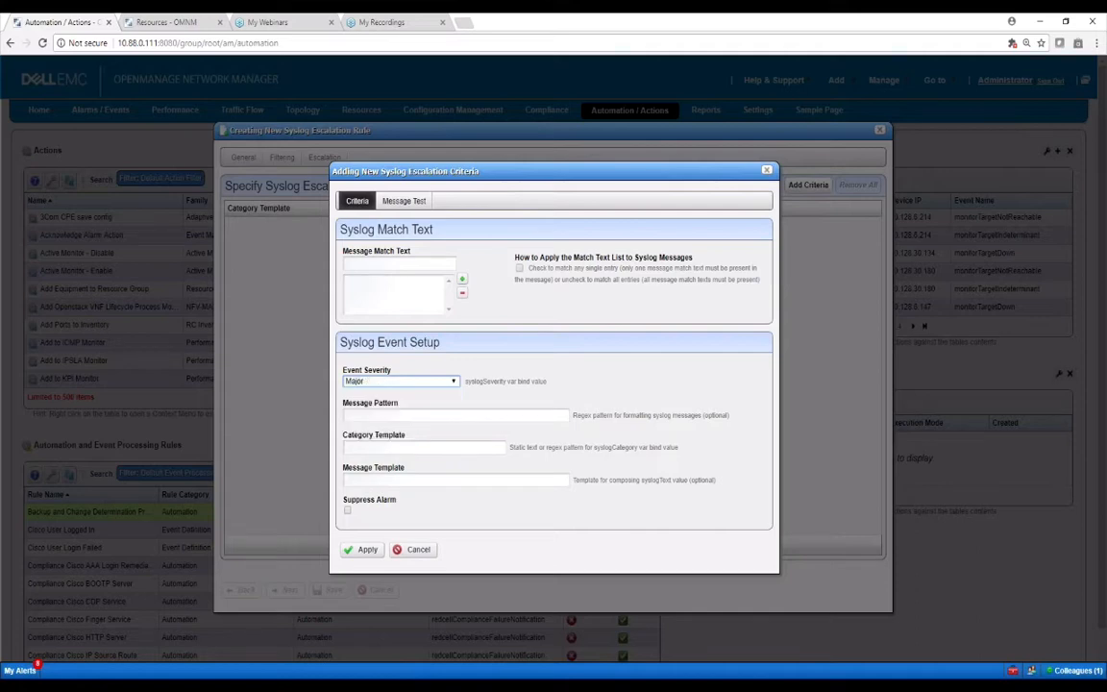
pyautogui.click(377, 414)
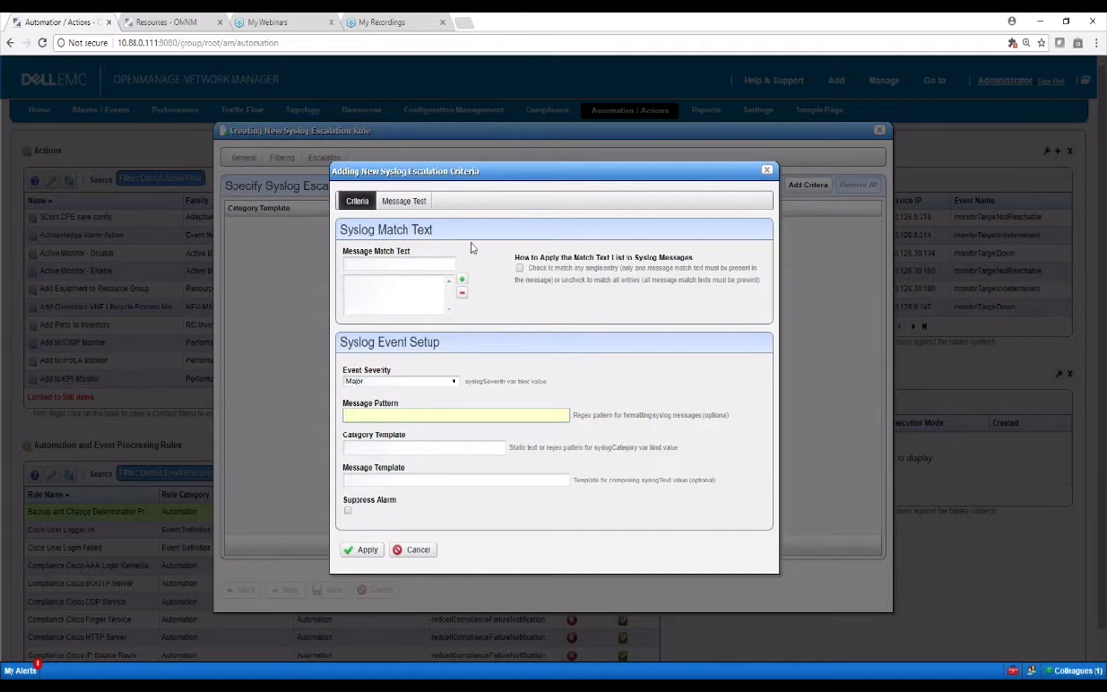
# Look at the Message Test tab, then cancel the criterion and the syslog rule
pyautogui.click(404, 201)
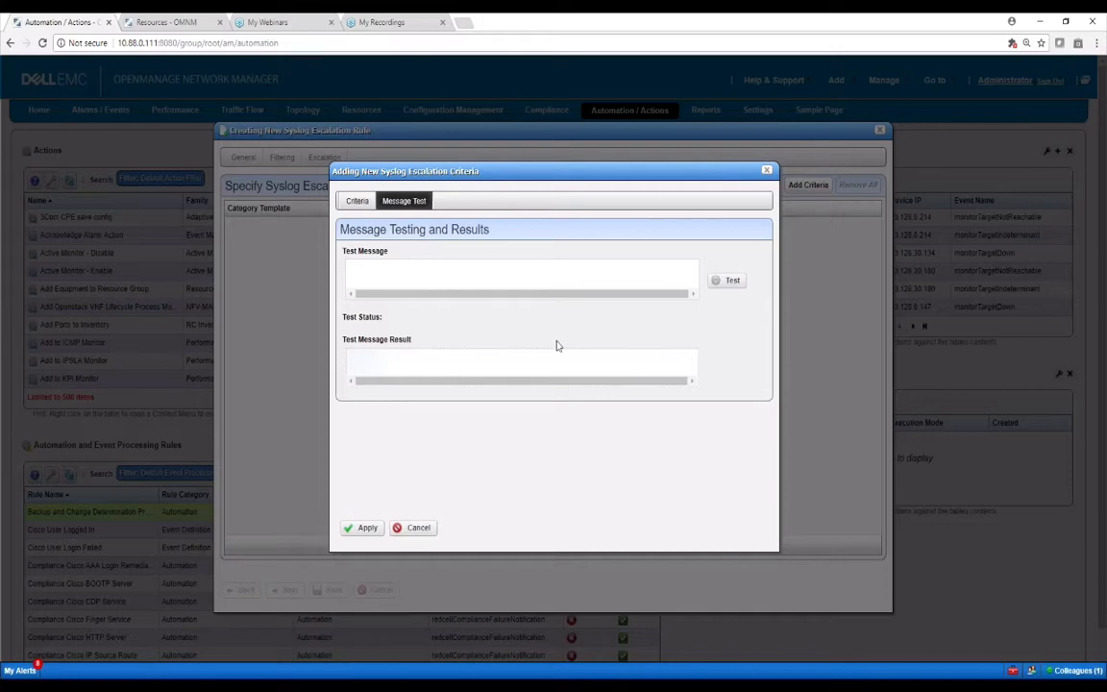
pyautogui.click(356, 201)
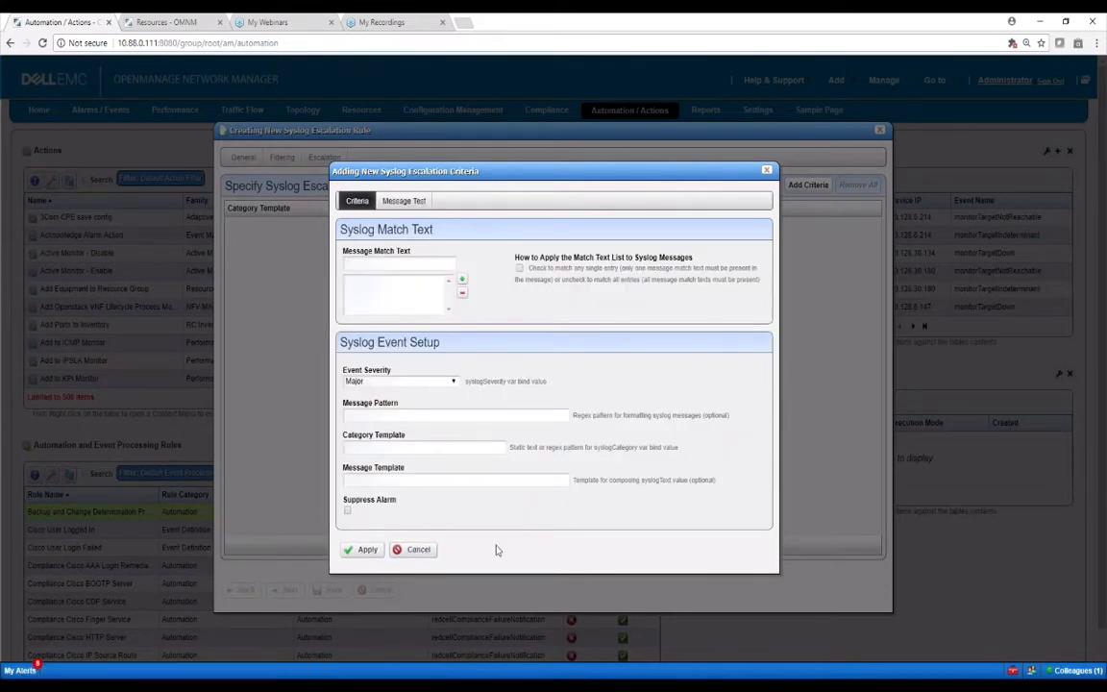
pyautogui.click(424, 554)
pyautogui.click(879, 130)
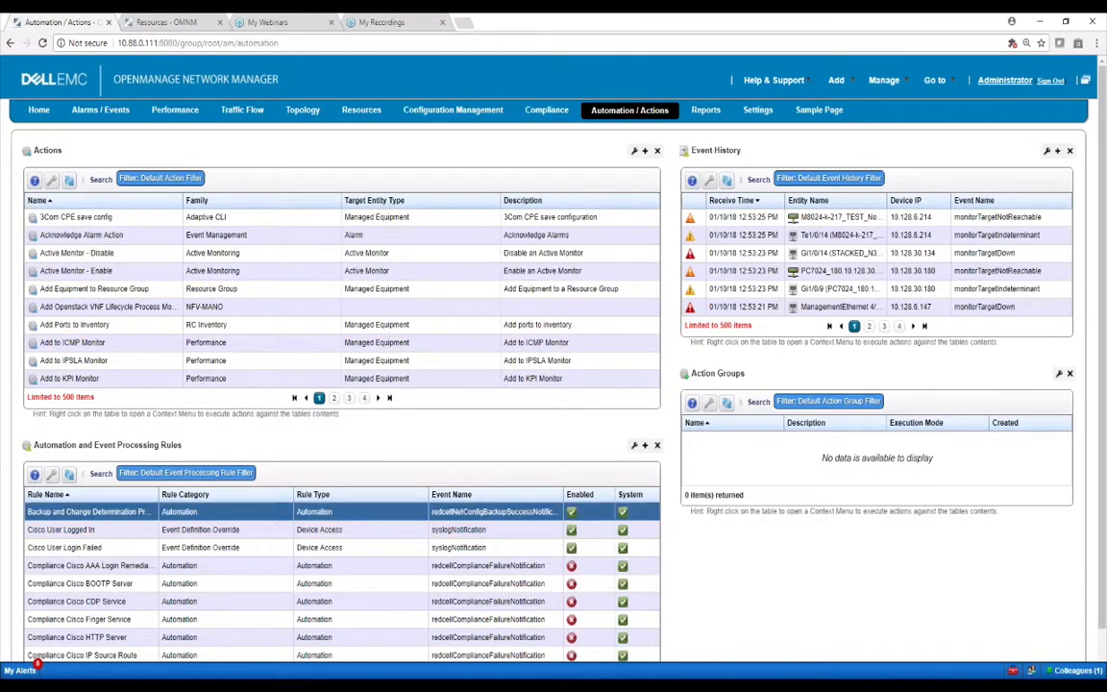
# Create a new Frequency Threshold rule from the rules table
pyautogui.rightClick(282, 513)
pyautogui.moveTo(290, 515)
pyautogui.moveTo(403, 539)
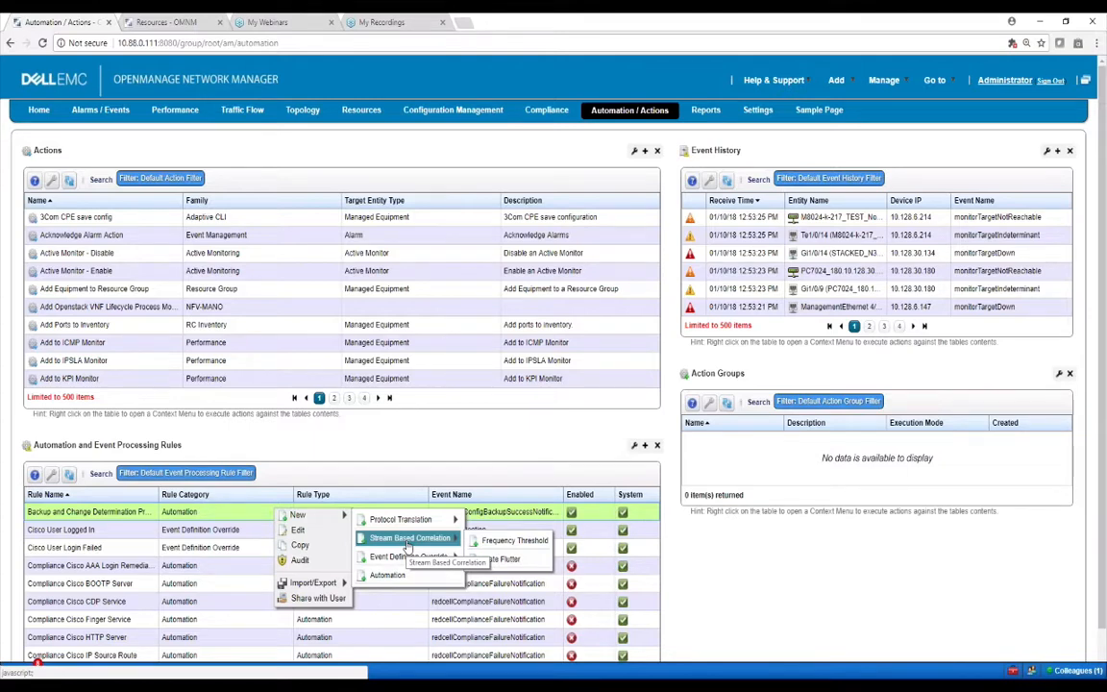
pyautogui.click(507, 544)
# Name the rule 'test', then change it to a unique name and continue to the event filter
pyautogui.click(314, 226)
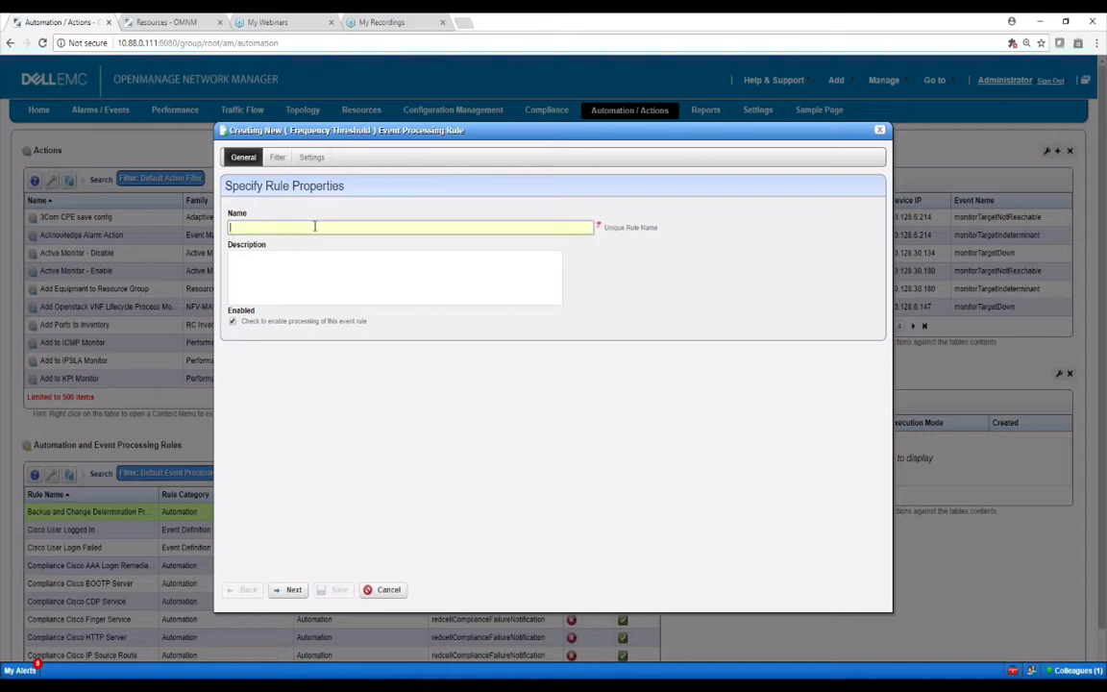
pyautogui.write('test')
pyautogui.click(284, 596)
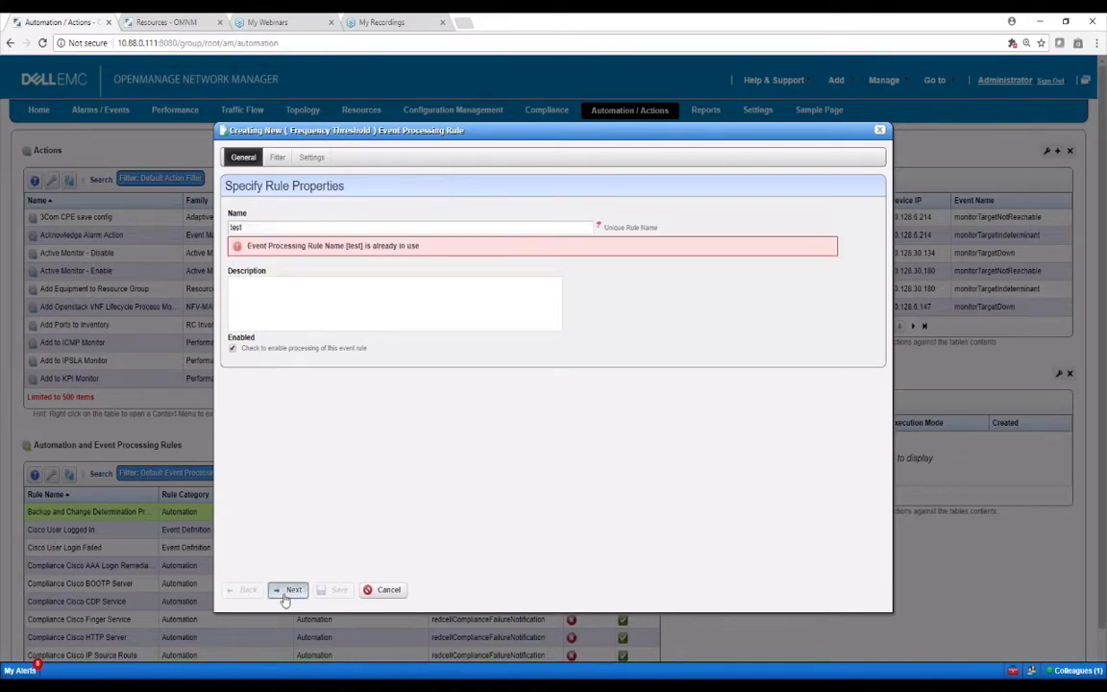
pyautogui.click(294, 228)
pyautogui.write('sdfds')
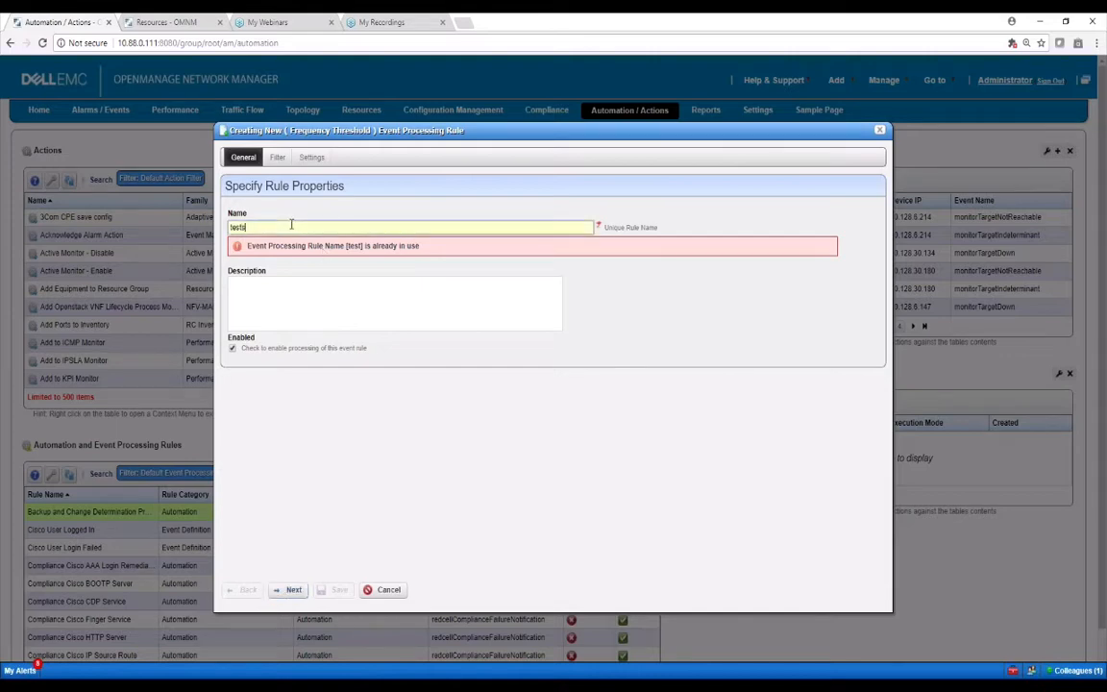
pyautogui.click(290, 589)
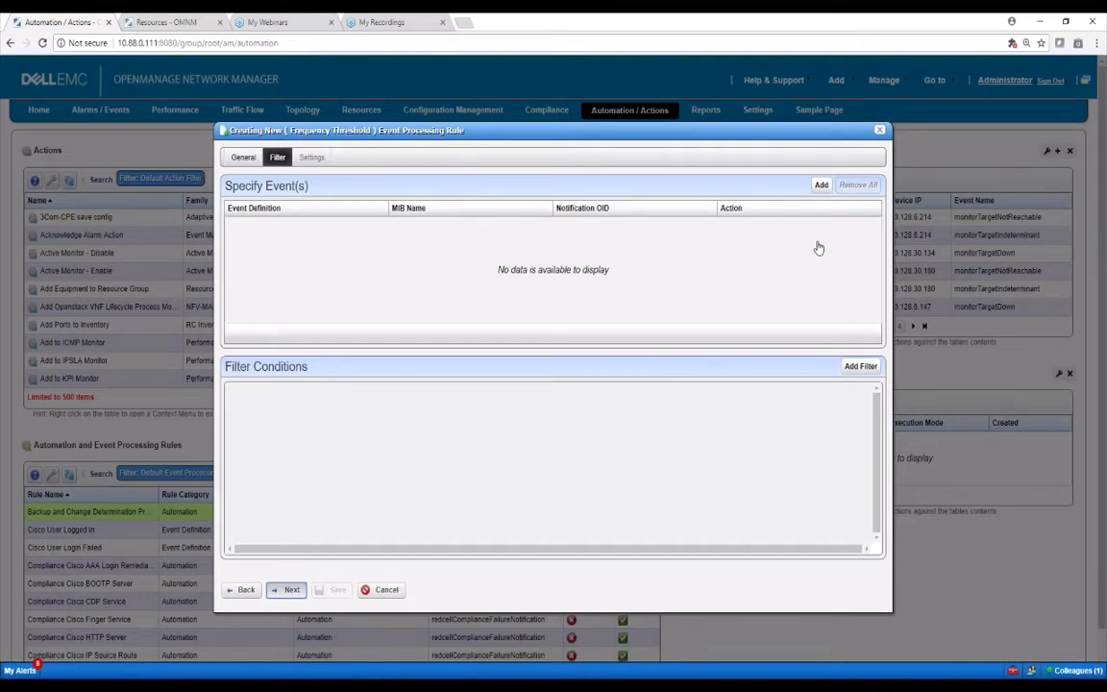
# Search the event definitions for names containing 'linkD'
pyautogui.click(821, 186)
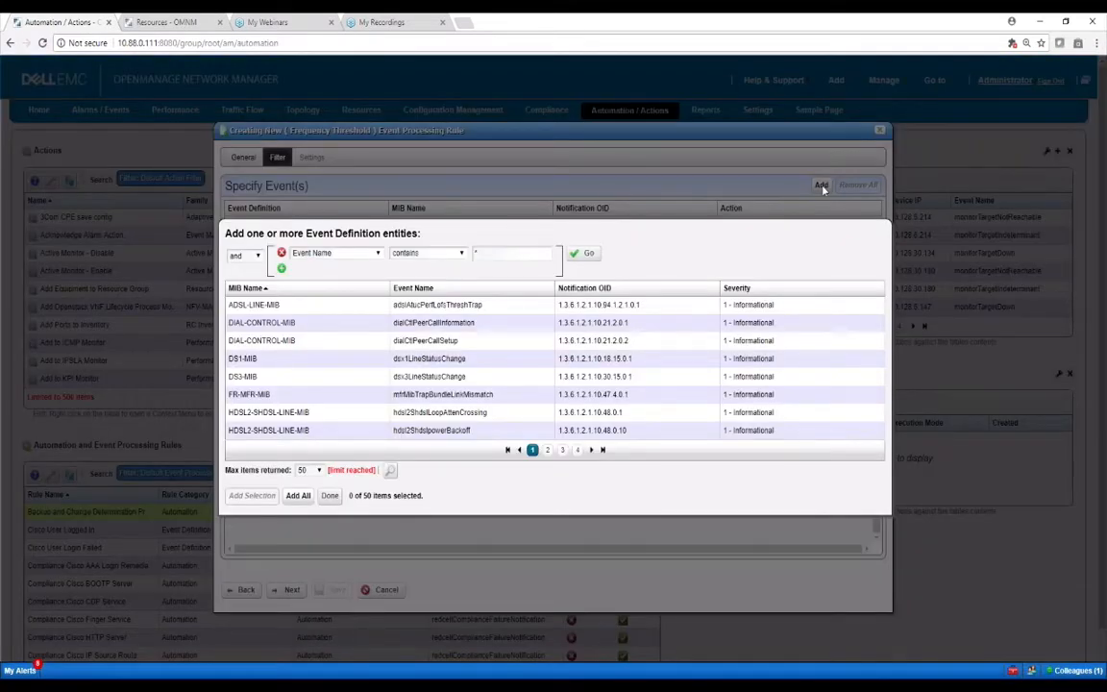
pyautogui.click(488, 252)
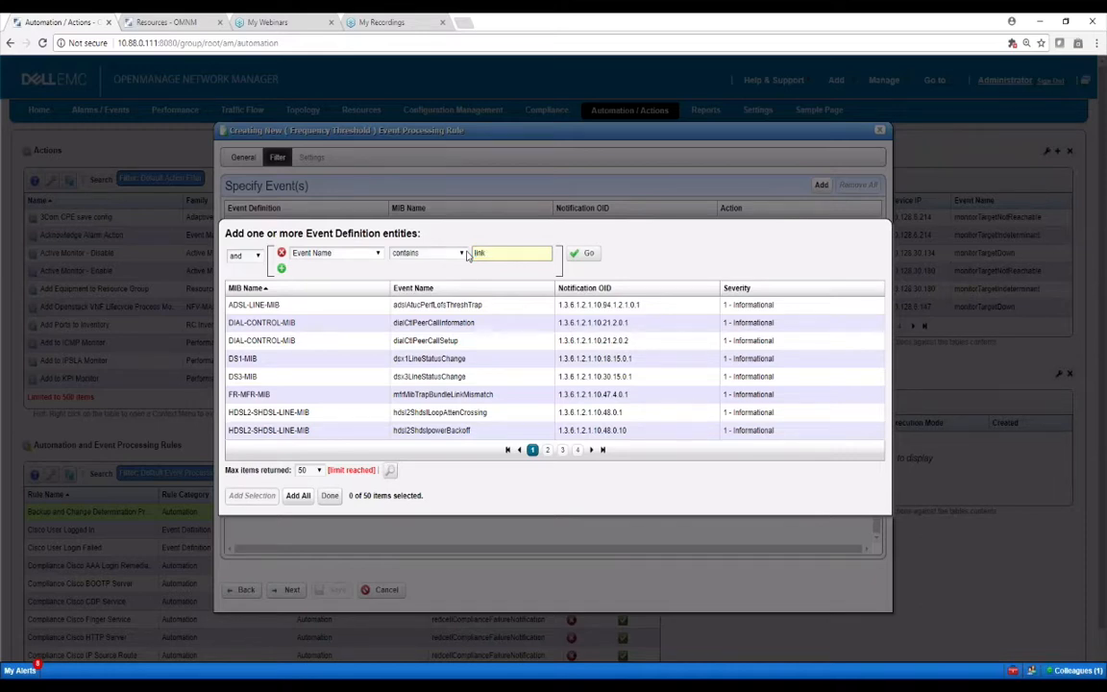
pyautogui.click(582, 252)
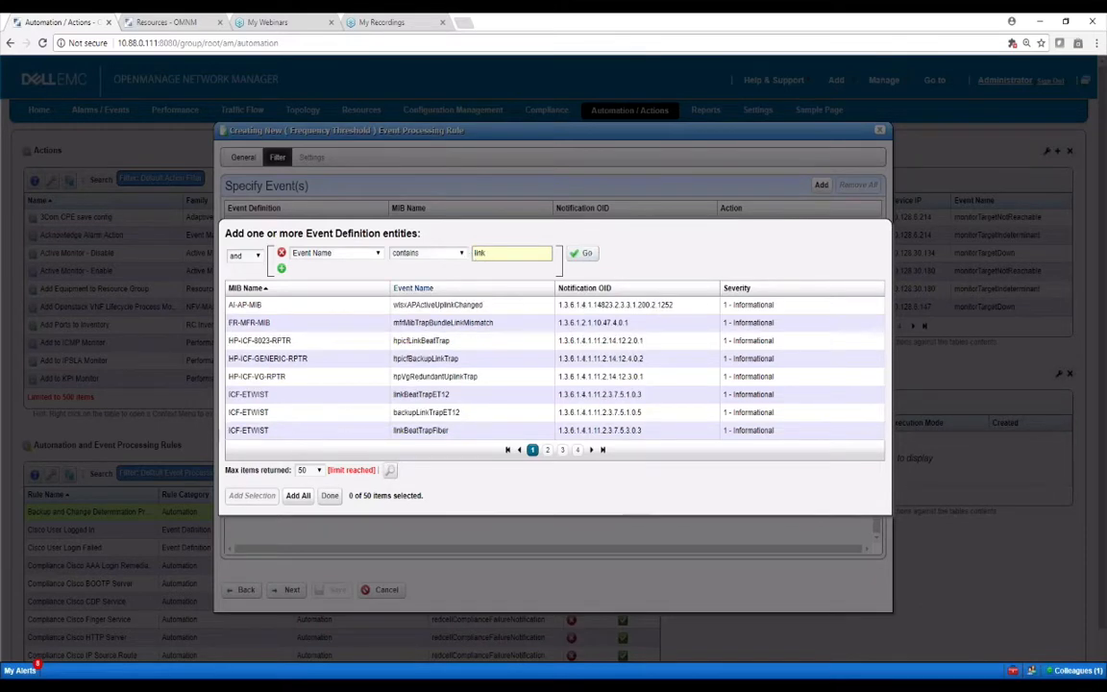
pyautogui.click(562, 450)
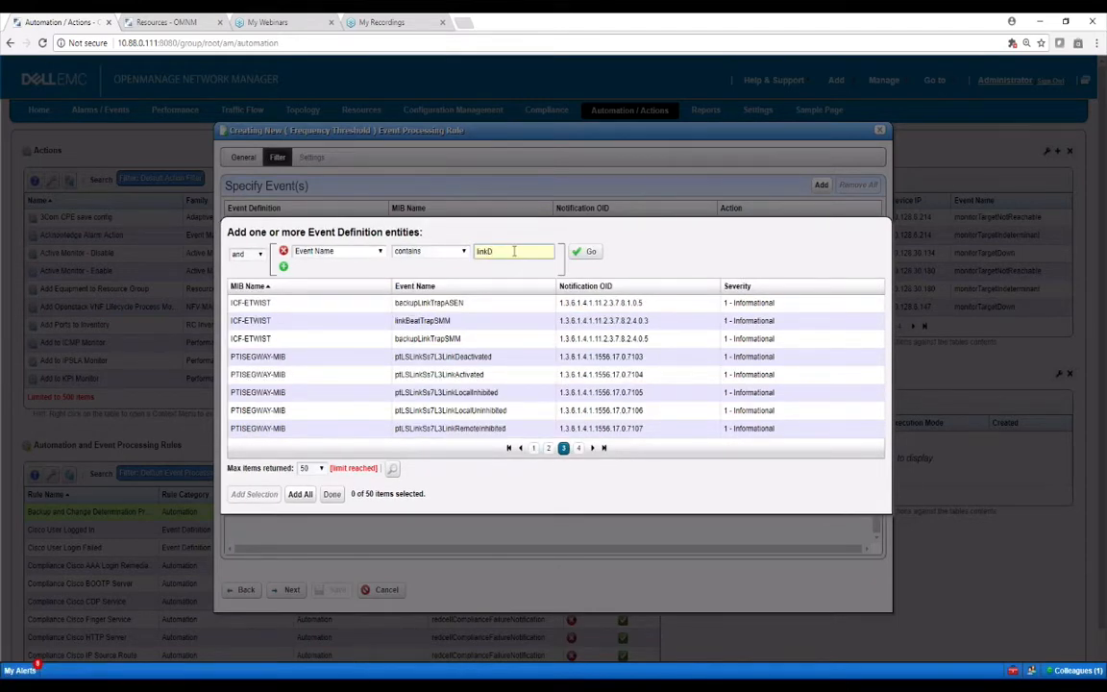
pyautogui.click(585, 251)
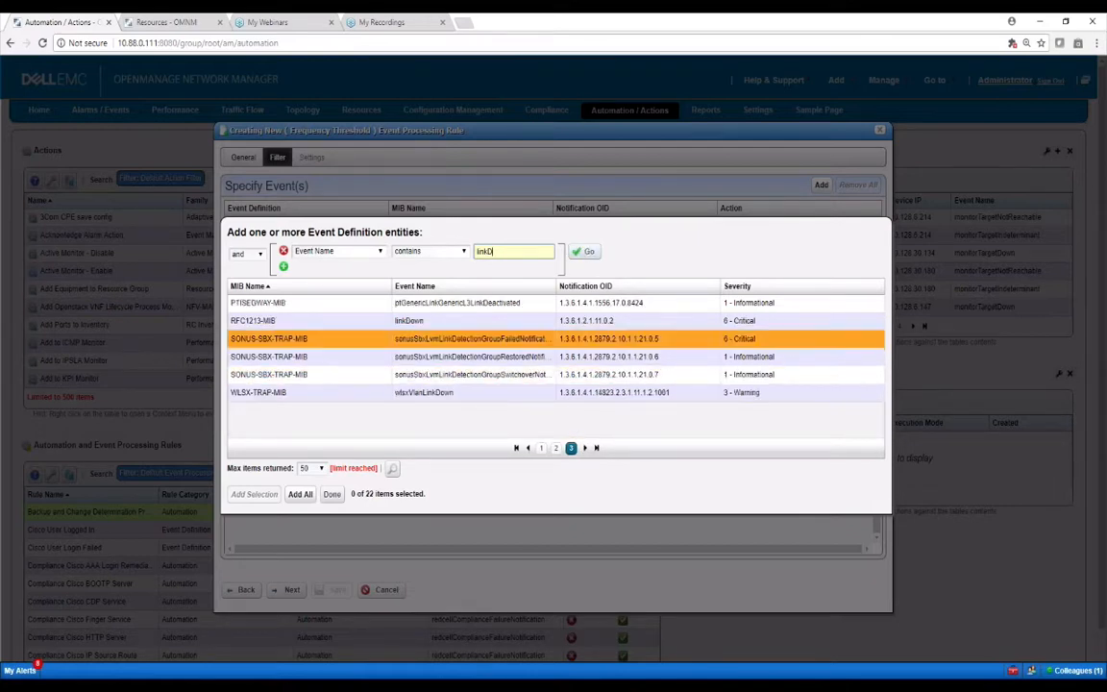
# Add the RFC1213-MIB linkDown event and a Device IP 192.168.1.45 filter, then continue
pyautogui.click(252, 320)
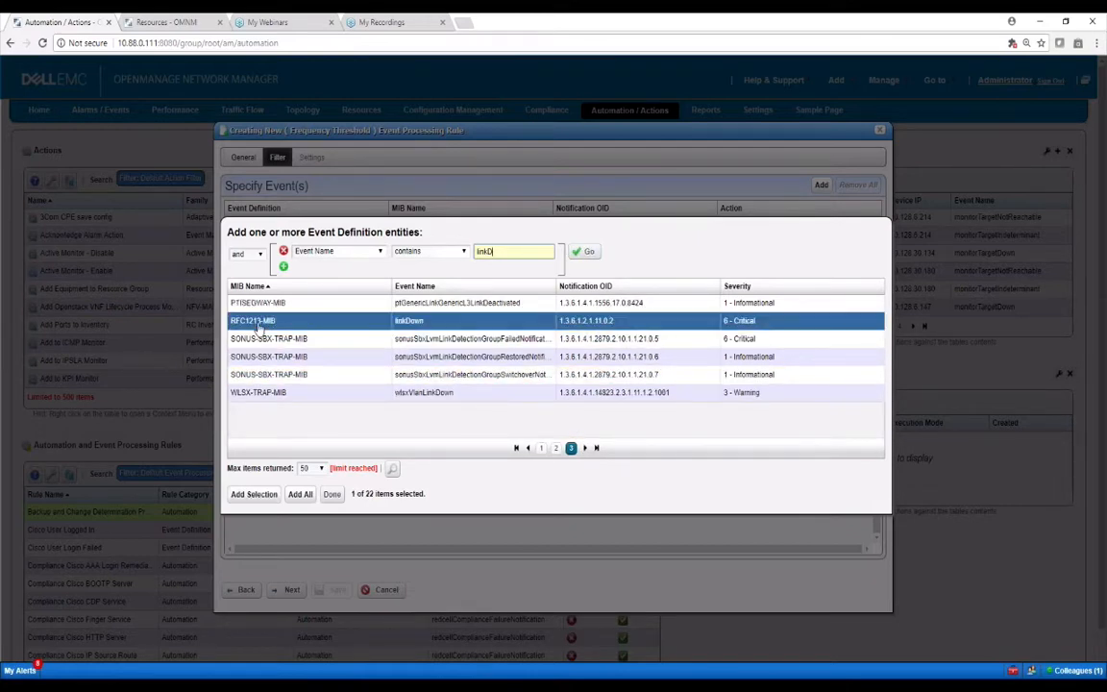
pyautogui.click(259, 494)
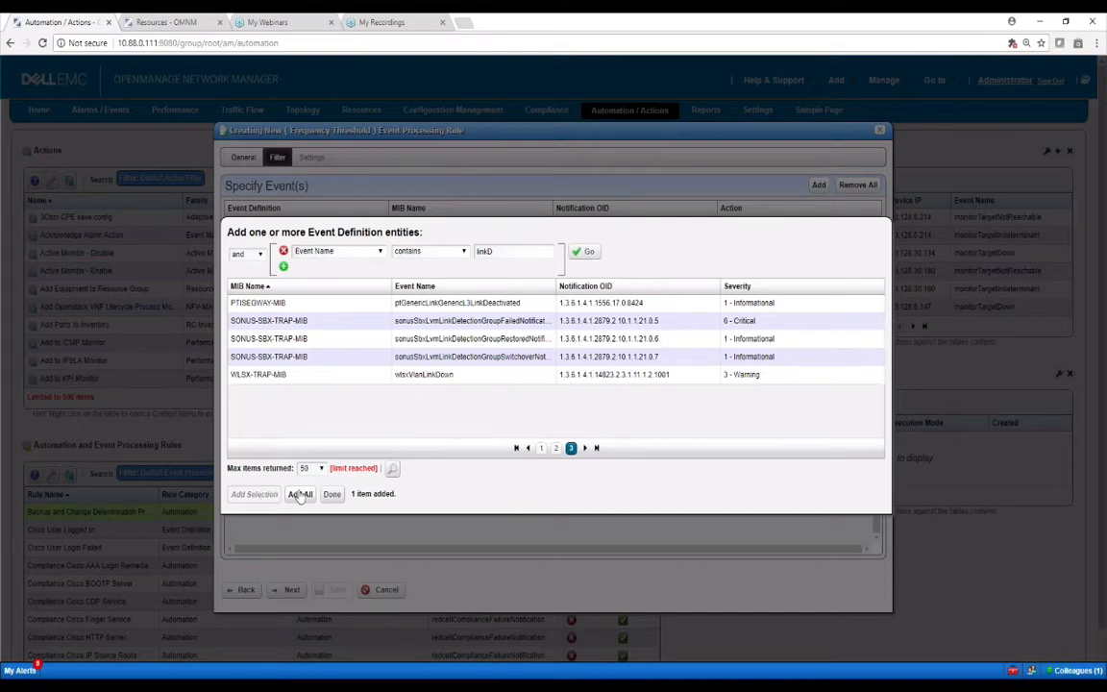
pyautogui.click(330, 494)
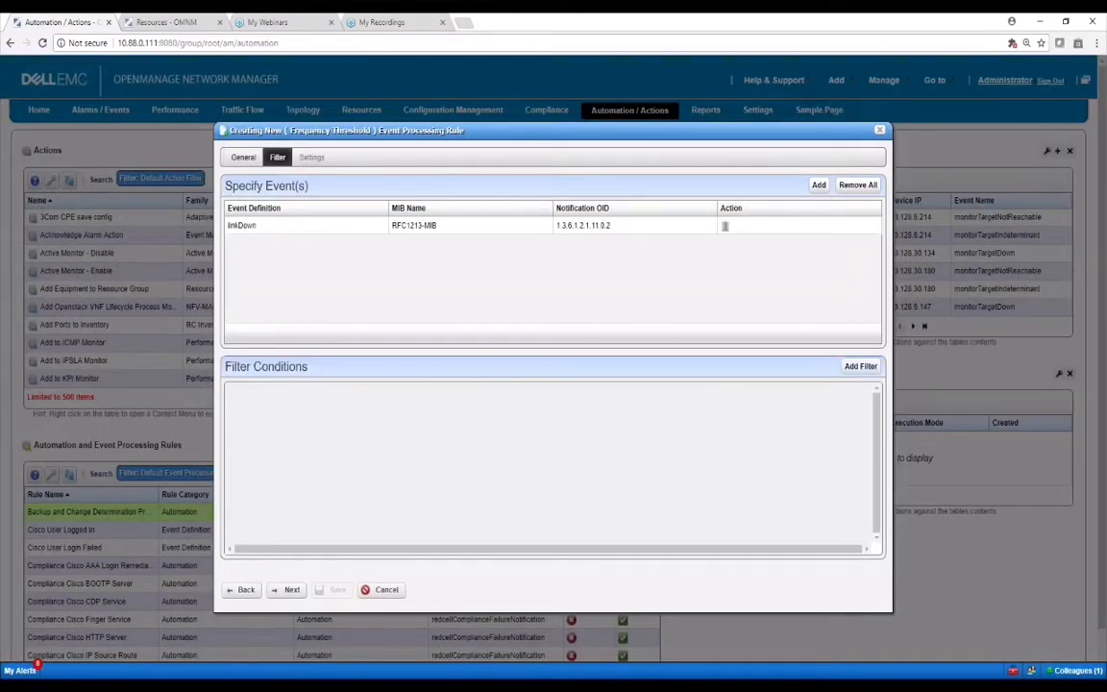
pyautogui.click(860, 366)
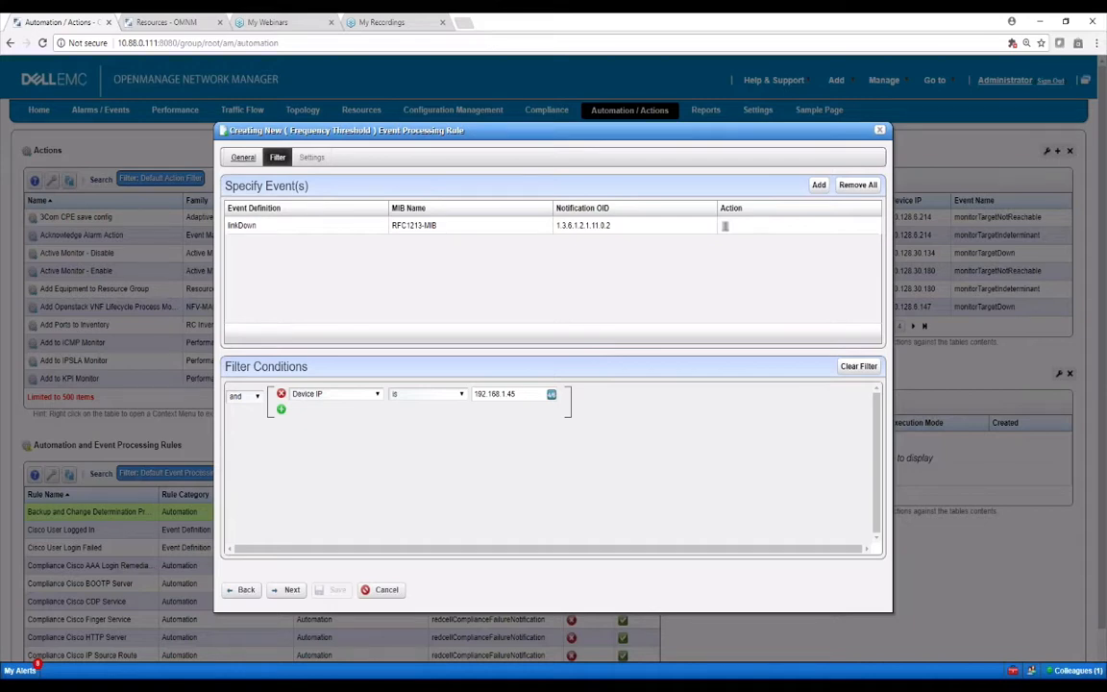
pyautogui.click(290, 589)
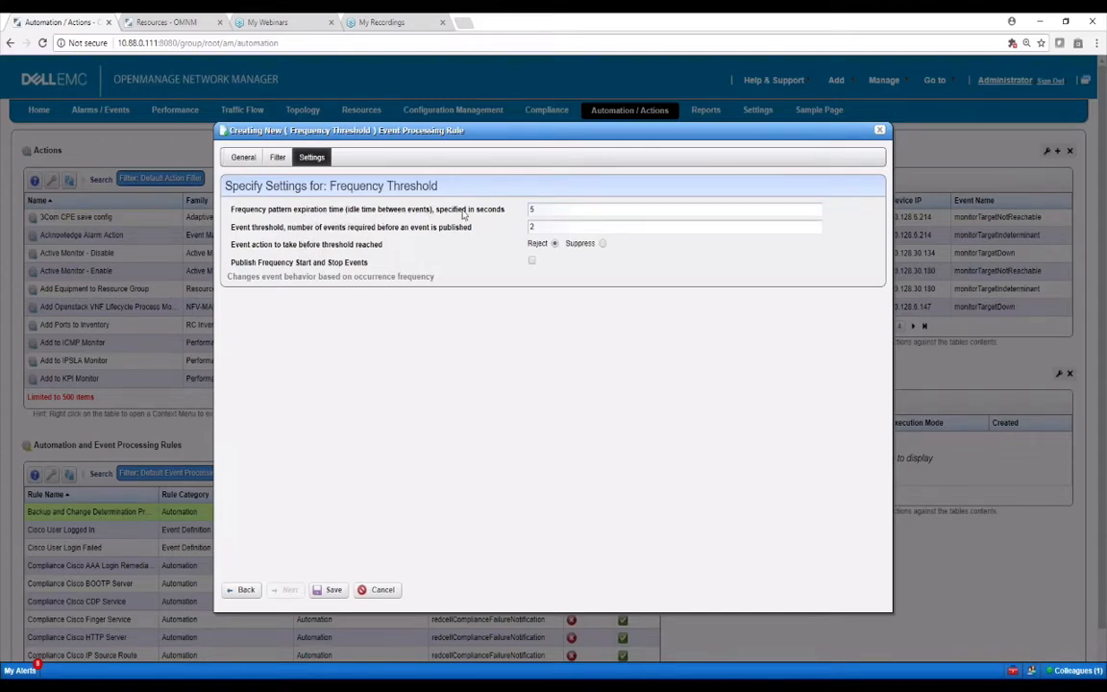
# Inspect the frequency expiration time and event threshold values, then cancel the Frequency Threshold rule
pyautogui.doubleClick(531, 209)
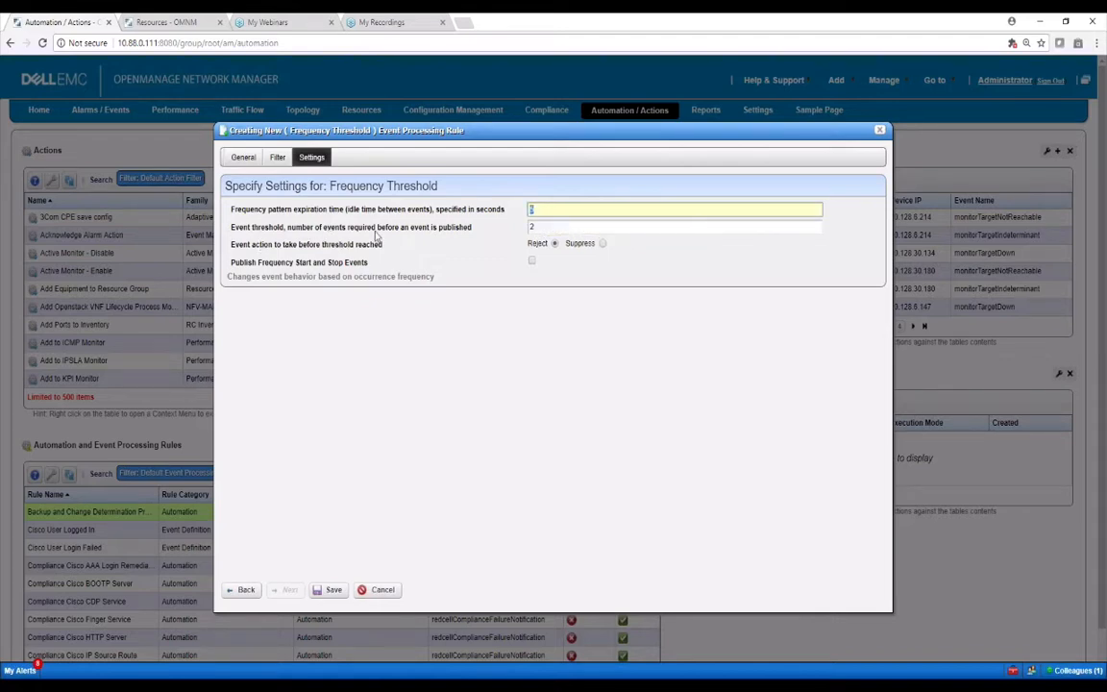
pyautogui.doubleClick(533, 227)
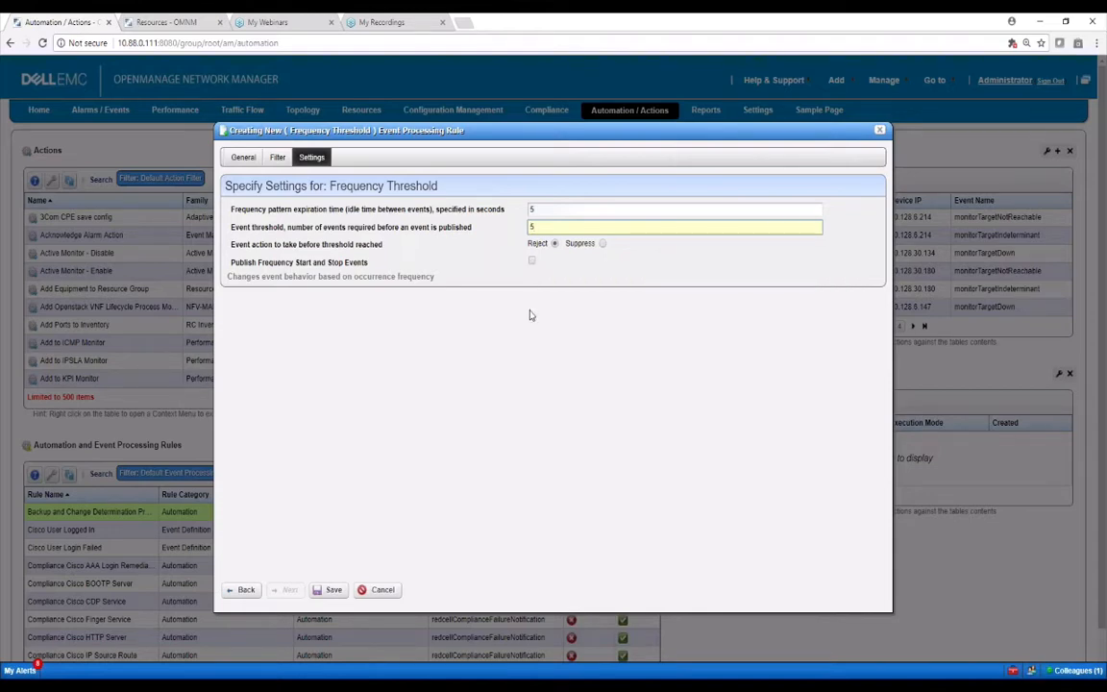
pyautogui.click(383, 589)
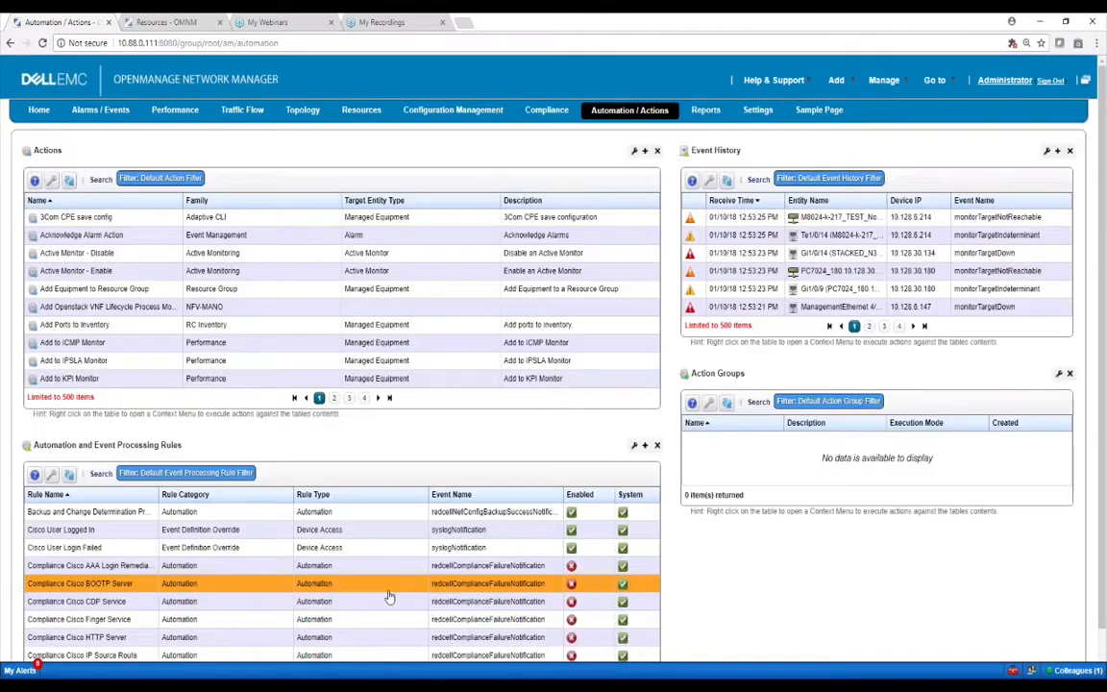
# Show the New > Event Definition Override rule types: Reject Event, Suppress Alarm, Set Severity, and others
pyautogui.rightClick(319, 512)
pyautogui.moveTo(338, 514)
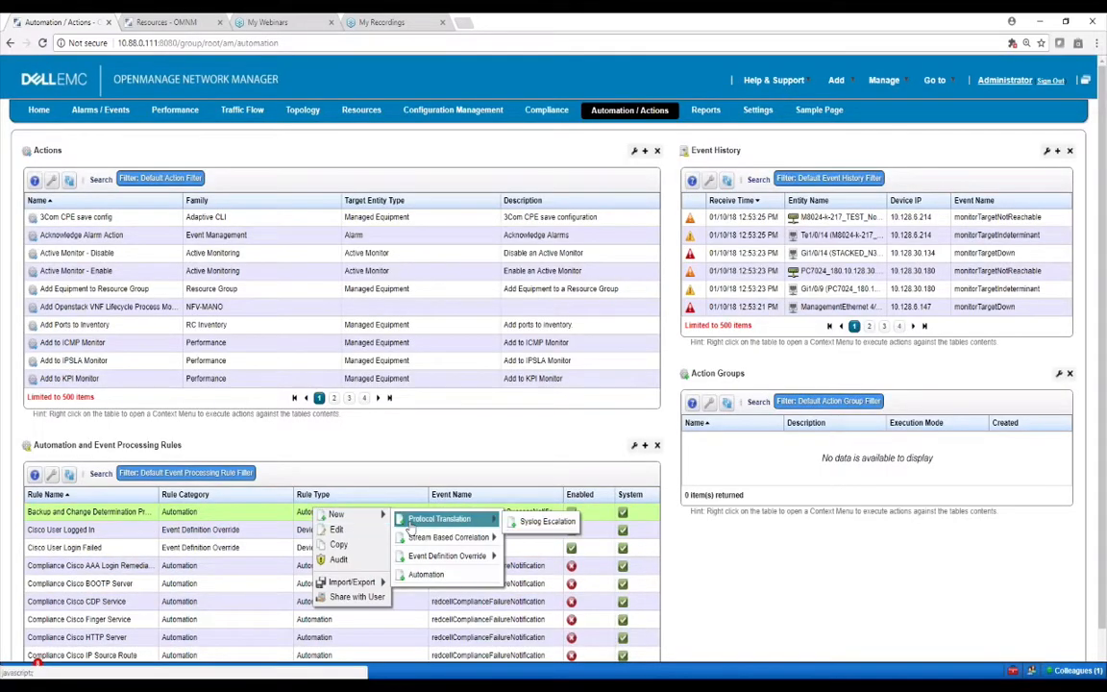
pyautogui.moveTo(444, 538)
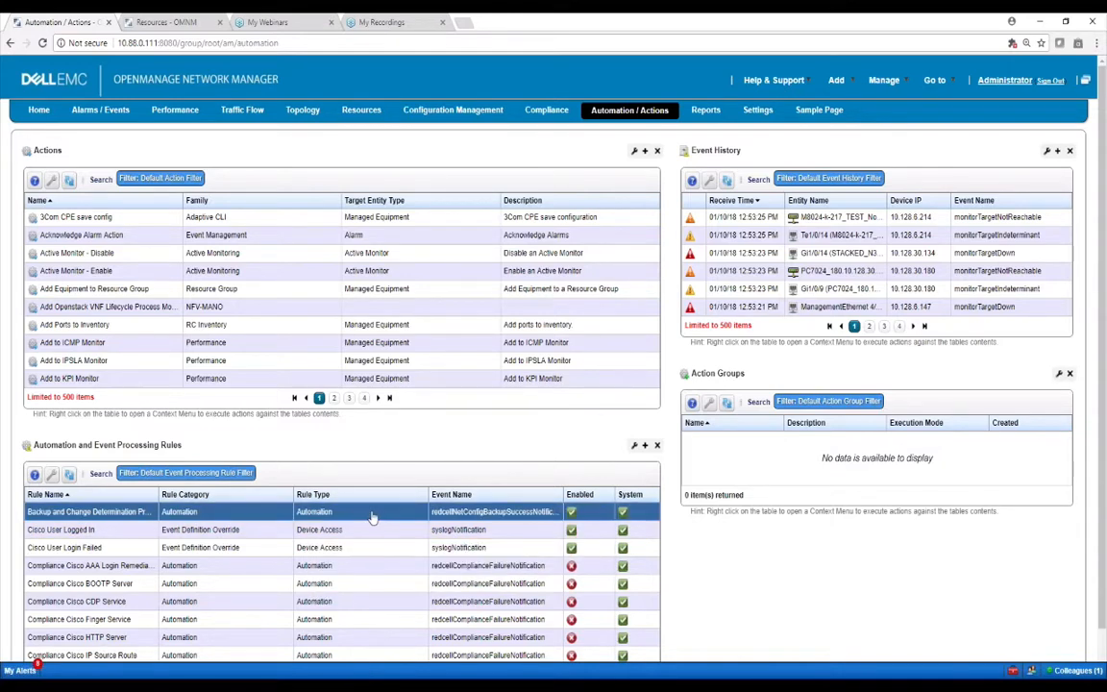
pyautogui.rightClick(374, 512)
pyautogui.rightClick(347, 513)
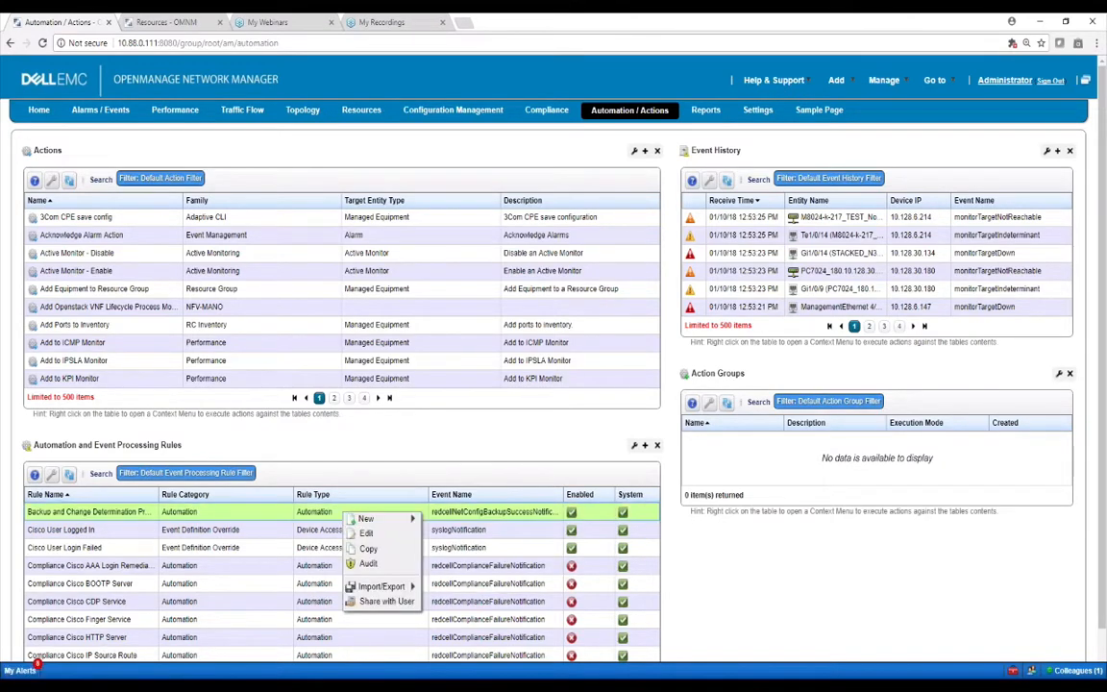
pyautogui.moveTo(361, 520)
pyautogui.moveTo(468, 562)
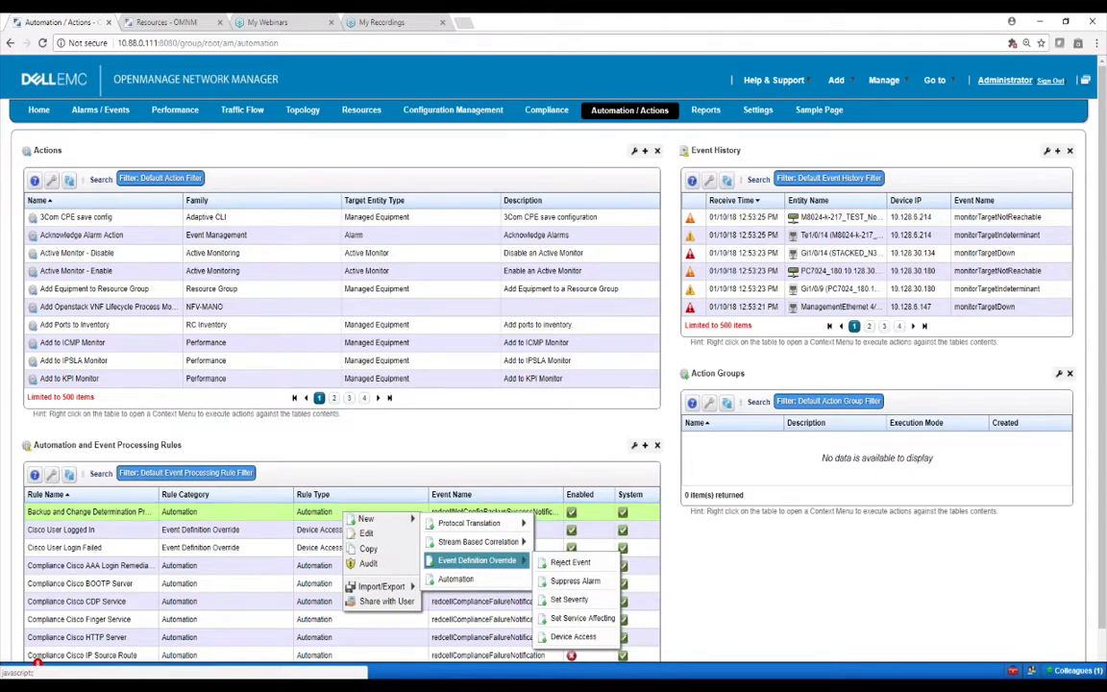
# Create a Set Severity rule named 'testtest' and advance to its event filter step
pyautogui.click(573, 599)
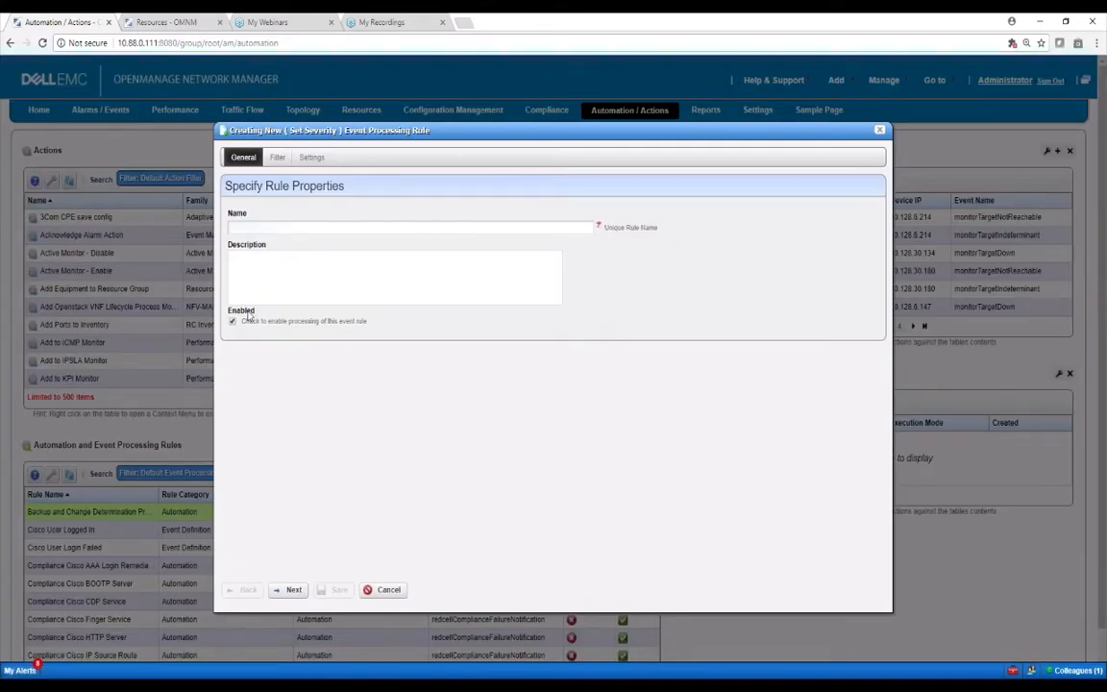
pyautogui.click(261, 227)
pyautogui.write('test')
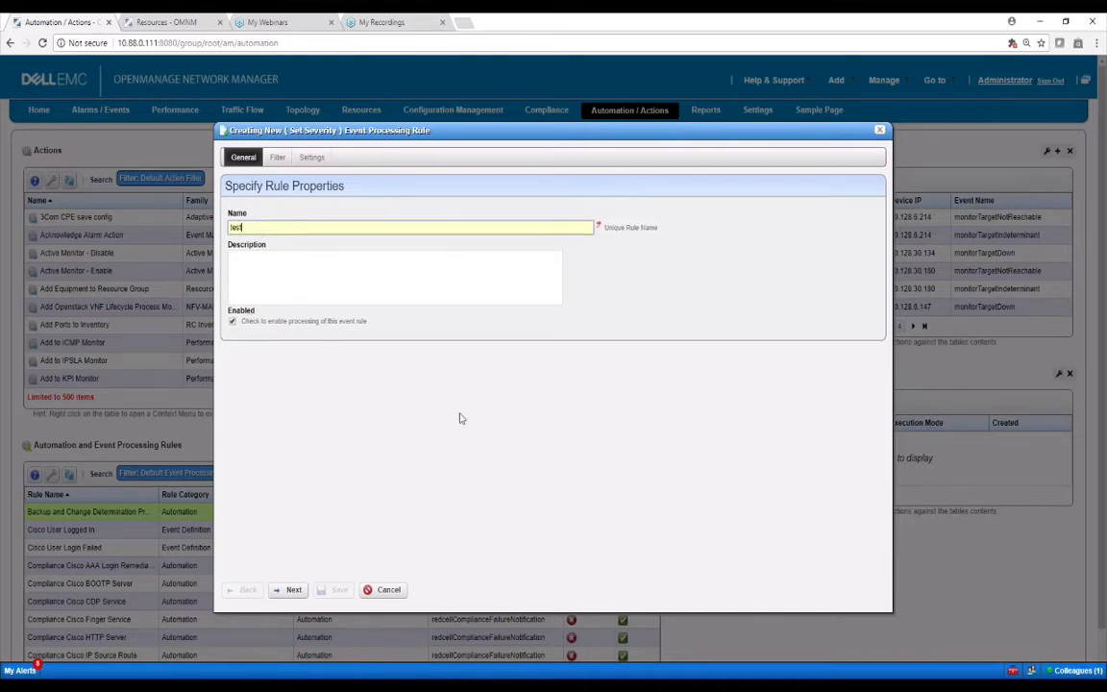
pyautogui.click(287, 590)
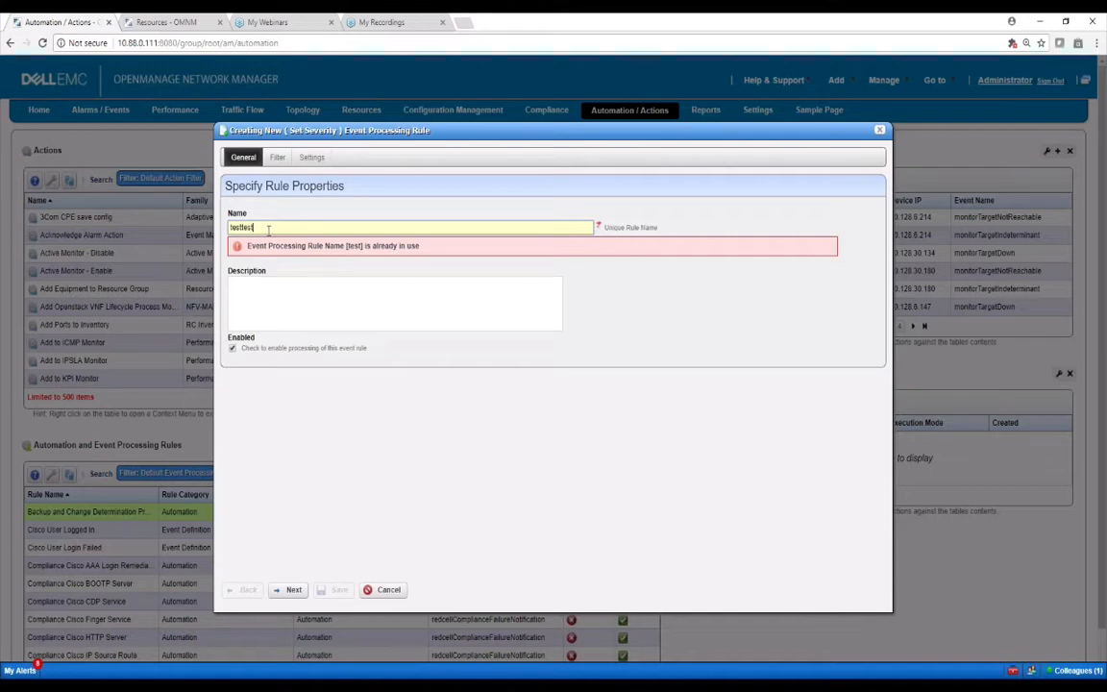
pyautogui.write('test')
pyautogui.click(293, 590)
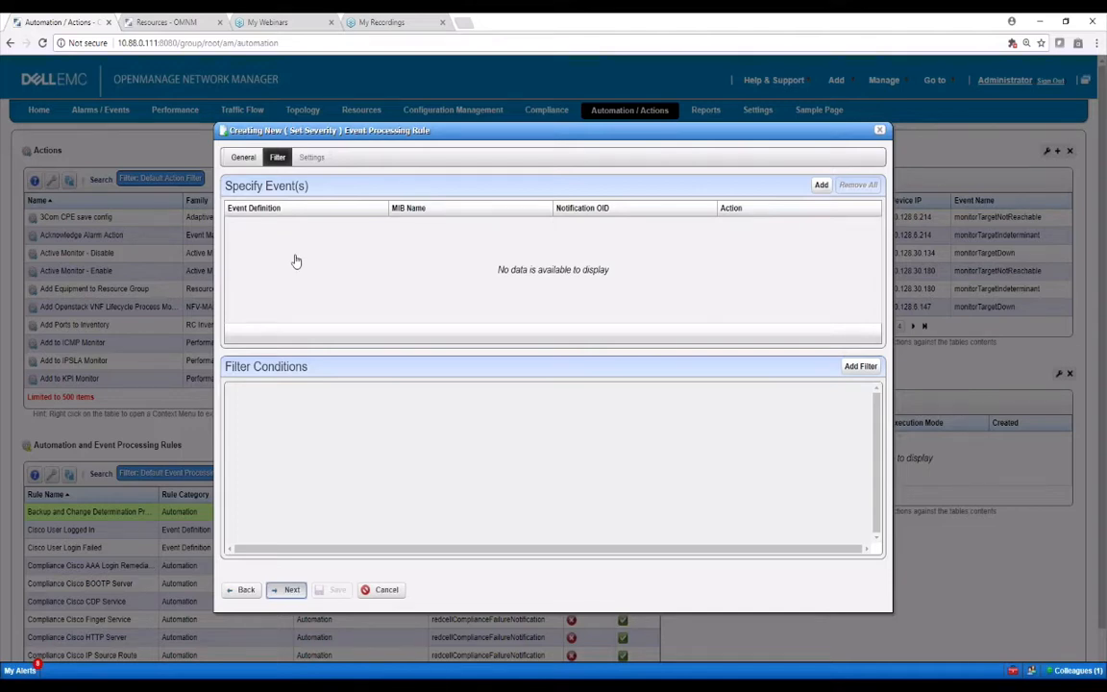
# Add the dialCtlPeerCallInformation event to the Set Severity rule
pyautogui.click(287, 592)
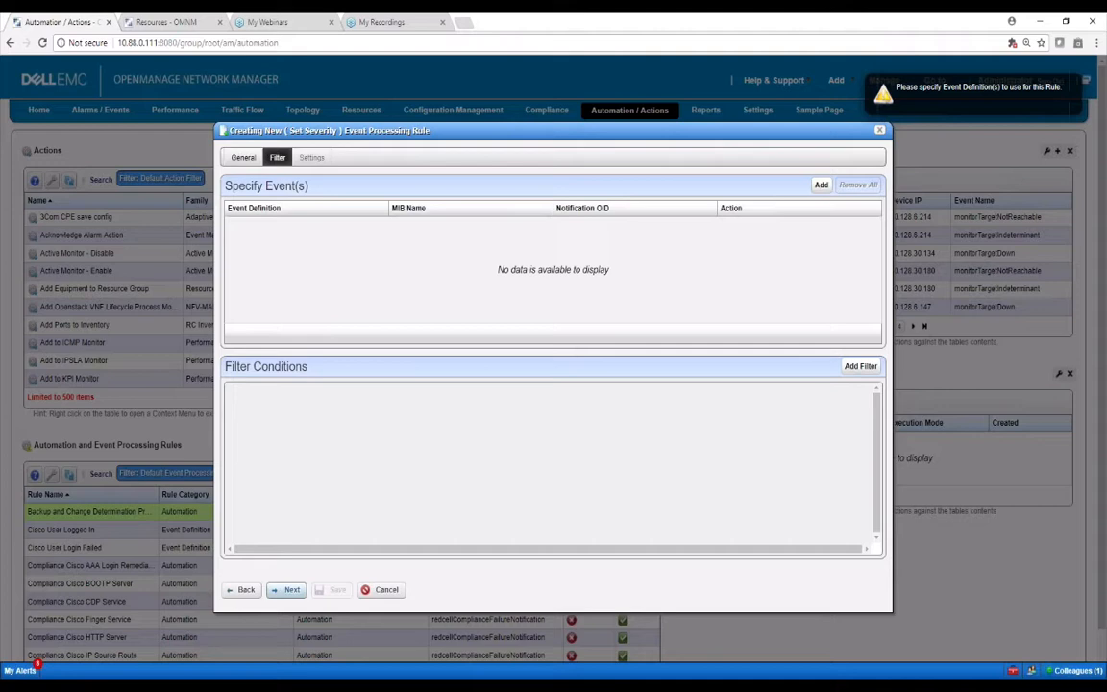
pyautogui.click(289, 589)
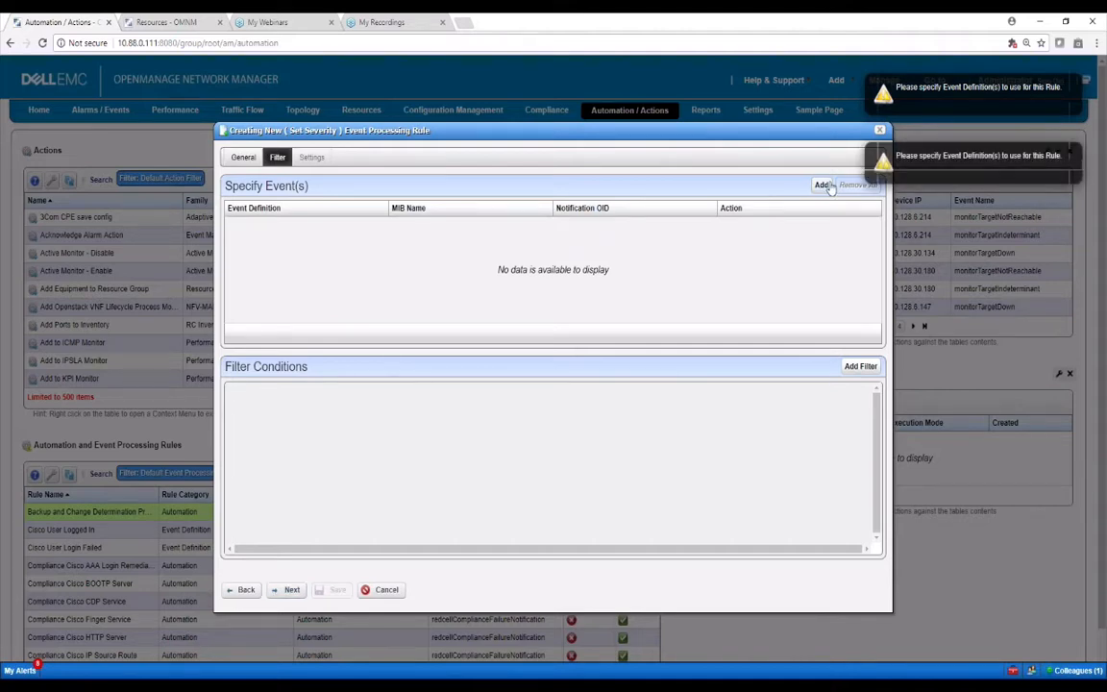
pyautogui.click(823, 186)
pyautogui.click(309, 323)
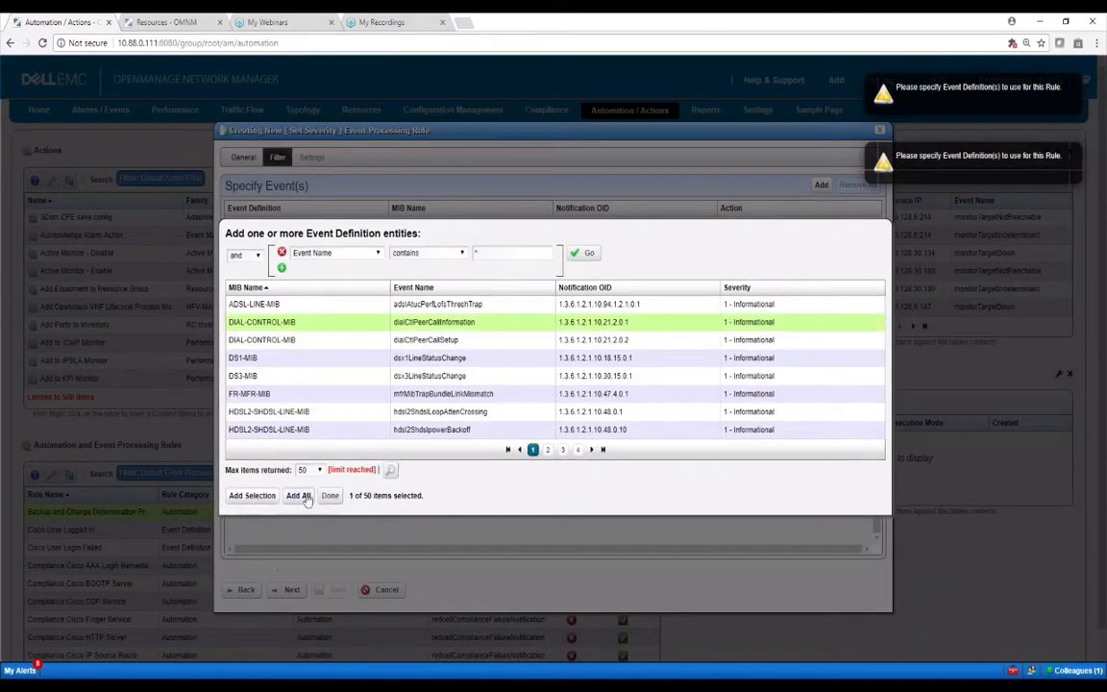
pyautogui.click(251, 495)
pyautogui.click(330, 495)
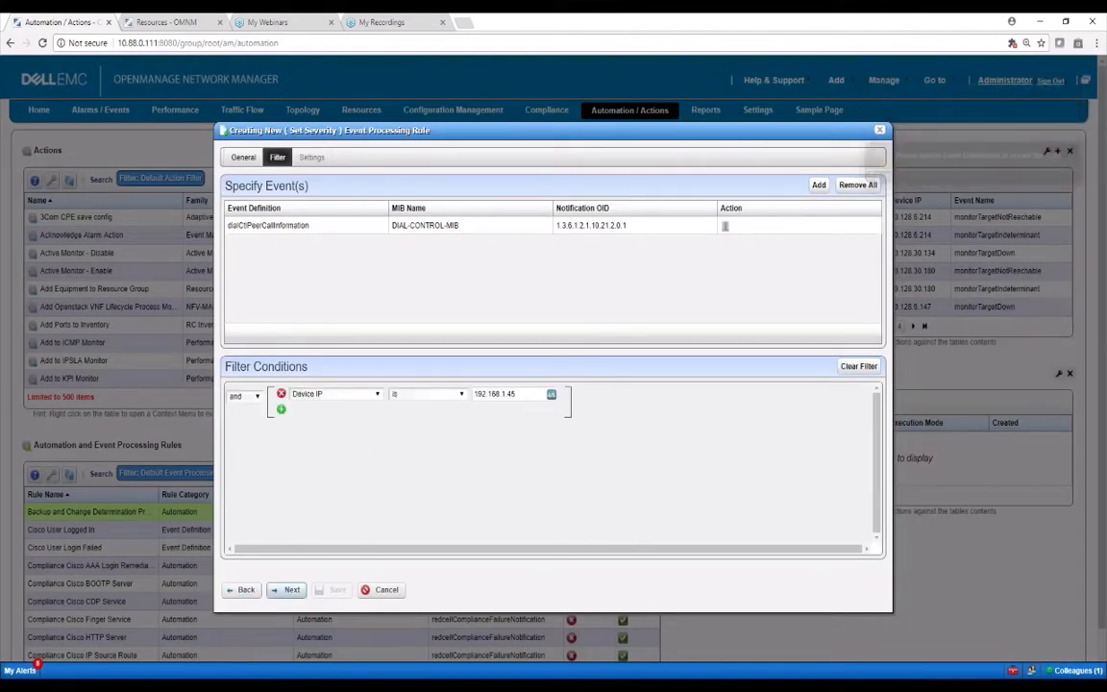
# Set the severity override to Minor, then cancel the rule
pyautogui.click(292, 589)
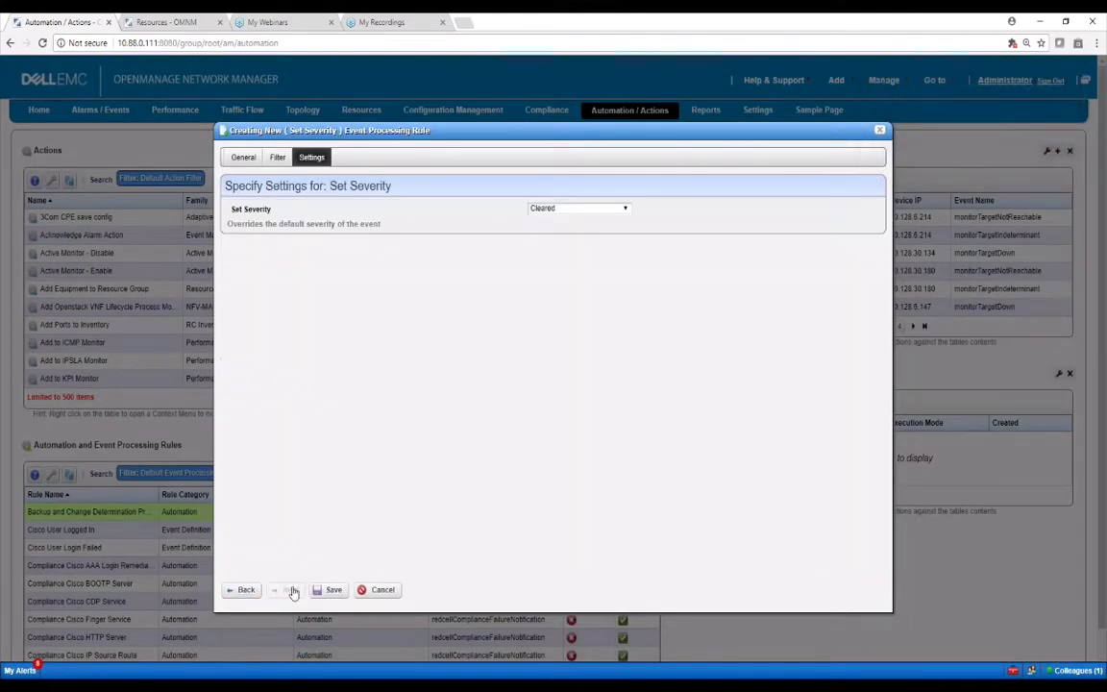
pyautogui.click(568, 208)
pyautogui.click(543, 268)
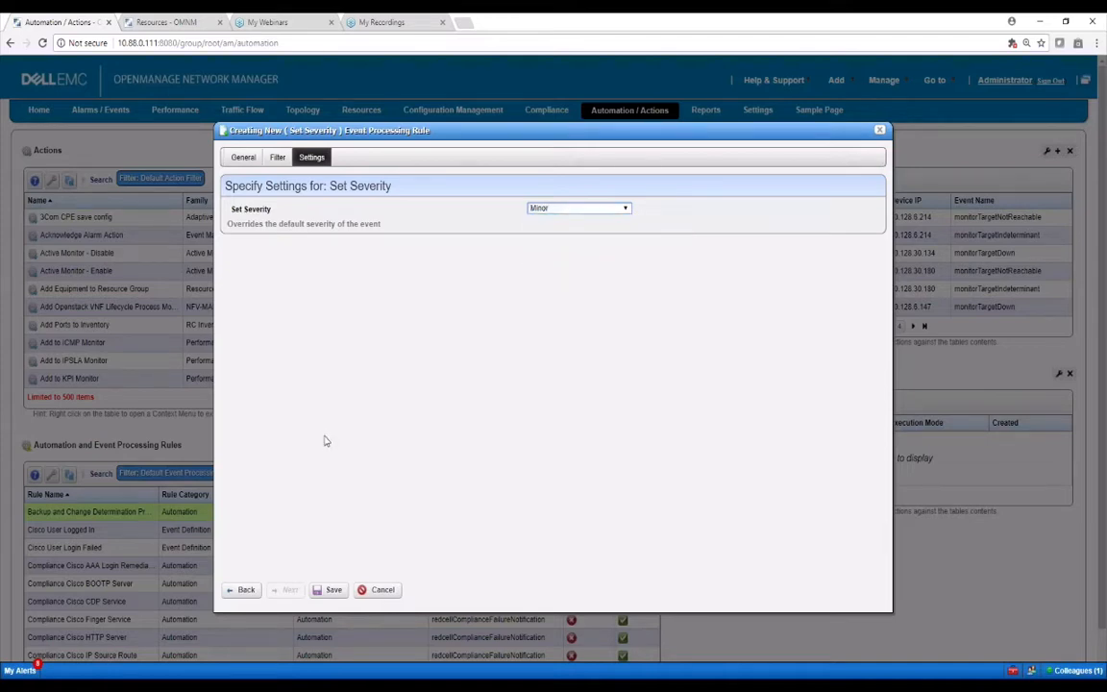
pyautogui.click(273, 158)
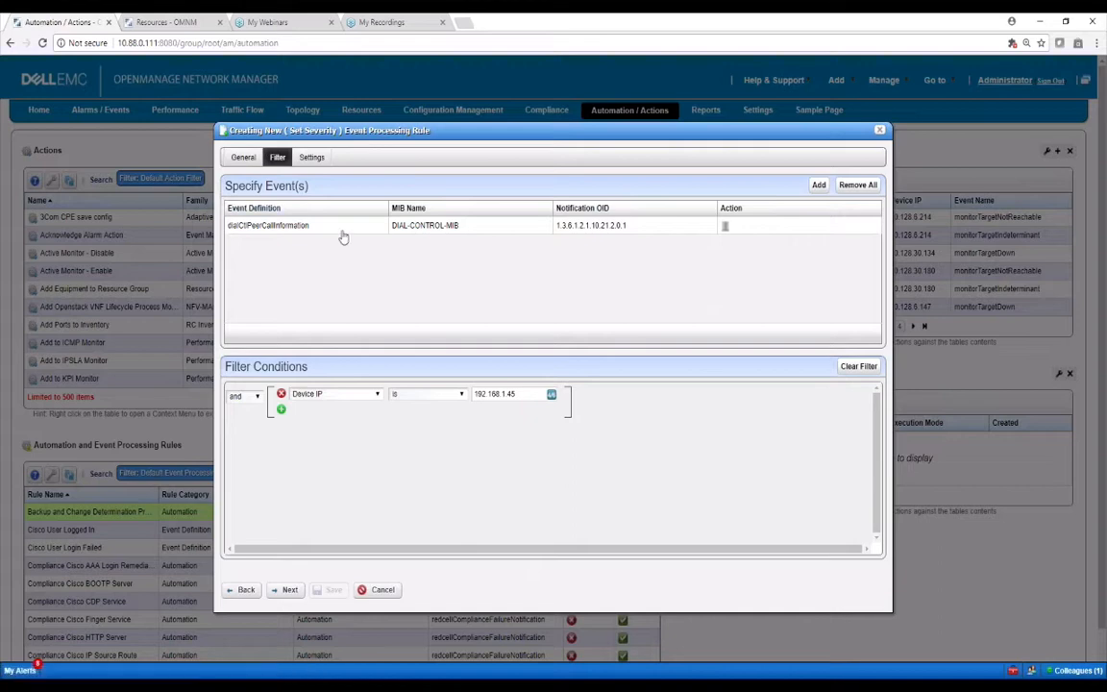
pyautogui.click(309, 157)
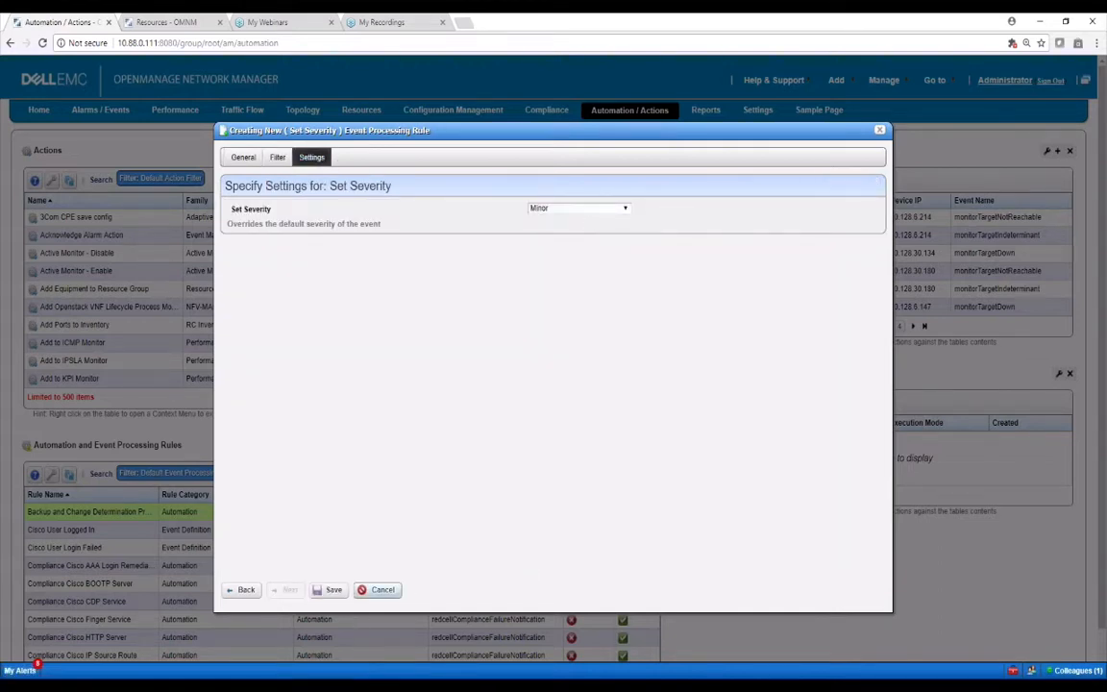
pyautogui.click(382, 590)
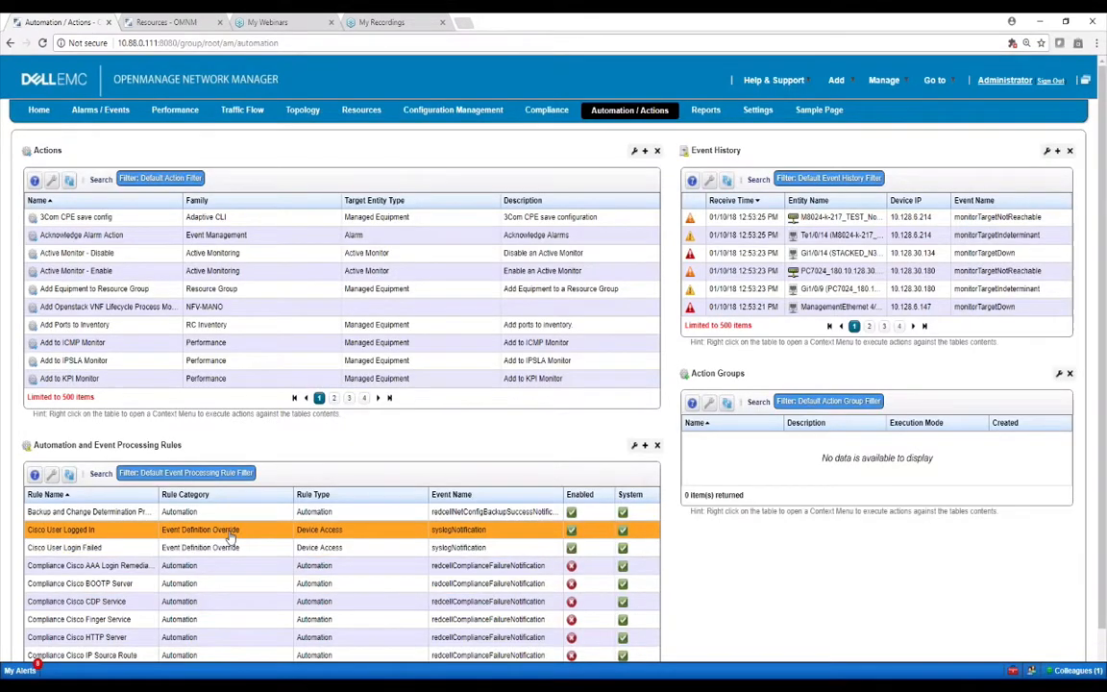
# Create a new Automation rule named 'auto test' and continue to its Filtering step
pyautogui.rightClick(233, 534)
pyautogui.moveTo(273, 543)
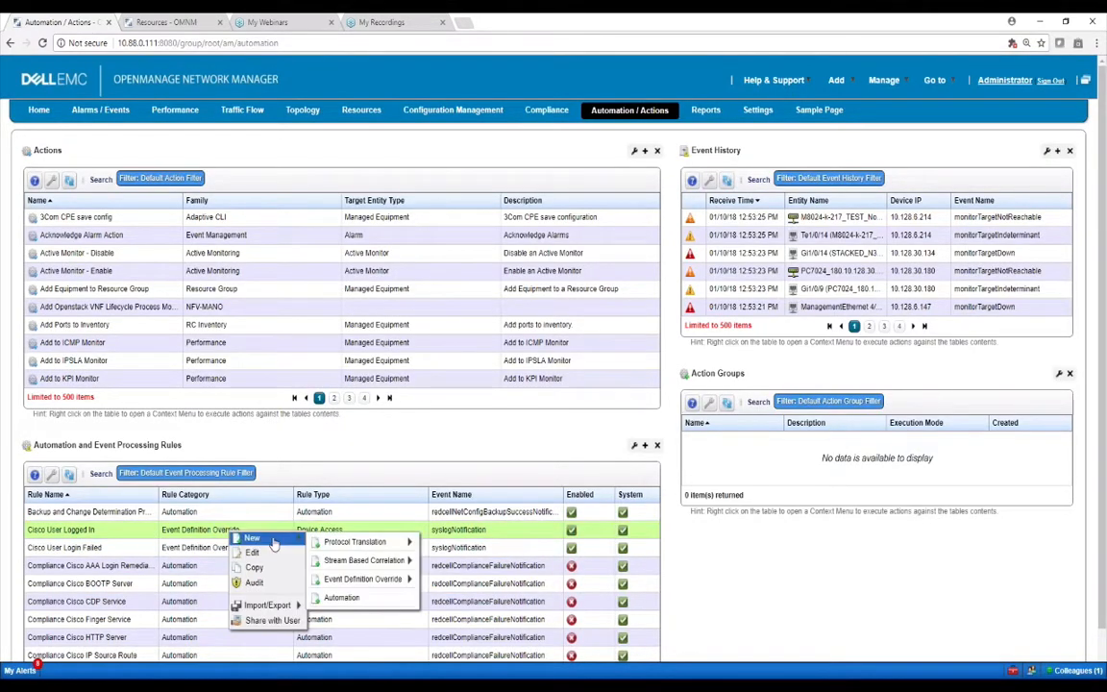
pyautogui.click(342, 599)
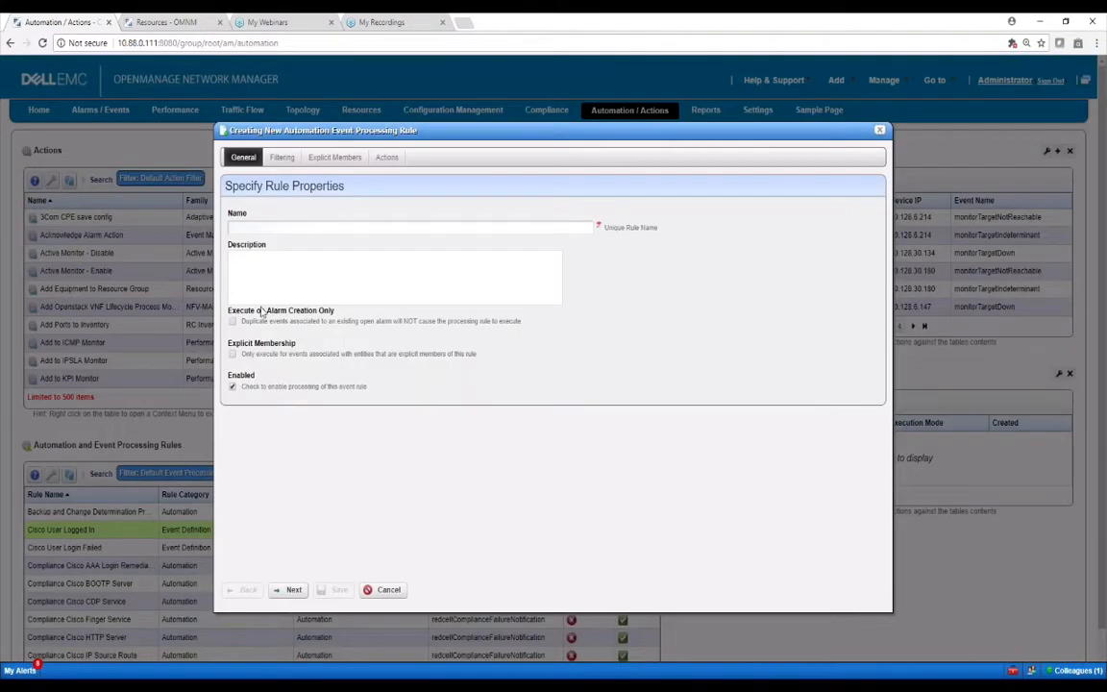
pyautogui.click(248, 226)
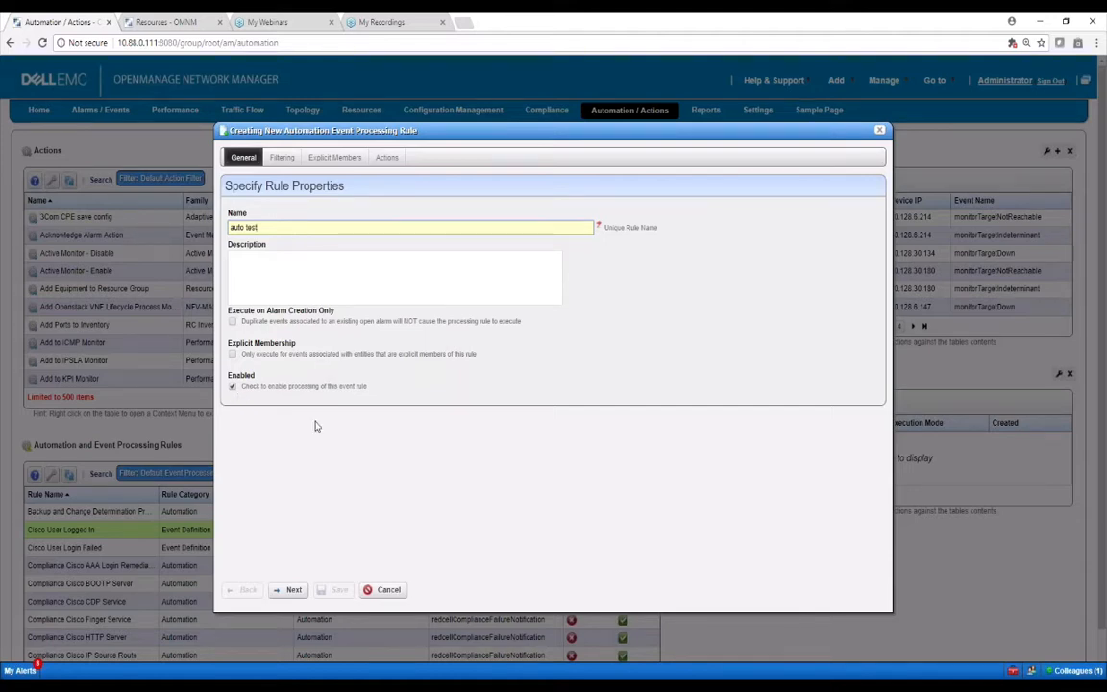
pyautogui.click(286, 589)
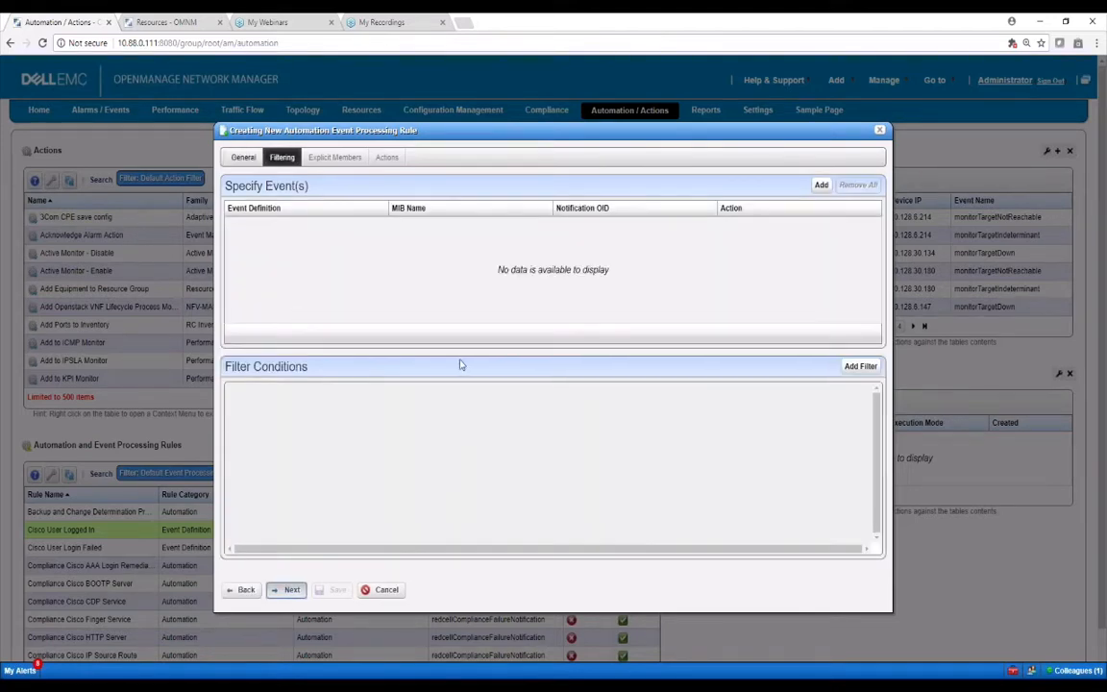
# Add the IF-MIB linkDown event, found by filtering event names on 'linkD'
pyautogui.click(820, 185)
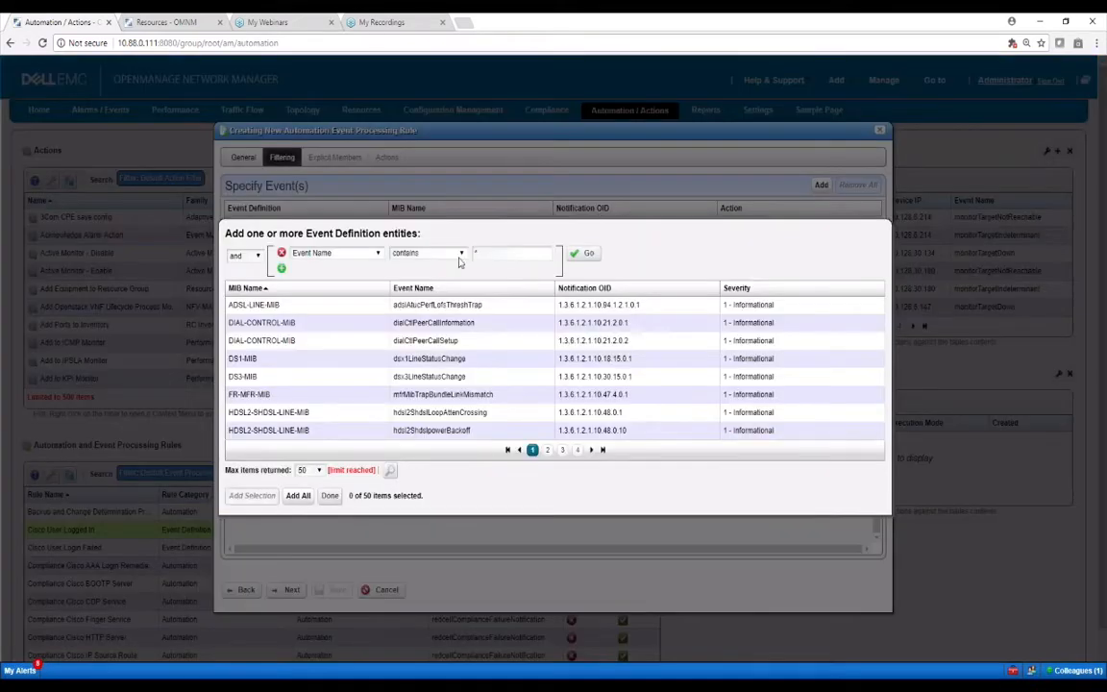
pyautogui.click(496, 255)
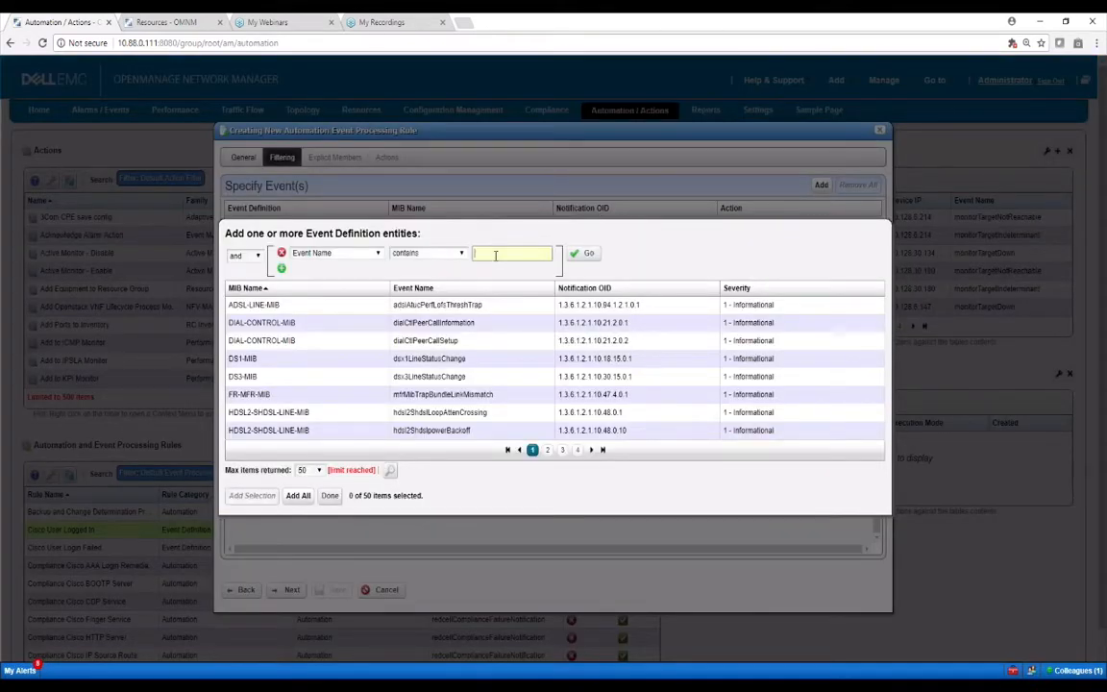
pyautogui.write('linkD')
pyautogui.click(584, 254)
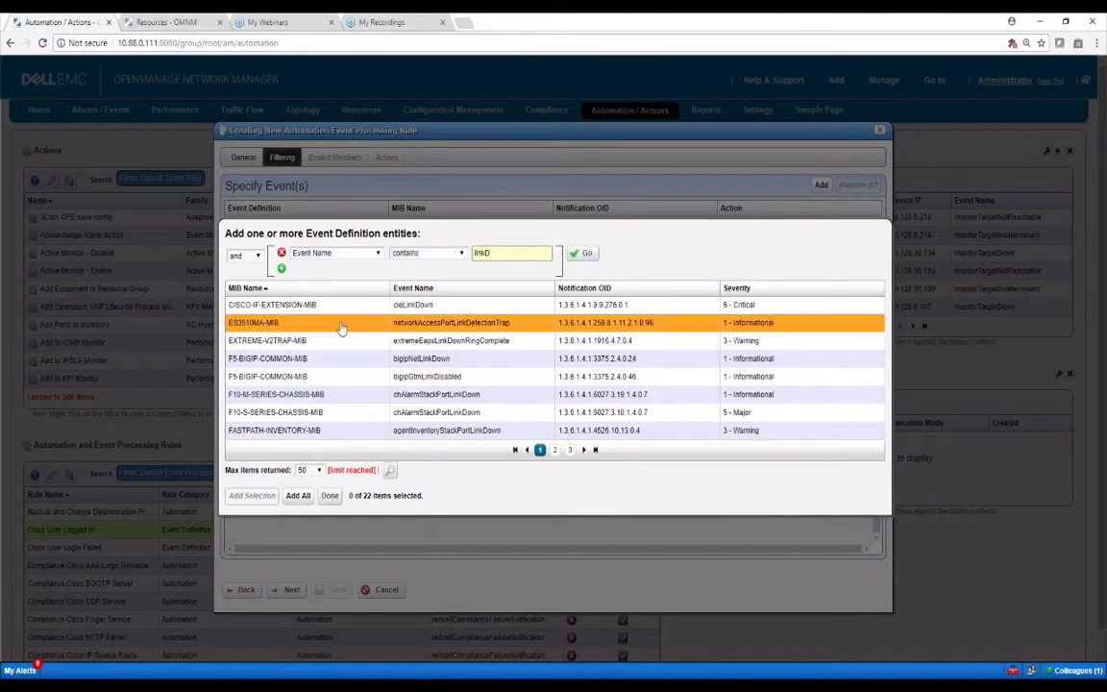
pyautogui.click(554, 450)
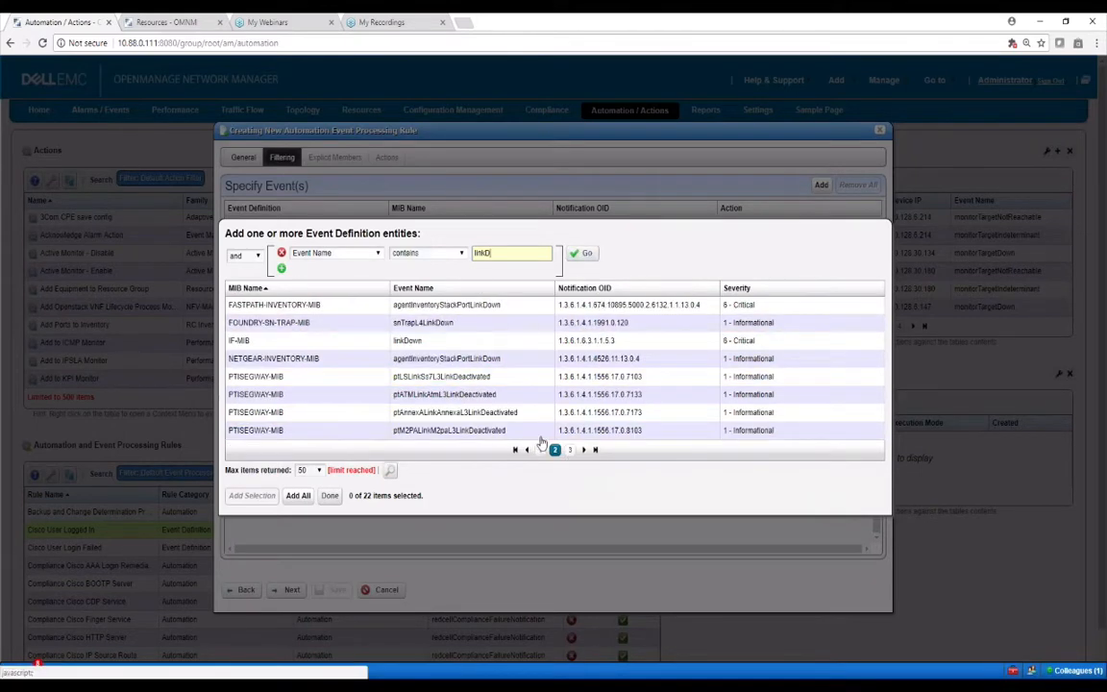
pyautogui.click(379, 341)
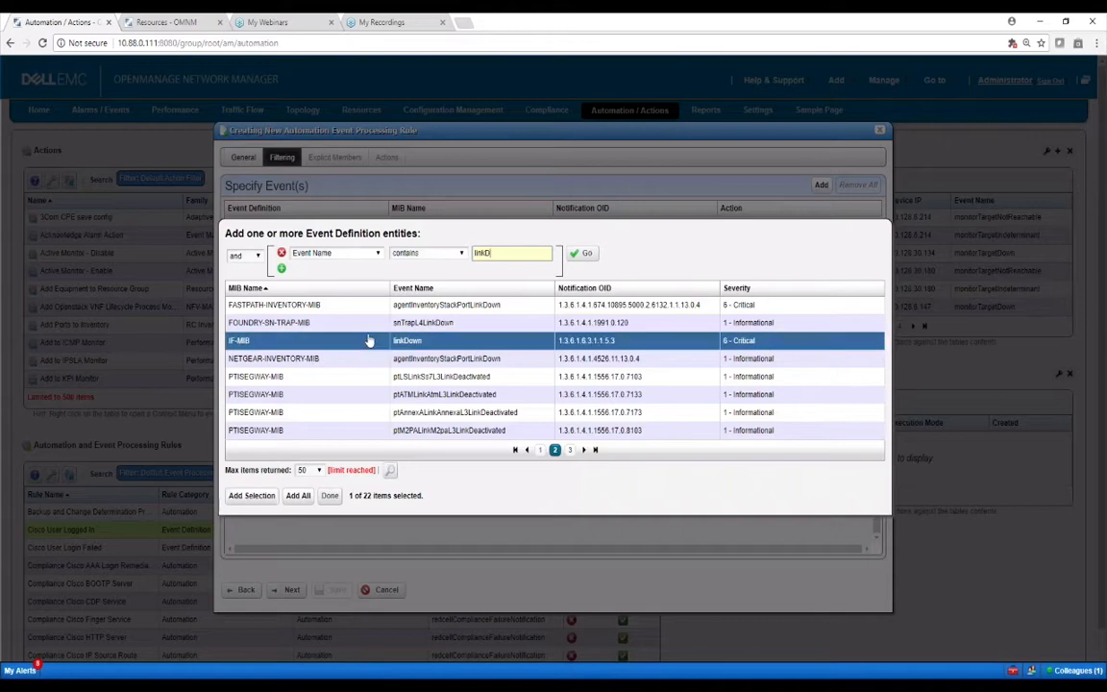
pyautogui.click(266, 496)
pyautogui.click(330, 495)
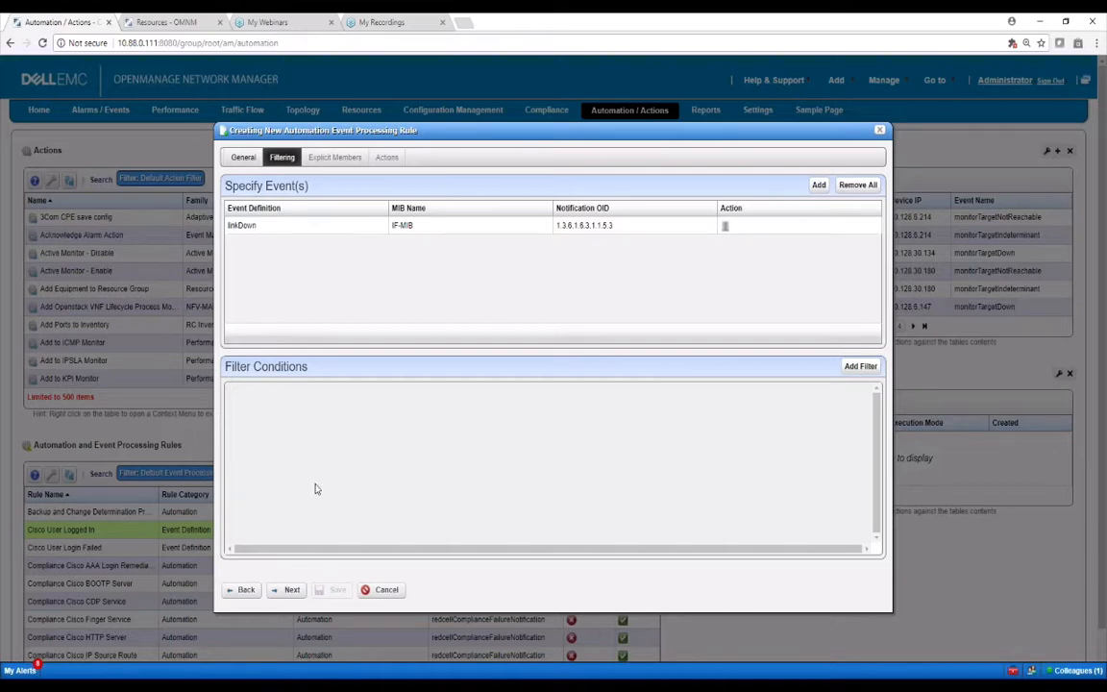
# Add and remove a Device IP filter condition, leaving no filters, and continue
pyautogui.click(857, 369)
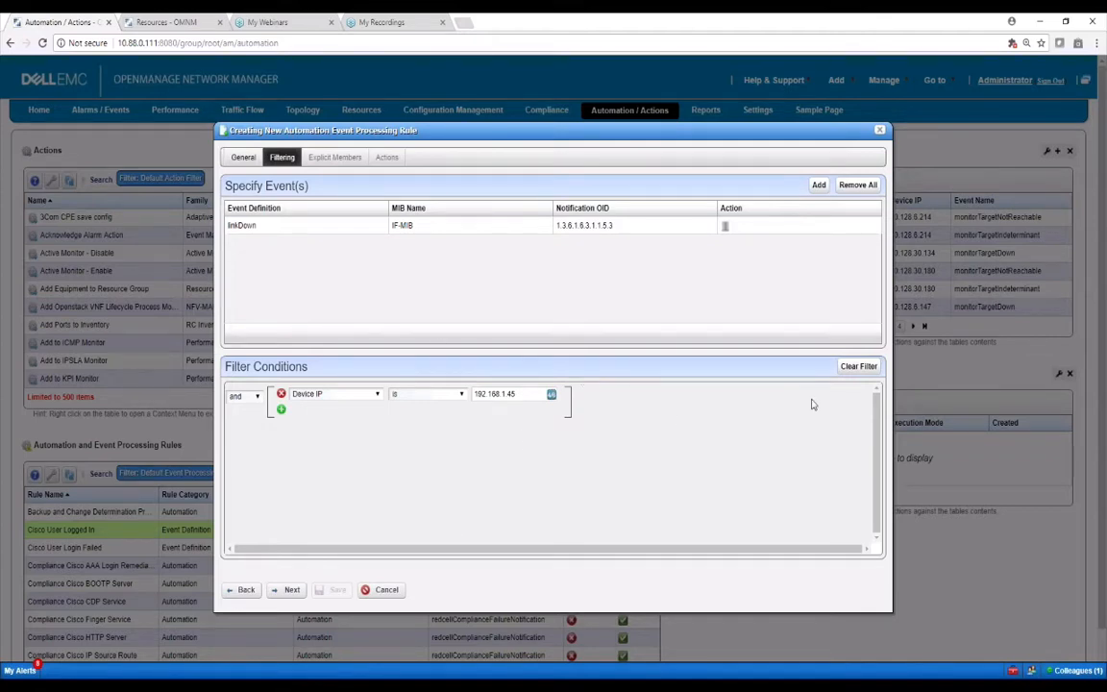
pyautogui.click(858, 366)
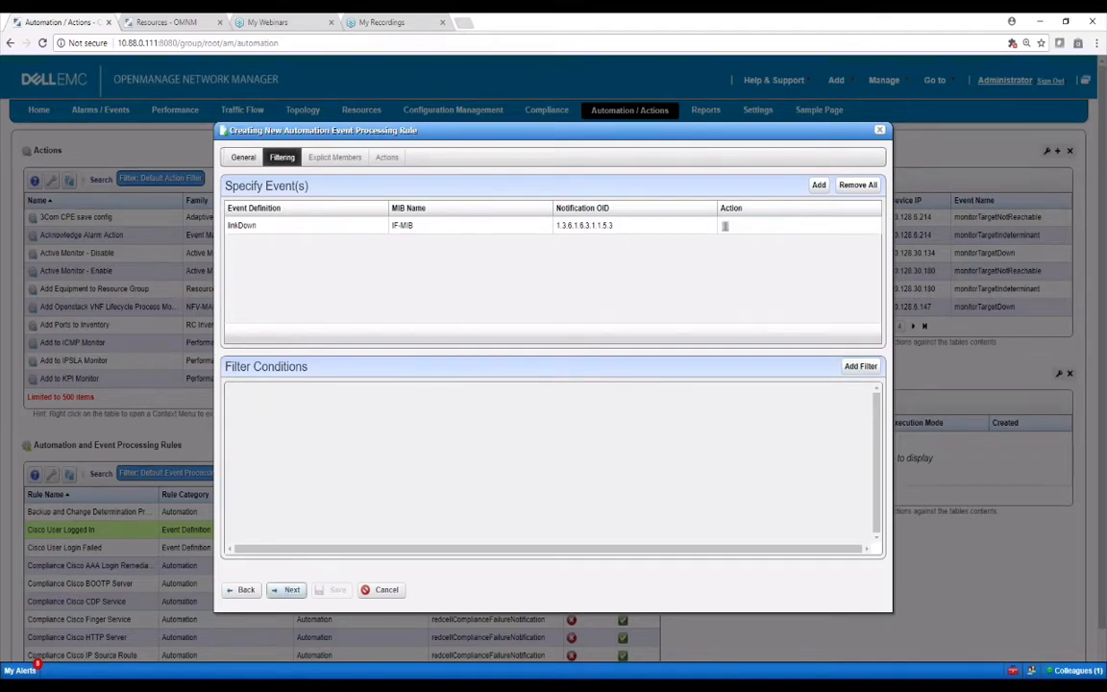
pyautogui.click(290, 590)
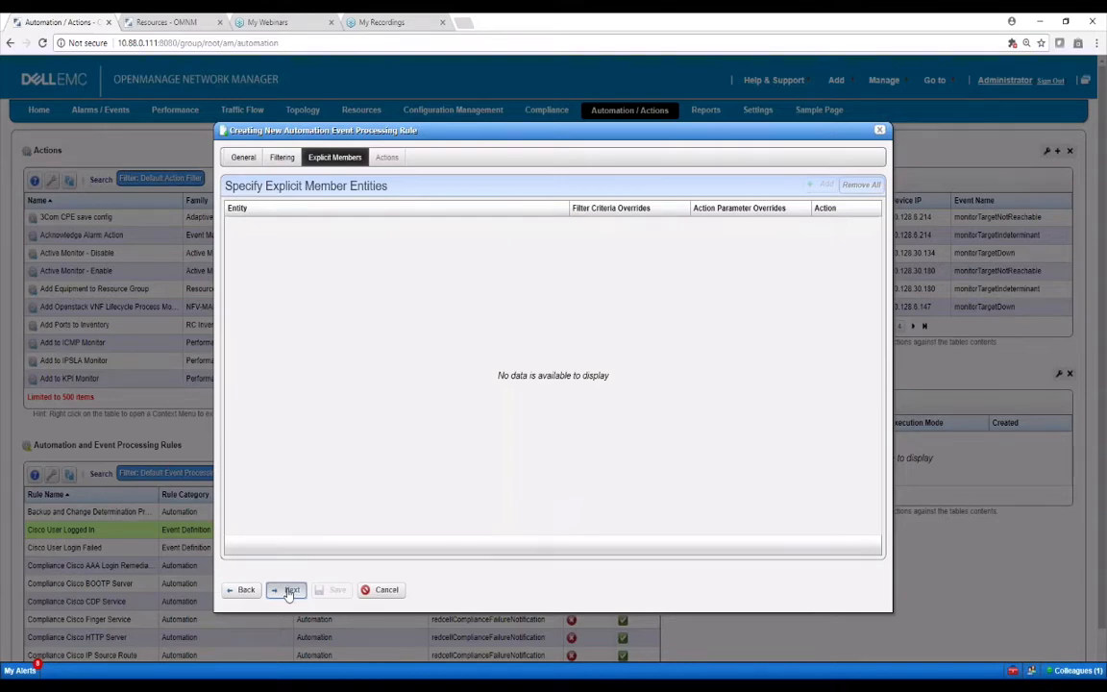
# Leave Explicit Members empty and continue to the Specify Actions step
pyautogui.click(290, 590)
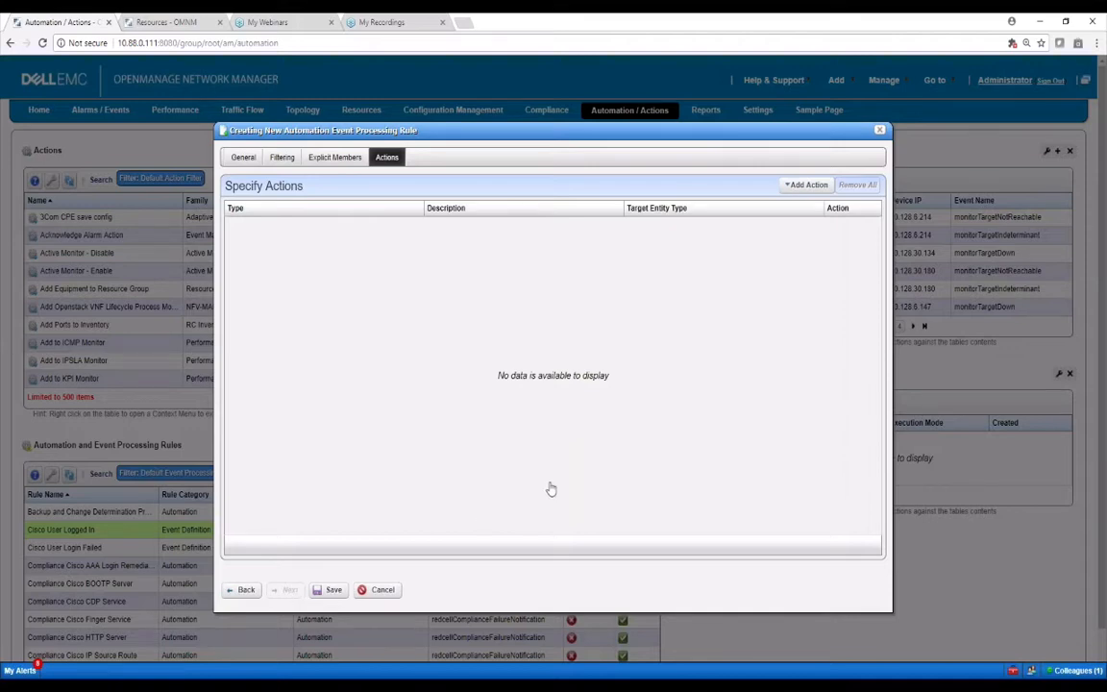
# Add an Email action with one recipient e-mail address
pyautogui.click(807, 185)
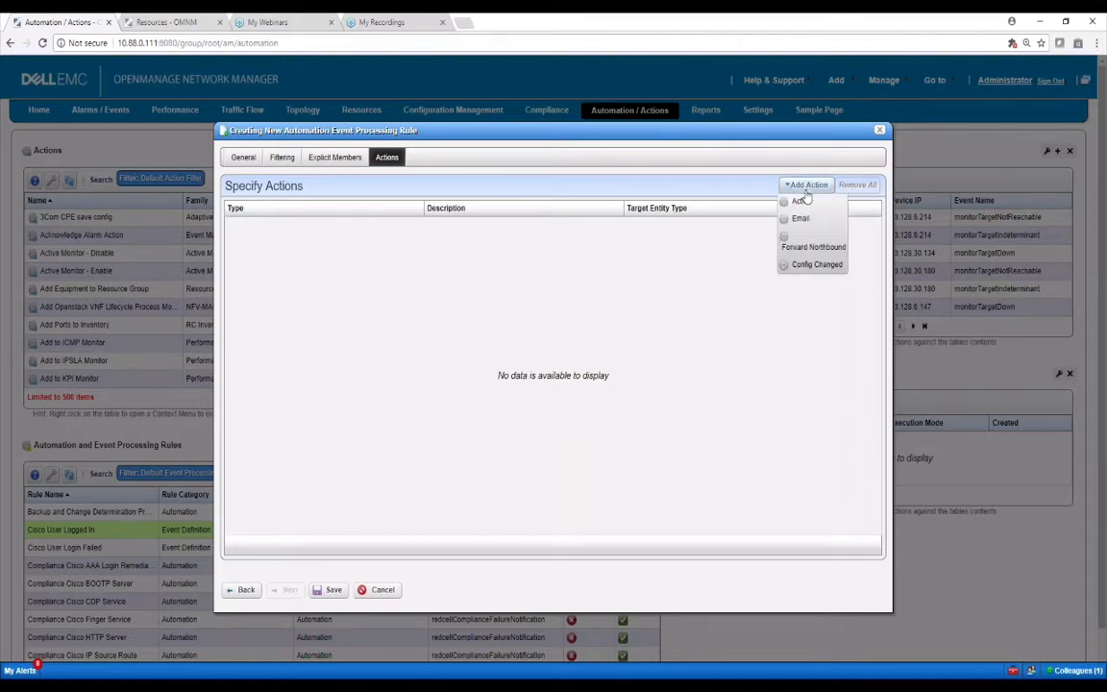
pyautogui.click(812, 218)
pyautogui.click(414, 312)
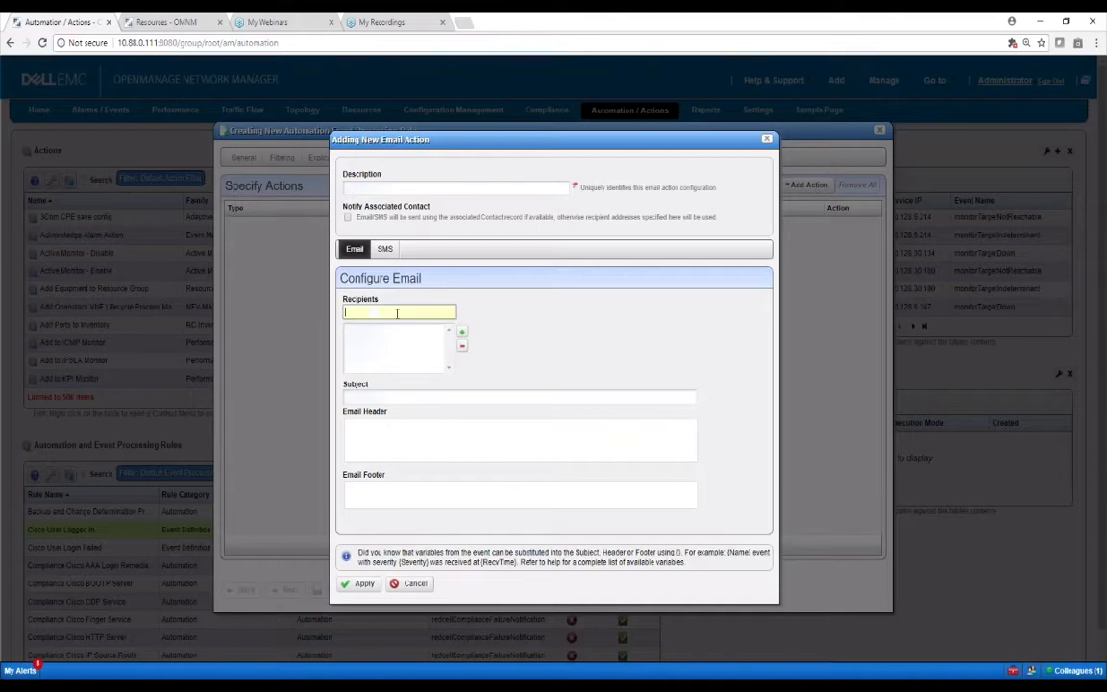
pyautogui.click(464, 335)
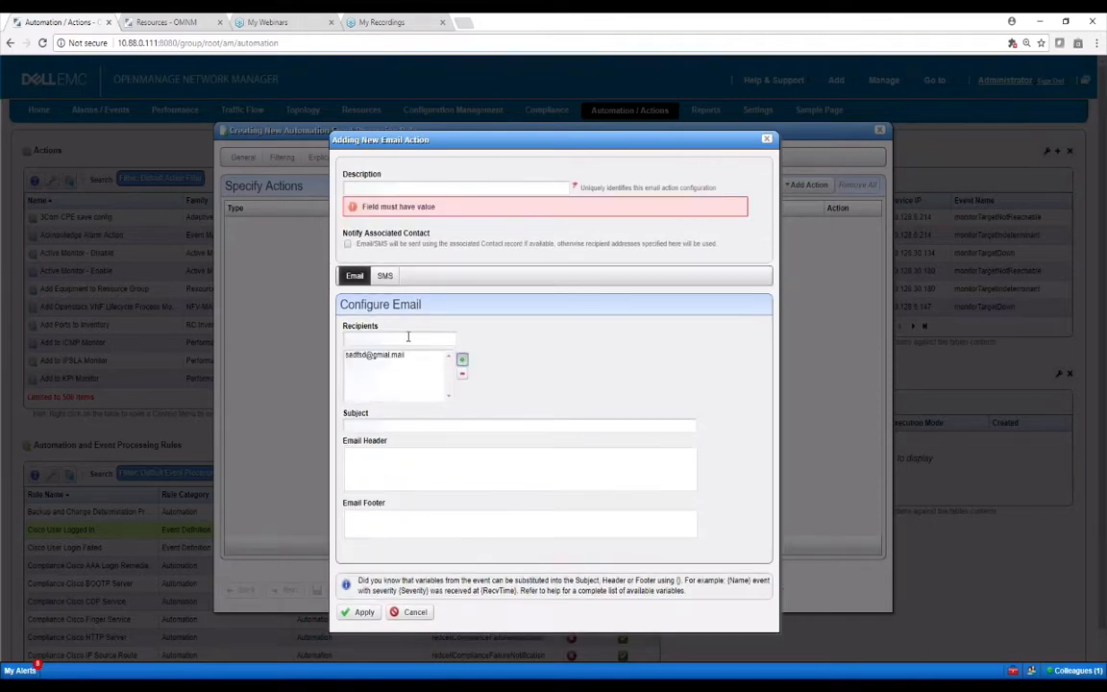
# Describe the email action as 'notify admins' and apply it to the rule
pyautogui.click(380, 189)
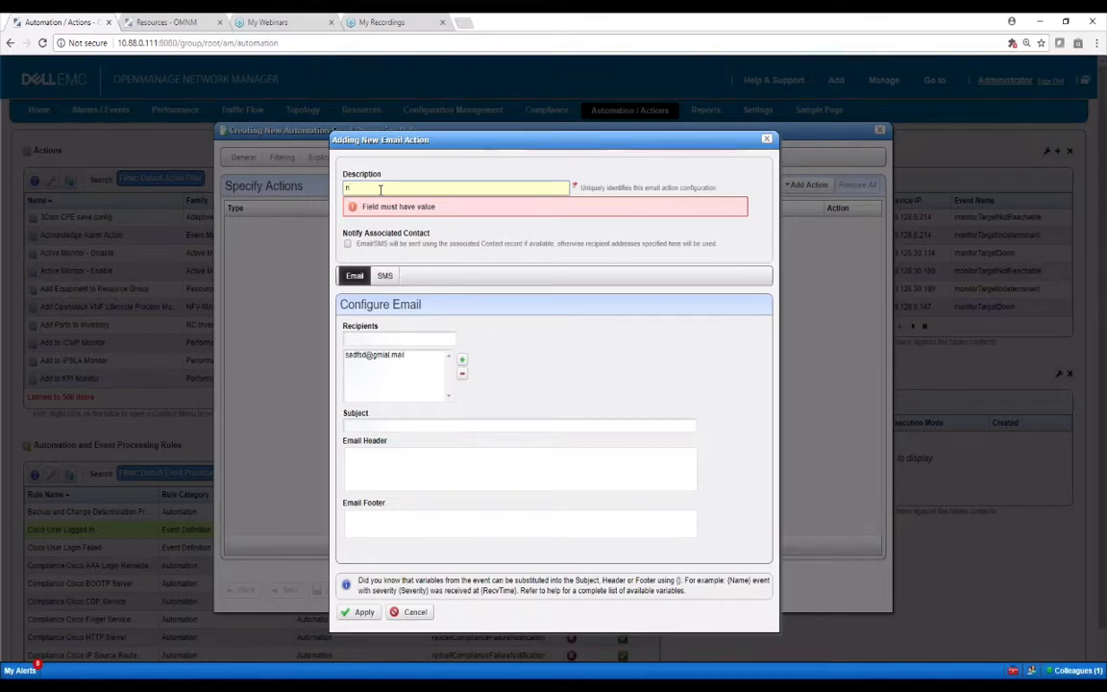
pyautogui.write('notify admins')
pyautogui.moveTo(400, 592); pyautogui.dragTo(430, 567)
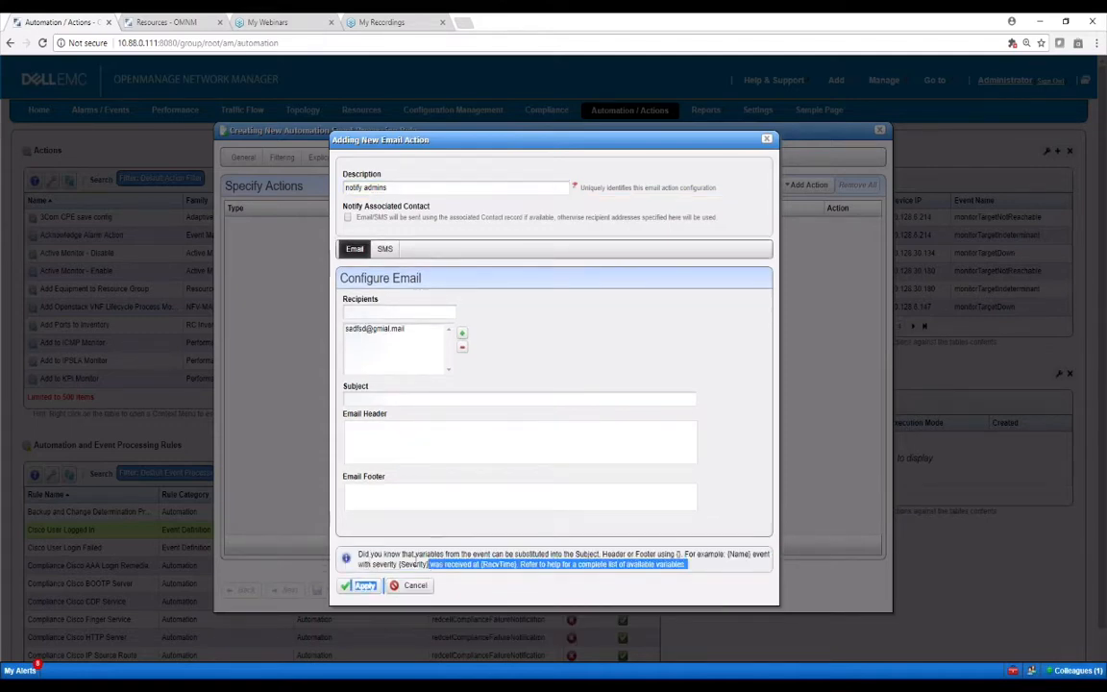
pyautogui.doubleClick(411, 564)
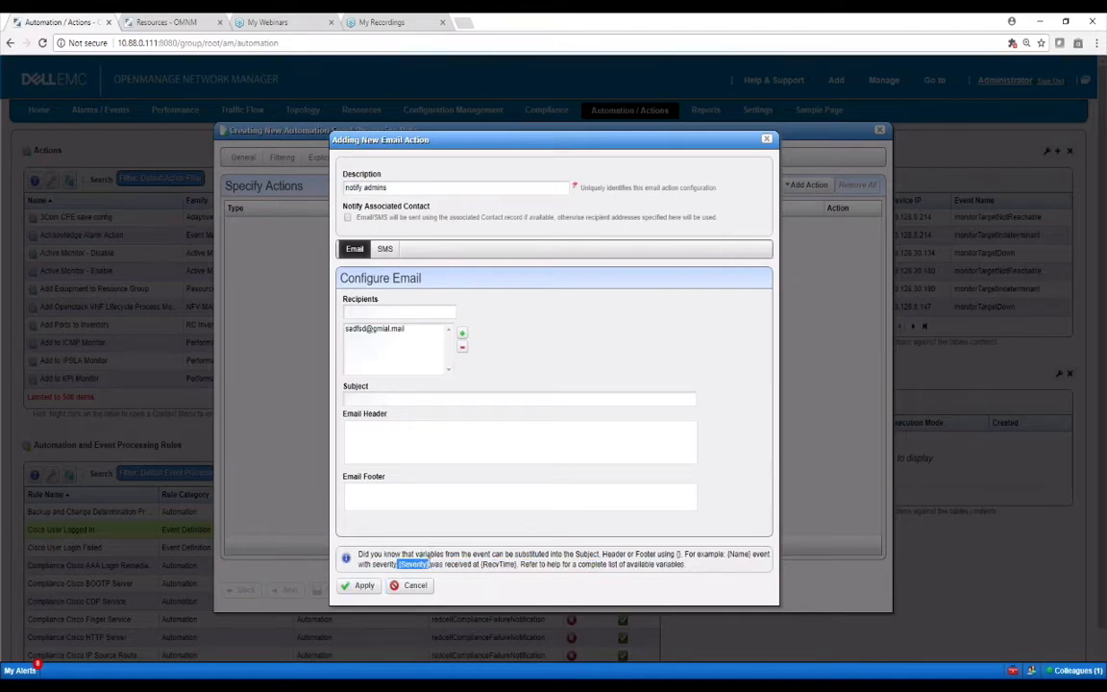
pyautogui.click(382, 429)
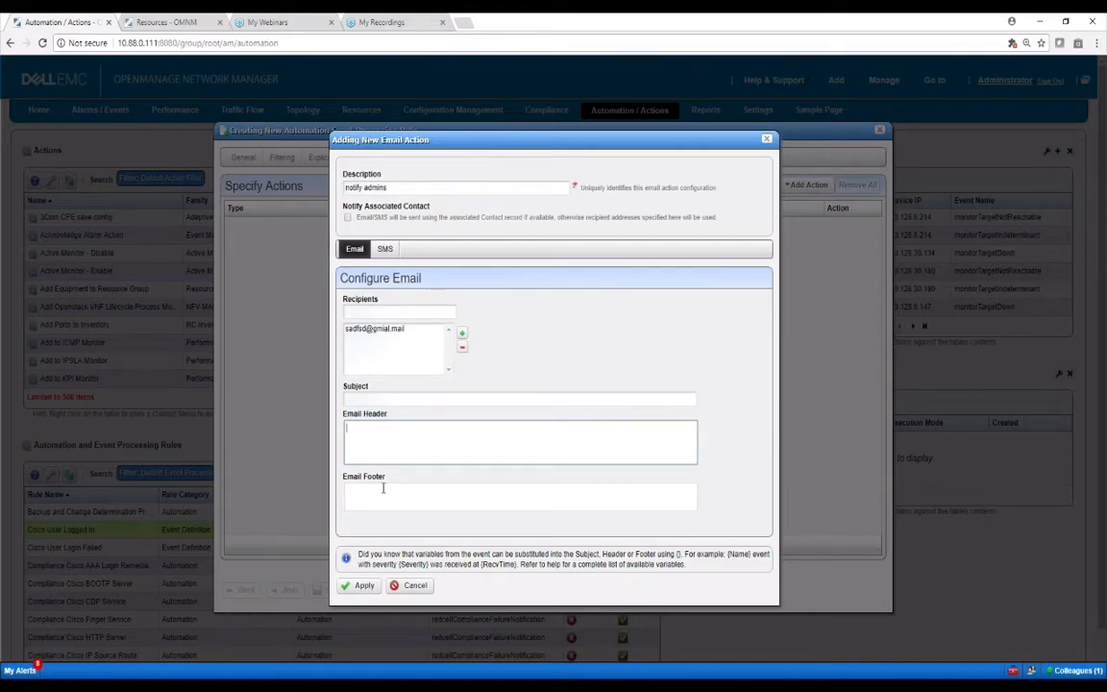
pyautogui.click(386, 249)
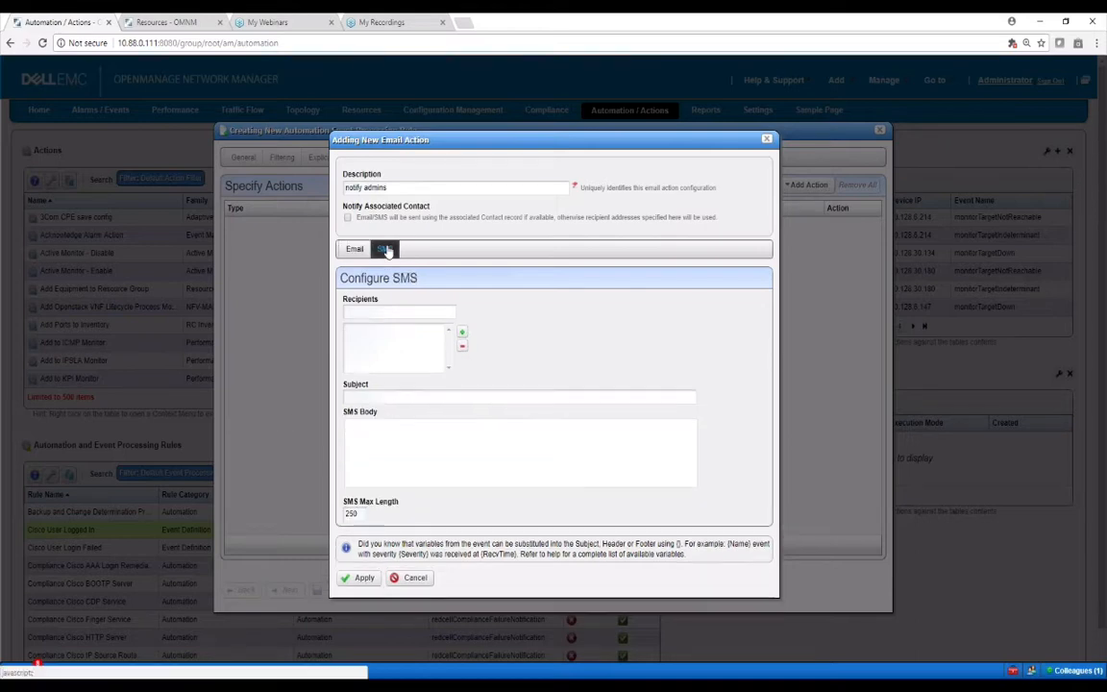
pyautogui.click(353, 250)
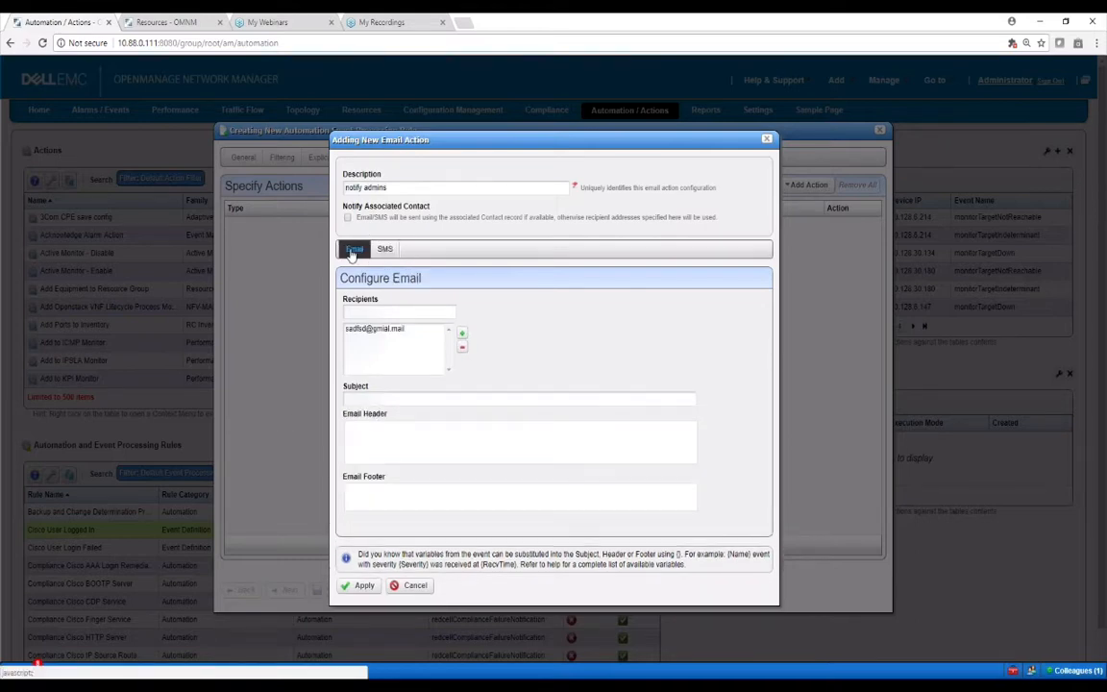
pyautogui.click(361, 585)
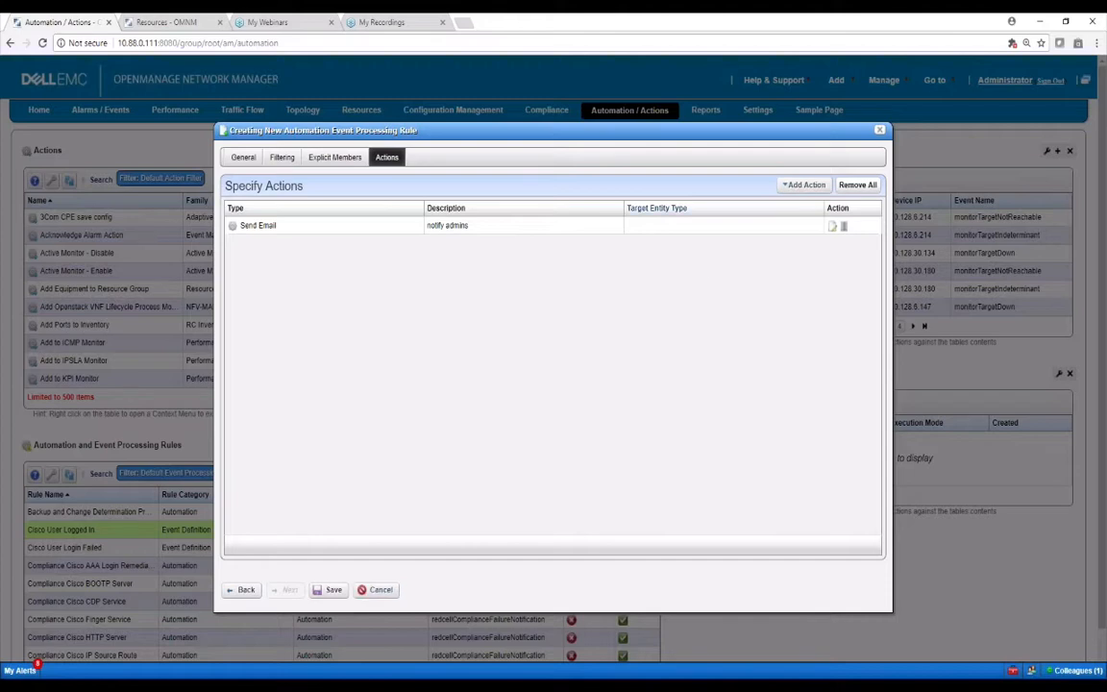
pyautogui.click(806, 186)
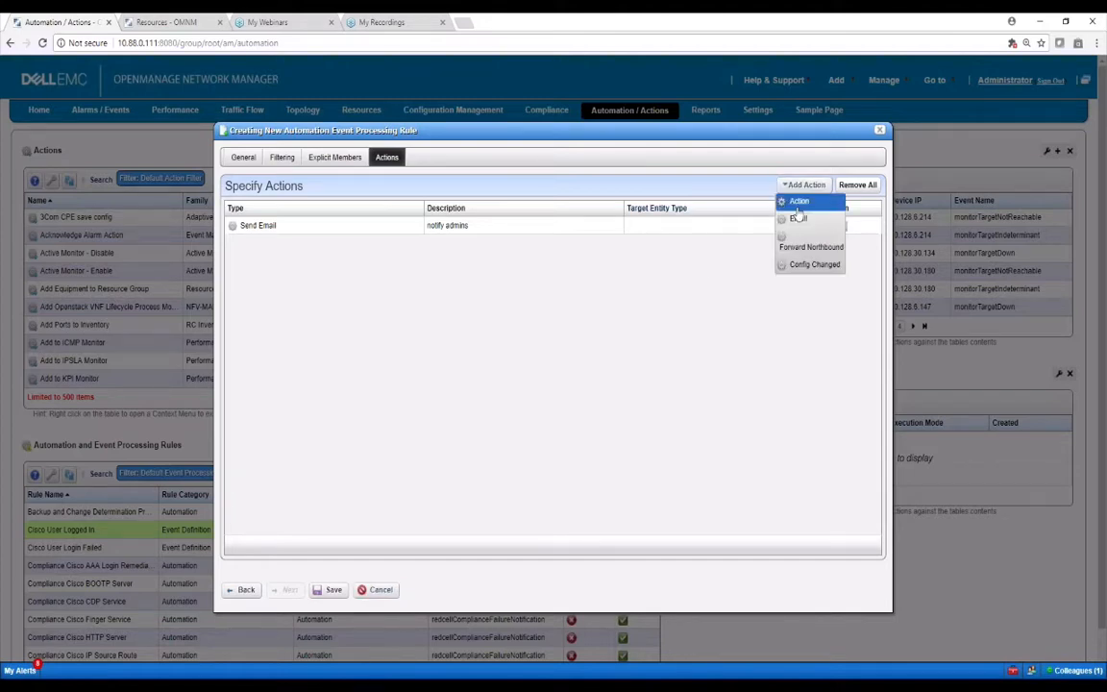
# Add the NetConfig Backup action, found by filtering action names on 'backup'
pyautogui.click(800, 201)
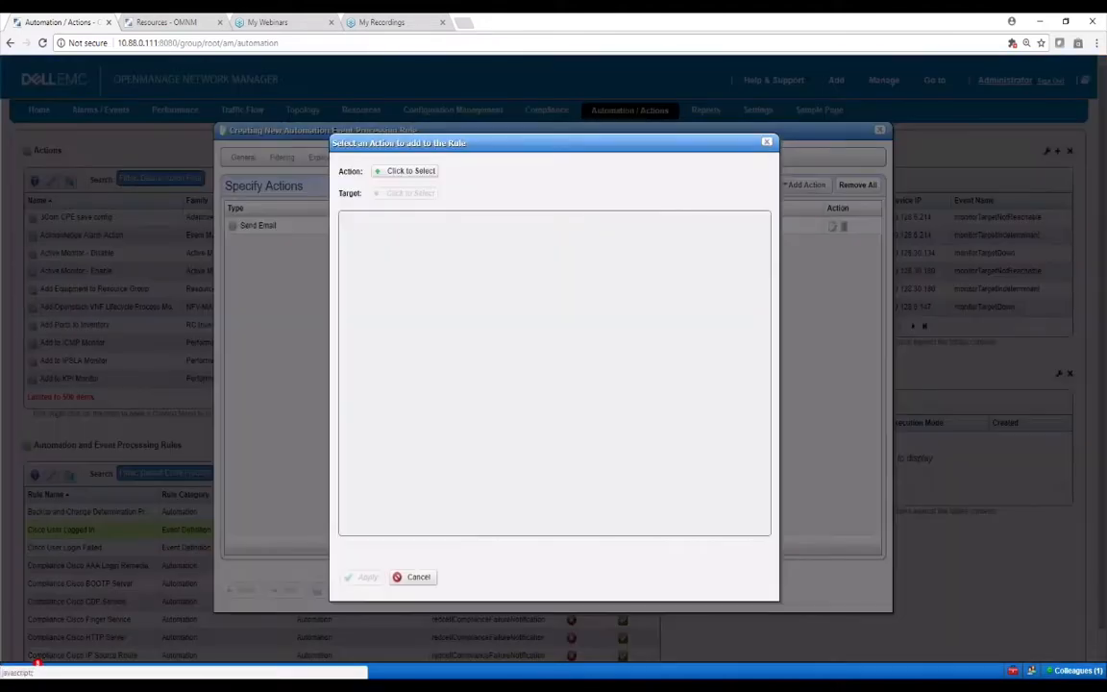
pyautogui.click(412, 172)
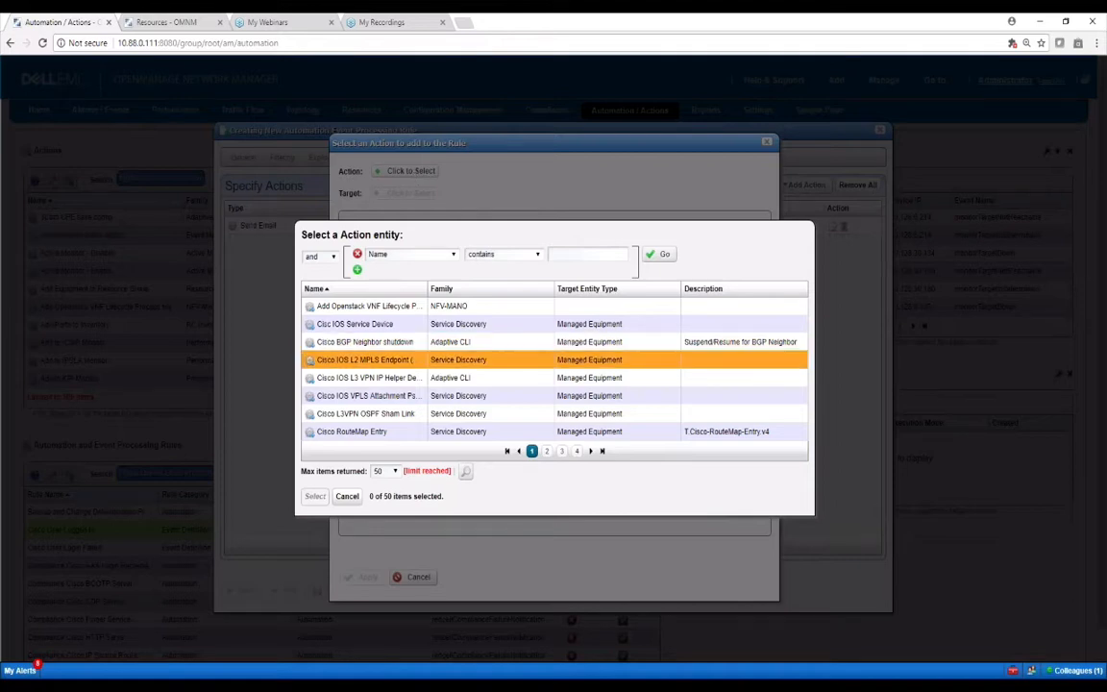
pyautogui.click(581, 254)
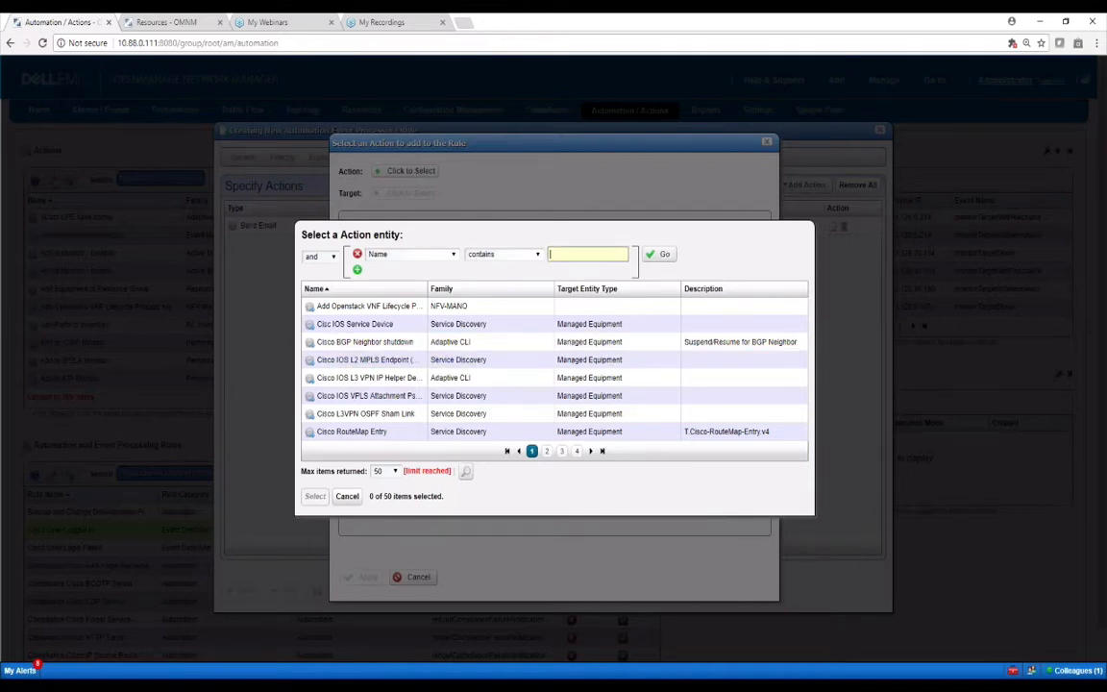
pyautogui.write('backup')
pyautogui.click(662, 254)
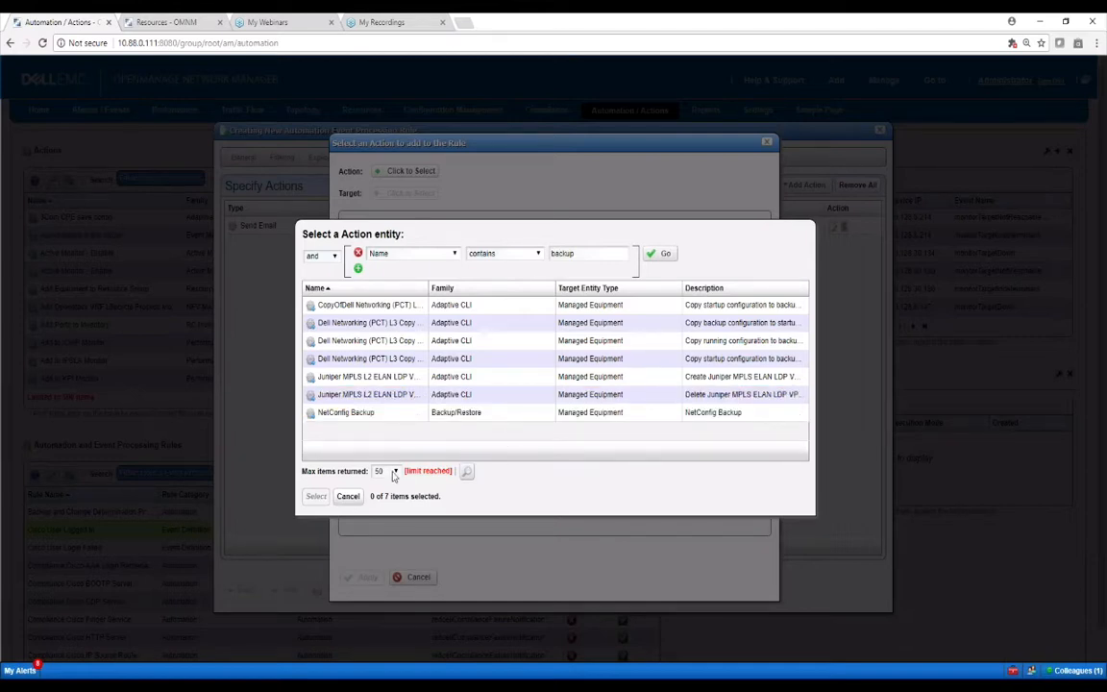
pyautogui.click(384, 414)
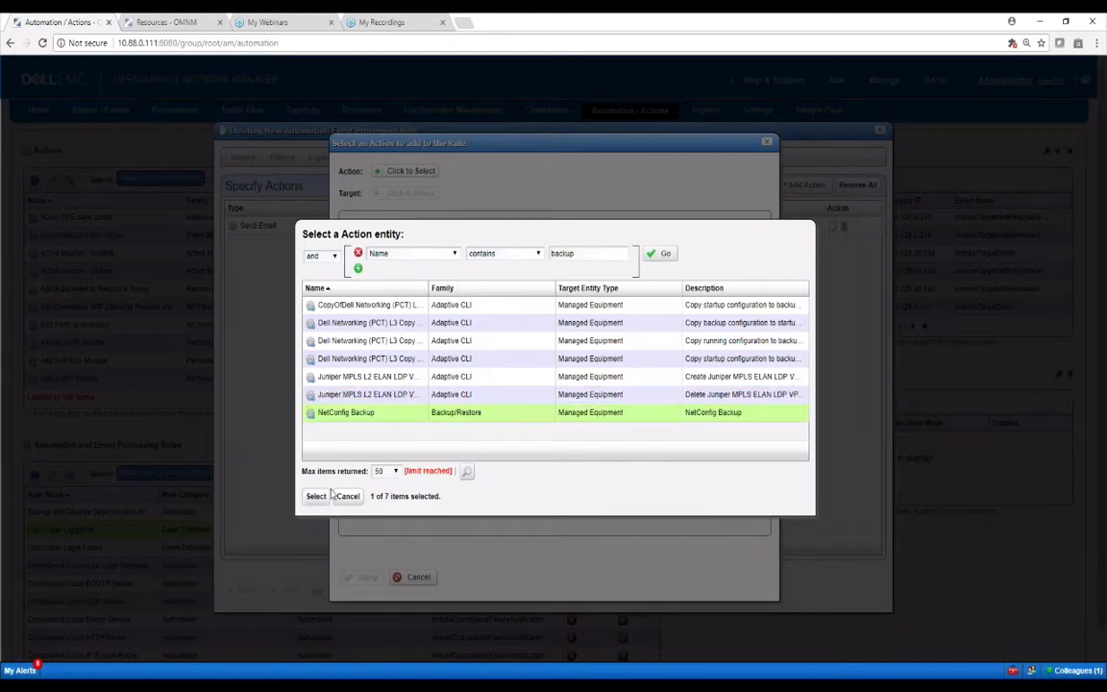
pyautogui.click(316, 495)
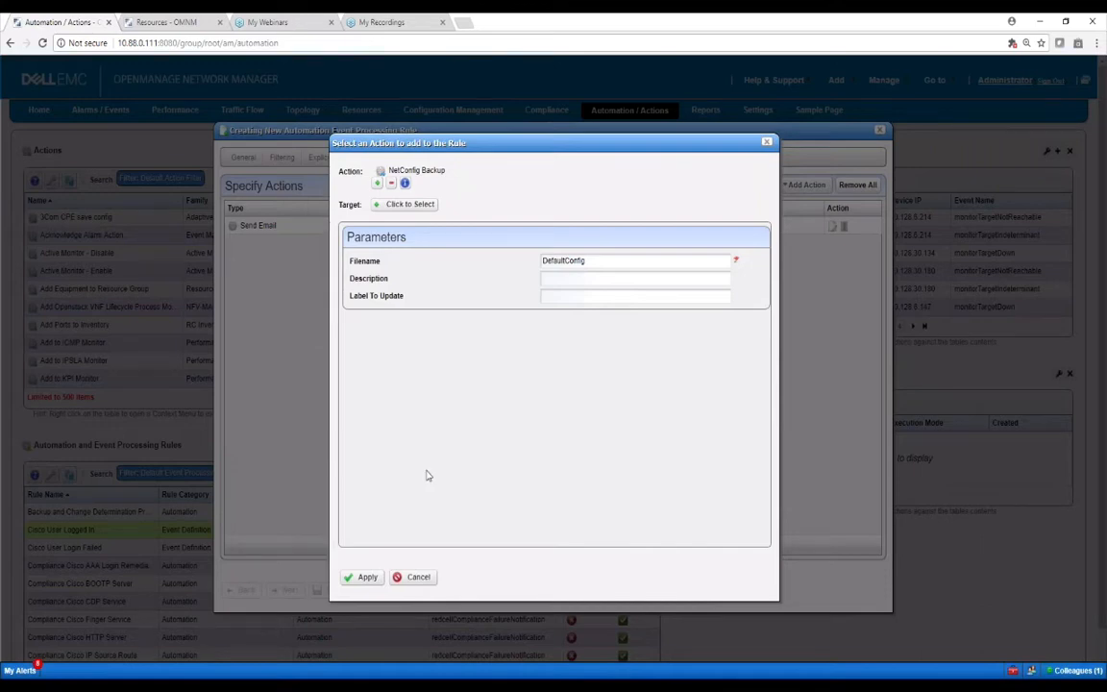
pyautogui.click(366, 577)
pyautogui.click(803, 185)
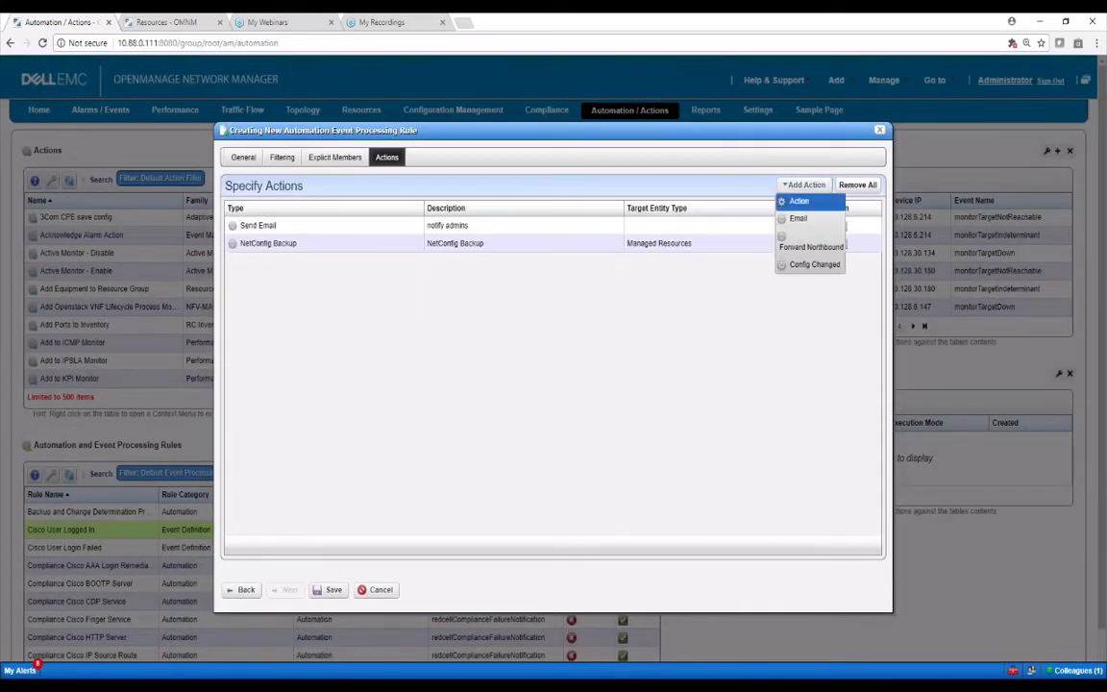
# Select 'DEMO Set a VLAN' from page 2 of actions filtered by 'demo'
pyautogui.click(796, 200)
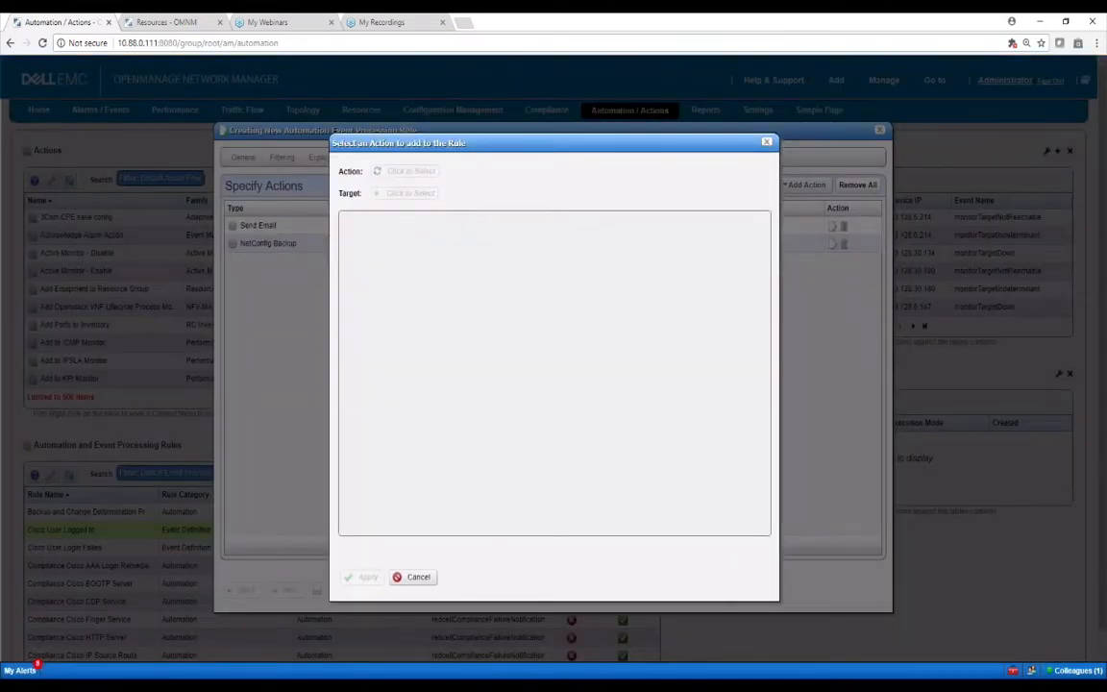
pyautogui.click(404, 170)
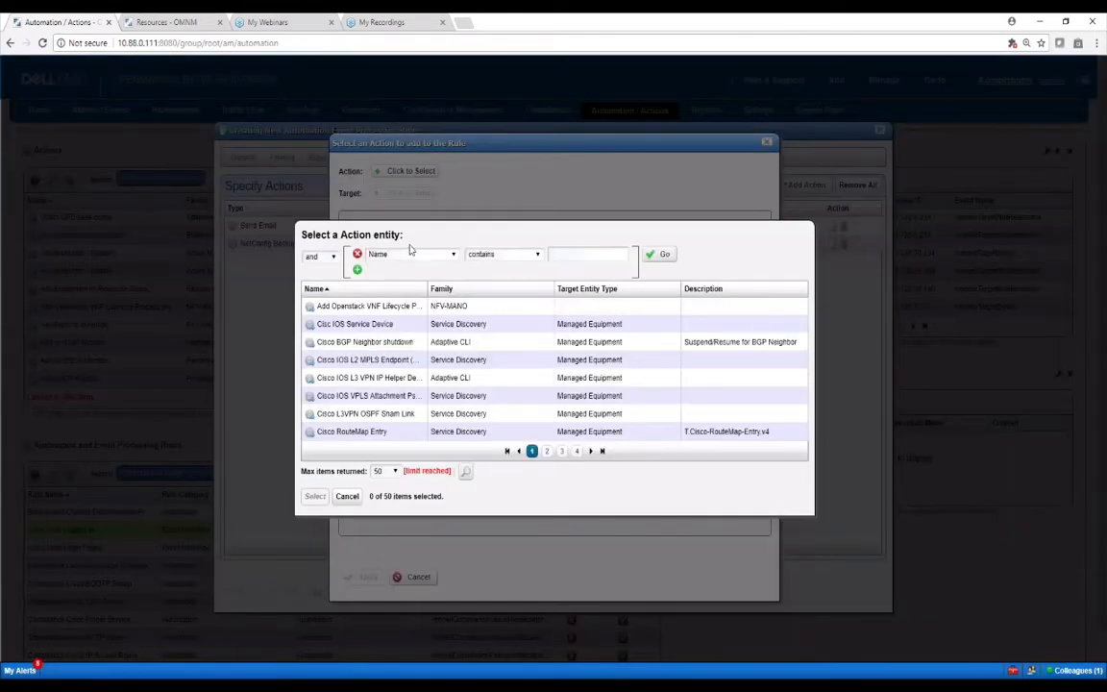
pyautogui.click(570, 256)
pyautogui.write('demo')
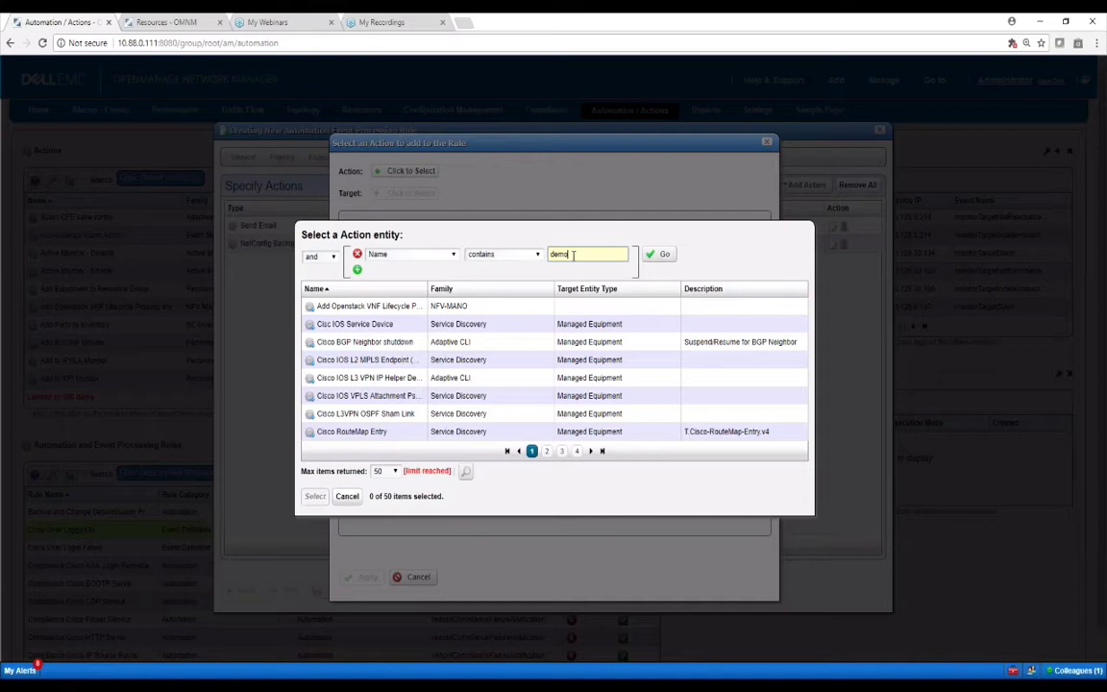
pyautogui.click(654, 256)
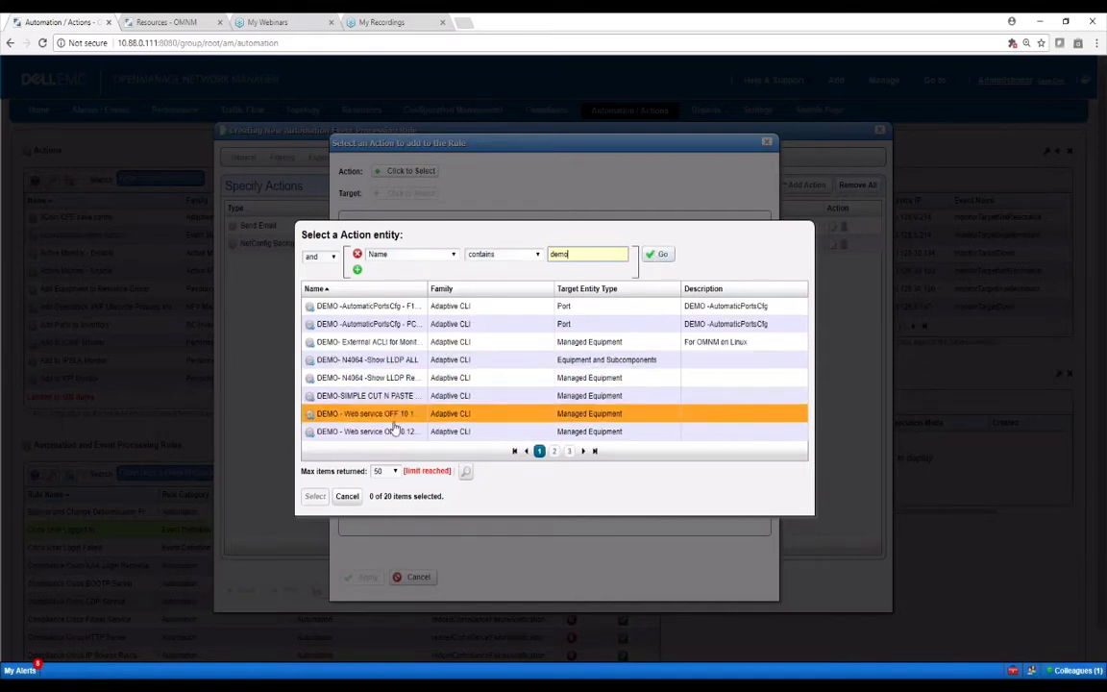
pyautogui.click(554, 450)
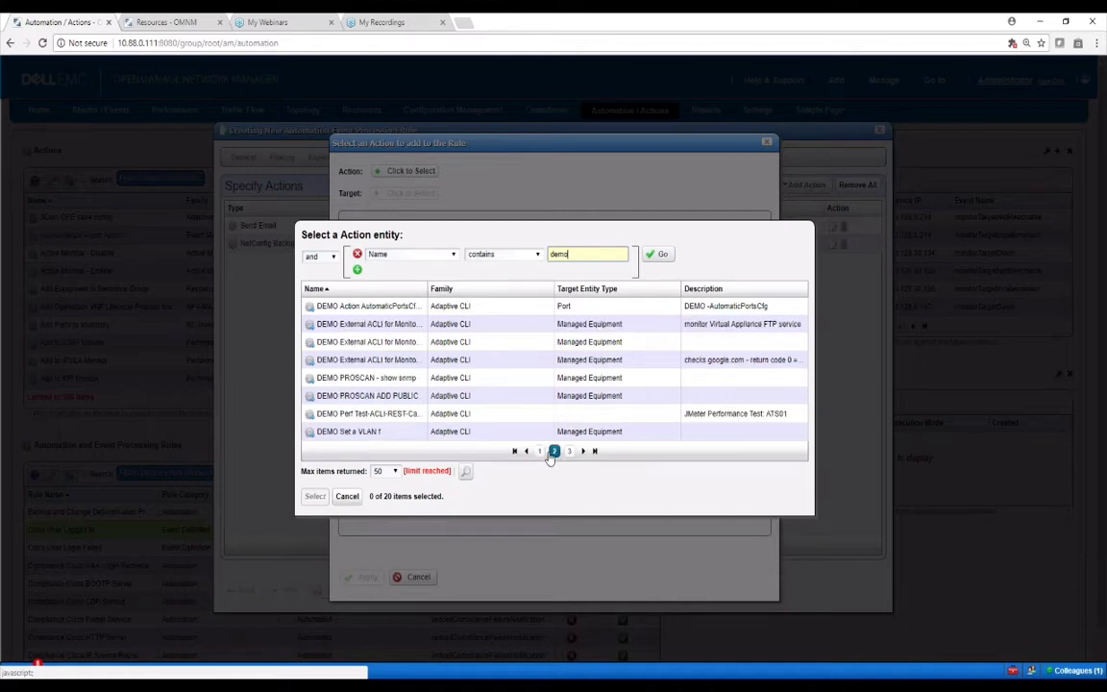
pyautogui.click(370, 432)
pyautogui.click(315, 495)
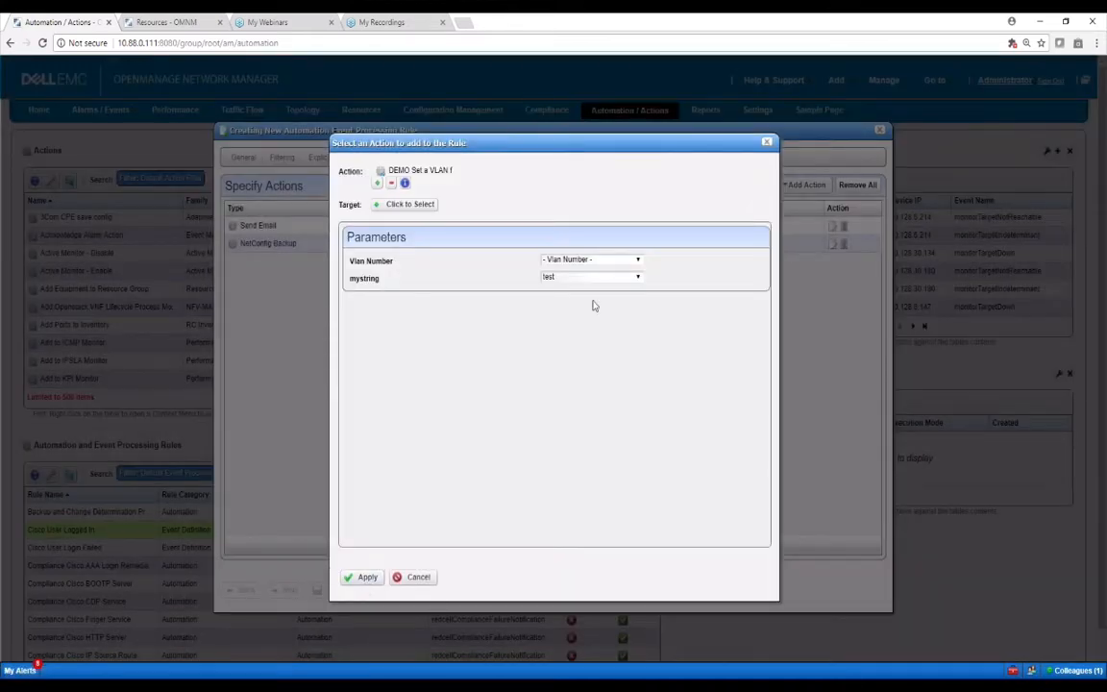
# Set Vlan Number to 4 and apply the DEMO Set a VLAN action to the rule
pyautogui.click(636, 260)
pyautogui.click(576, 314)
pyautogui.click(365, 577)
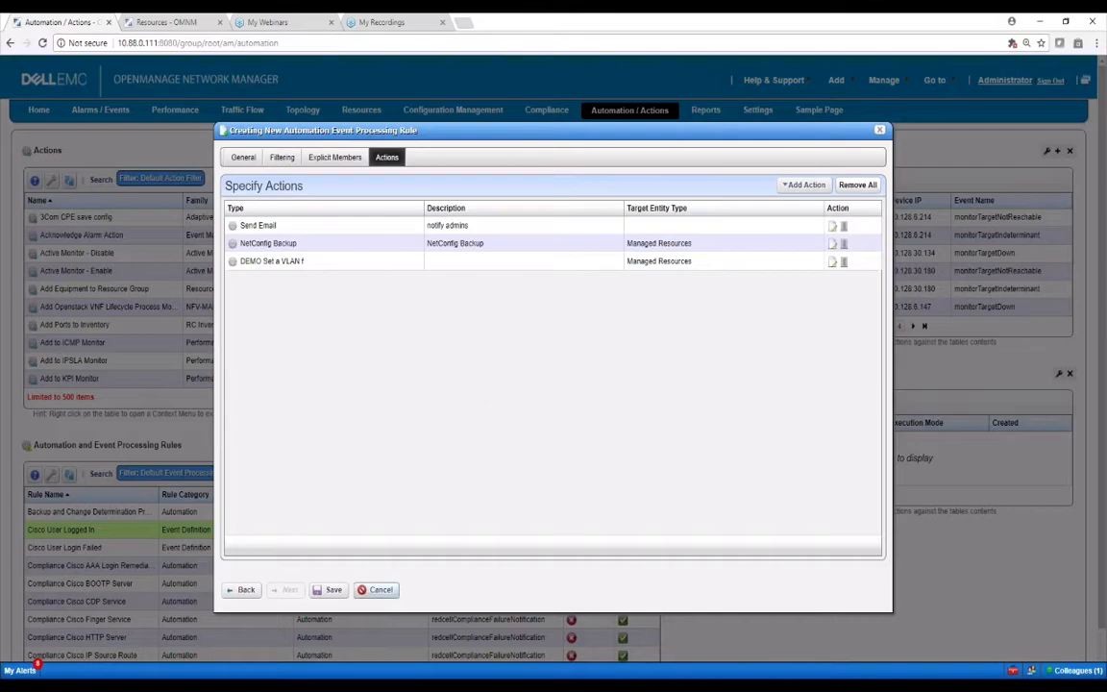
# Cancel the unsaved rule, then view and close the Backup and Change Determination Process rule
pyautogui.click(385, 590)
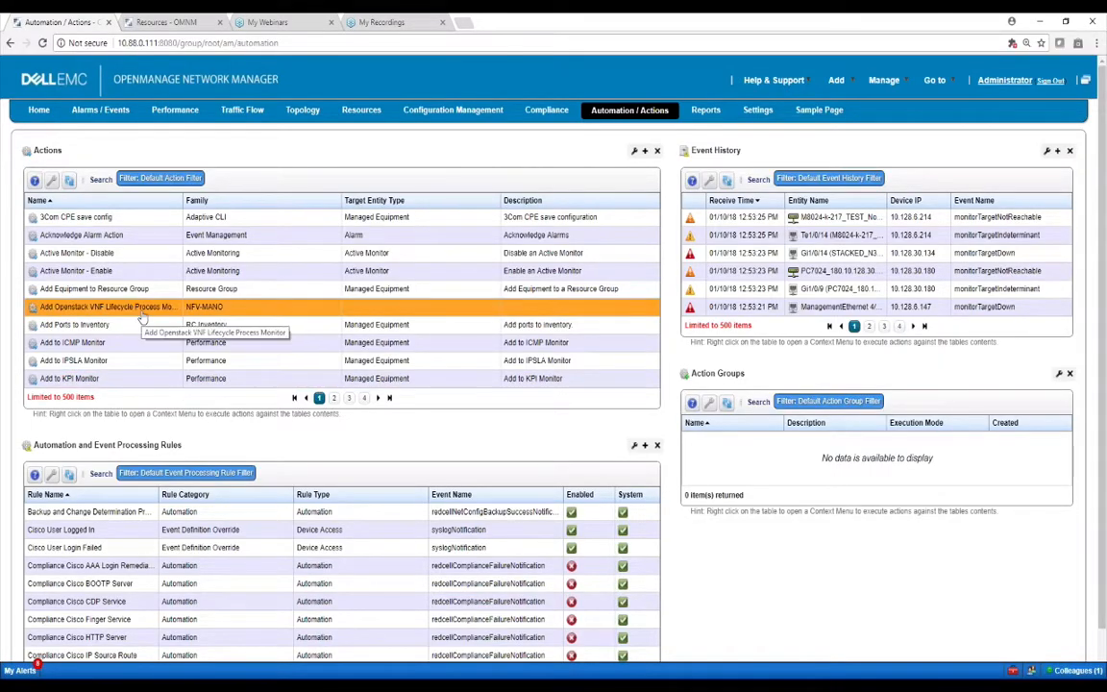
pyautogui.rightClick(122, 511)
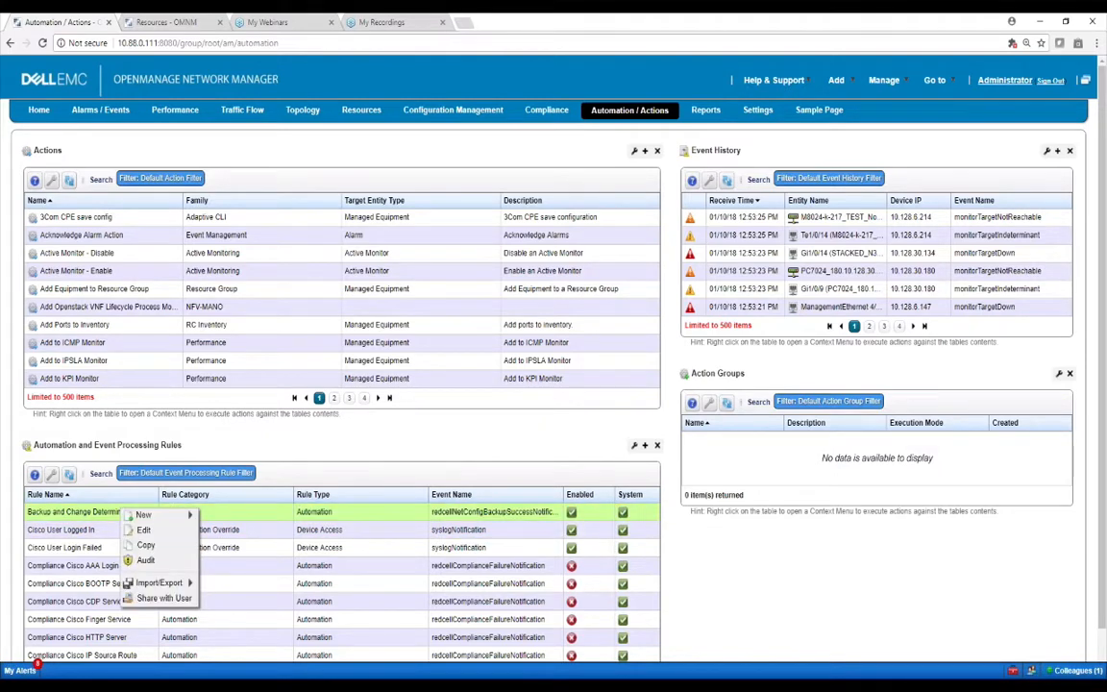
pyautogui.click(116, 514)
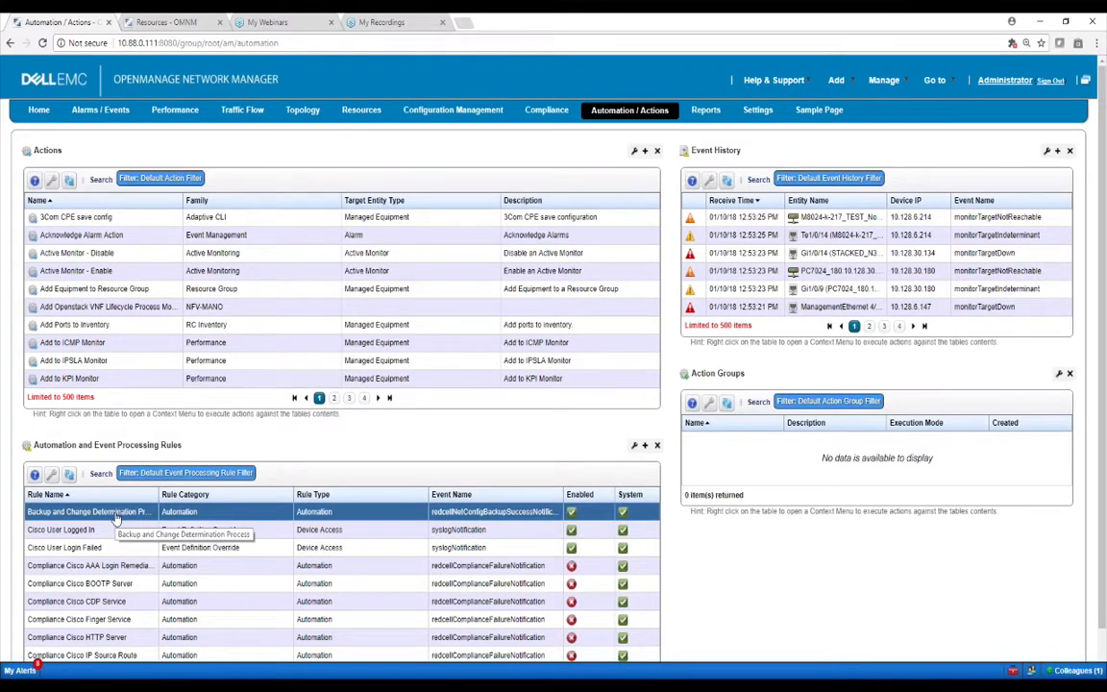
pyautogui.rightClick(116, 516)
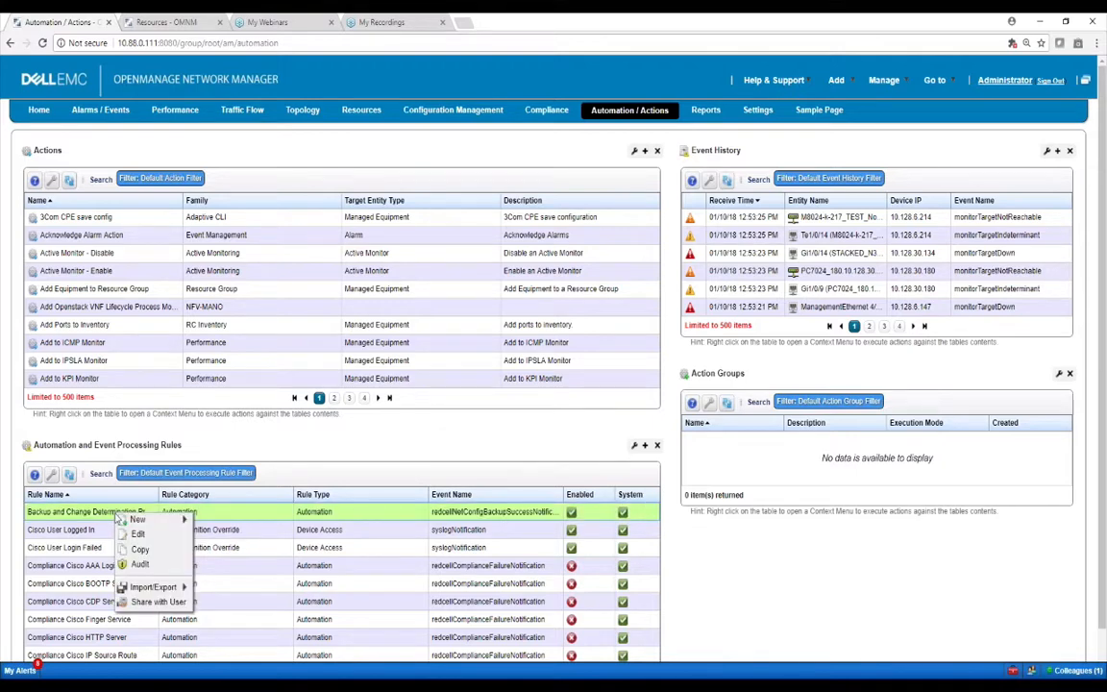
pyautogui.click(138, 533)
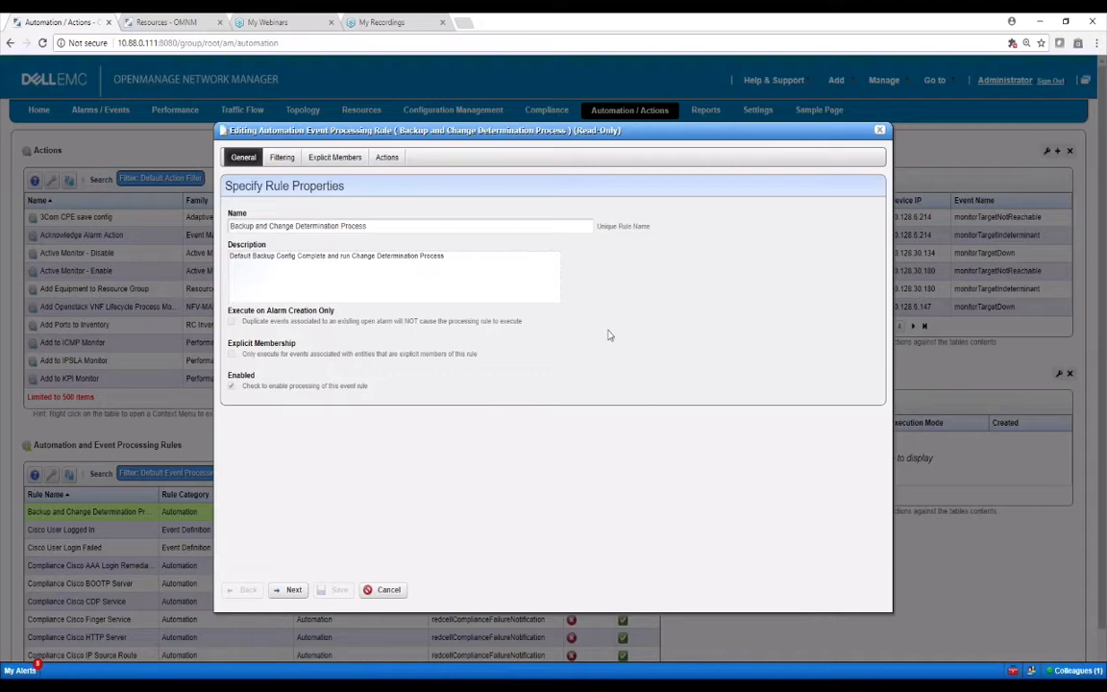
pyautogui.click(879, 129)
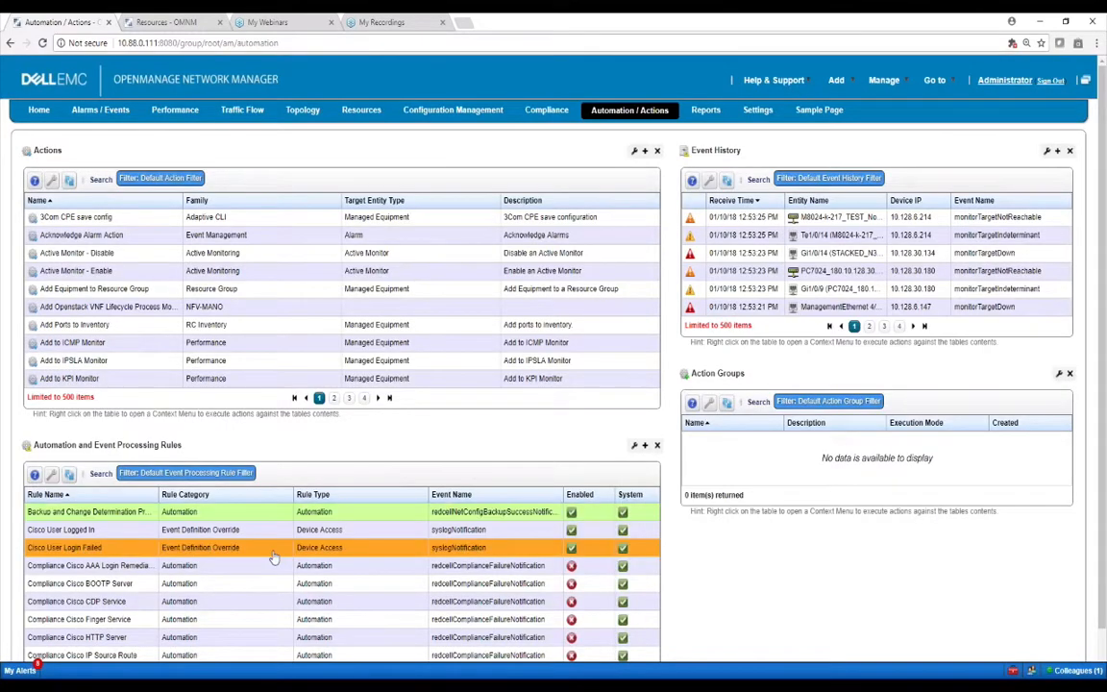
pyautogui.rightClick(192, 534)
# Create an Automation rule 'testsdfs' with Explicit Membership ticked, advancing to Explicit Members
pyautogui.moveTo(231, 539)
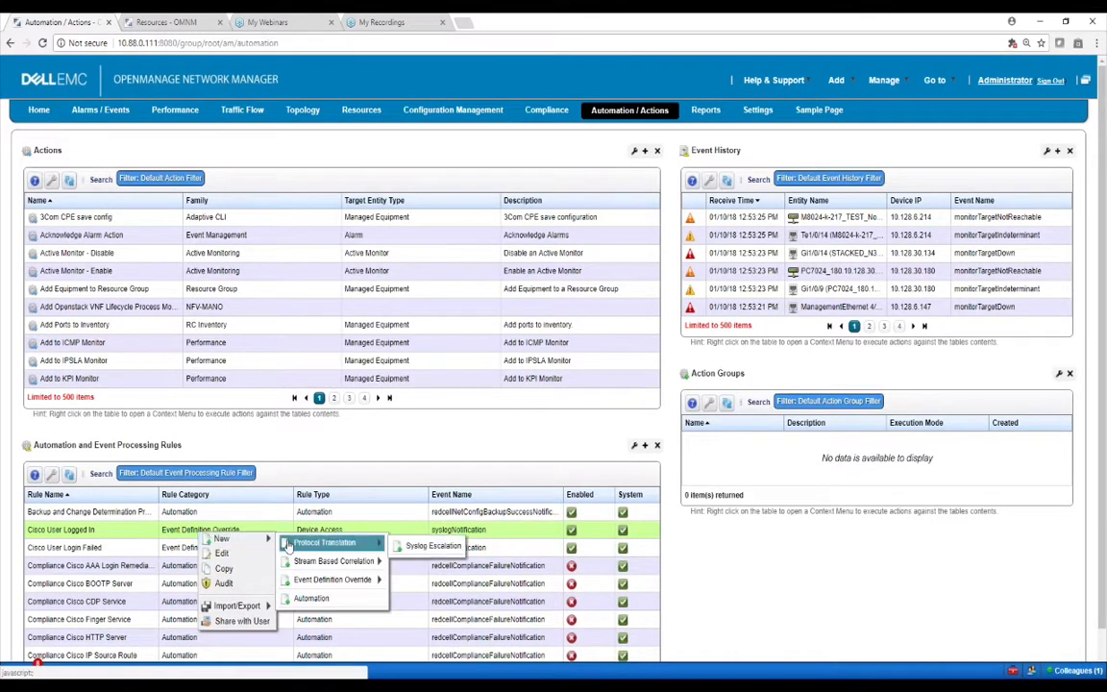
pyautogui.moveTo(337, 580)
pyautogui.click(310, 598)
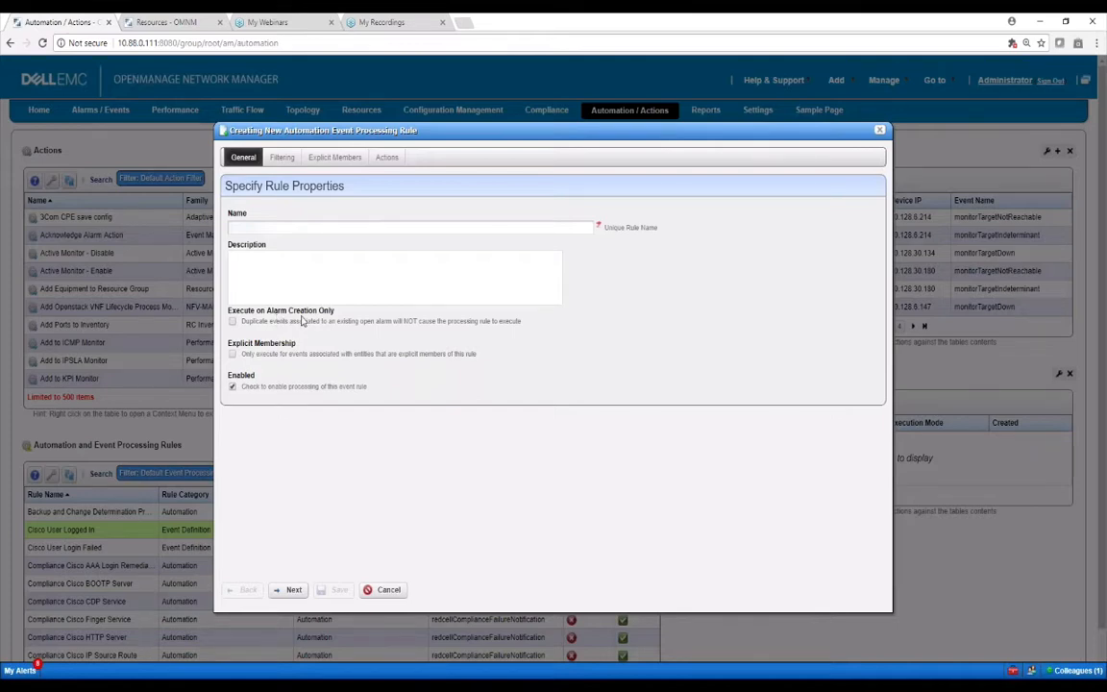
pyautogui.click(232, 354)
pyautogui.click(281, 226)
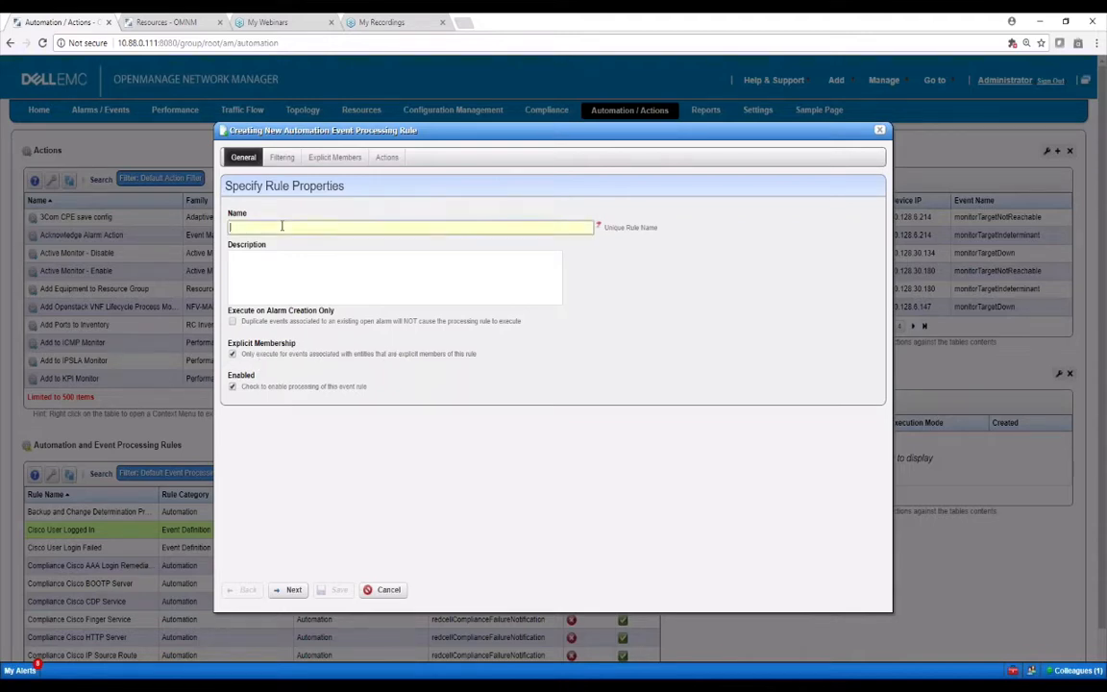
pyautogui.write('testsdfs')
pyautogui.click(291, 590)
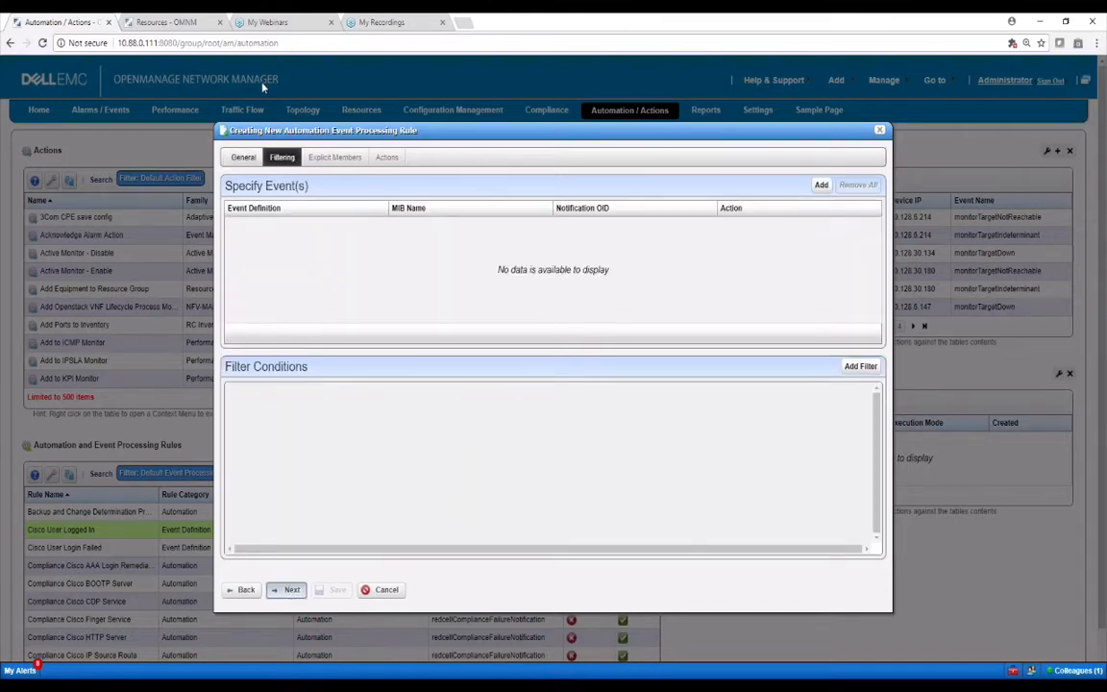
pyautogui.click(291, 589)
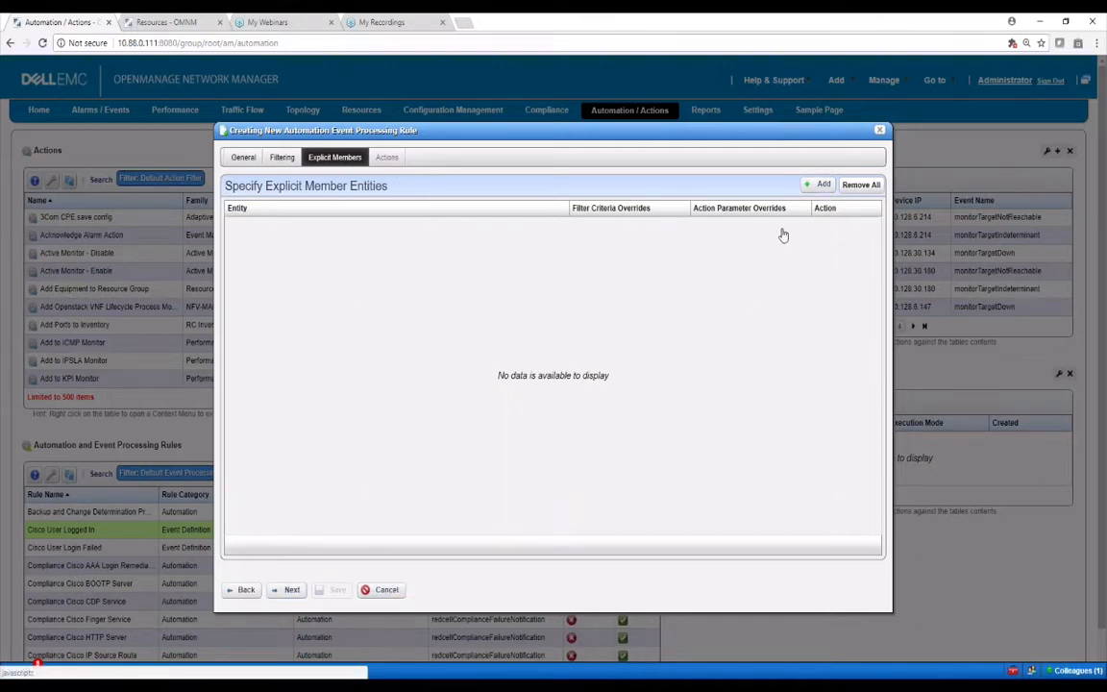
# Add the router at 10.88.0.95 as the explicit member entity
pyautogui.click(819, 183)
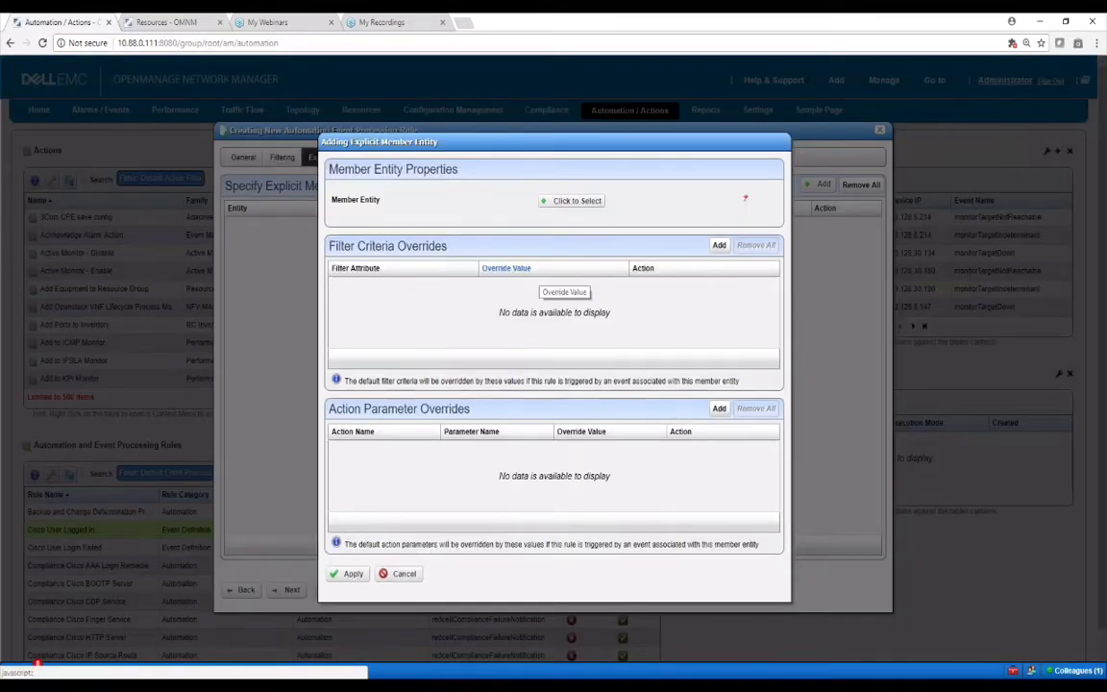
pyautogui.click(571, 201)
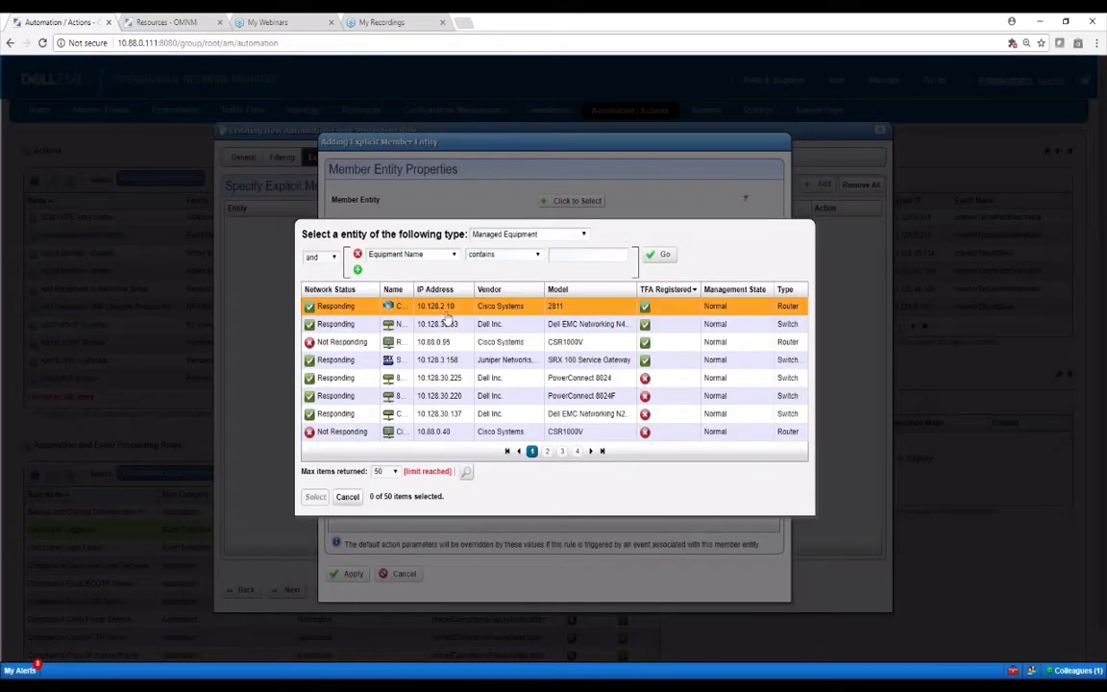
pyautogui.click(445, 309)
pyautogui.click(447, 327)
pyautogui.click(447, 345)
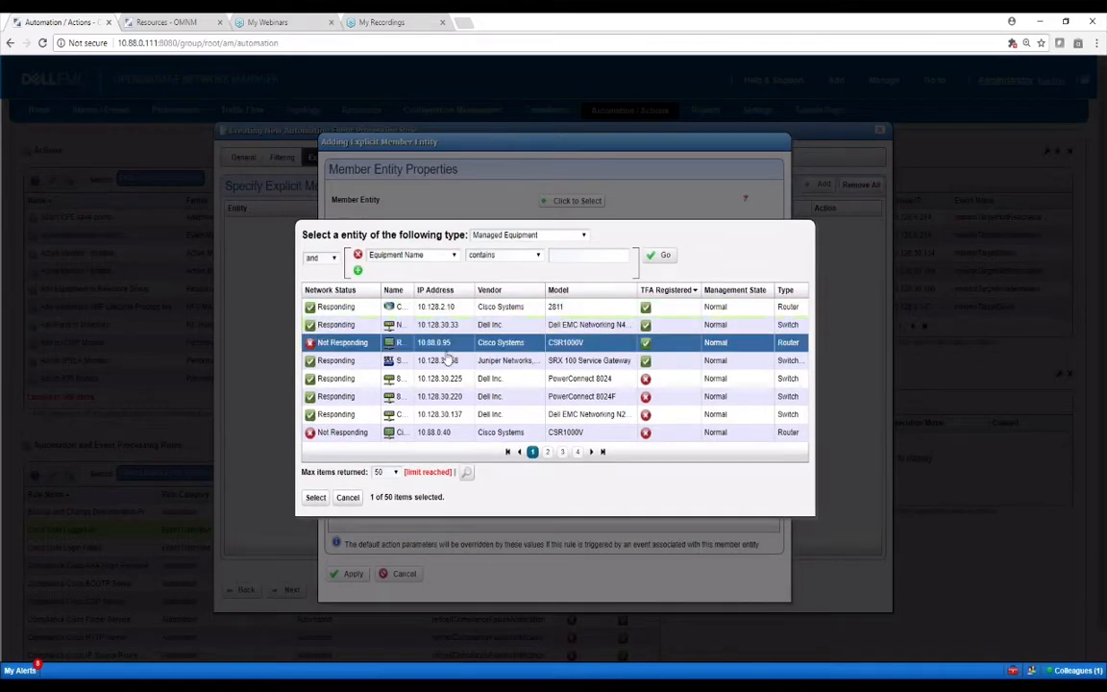
pyautogui.click(315, 497)
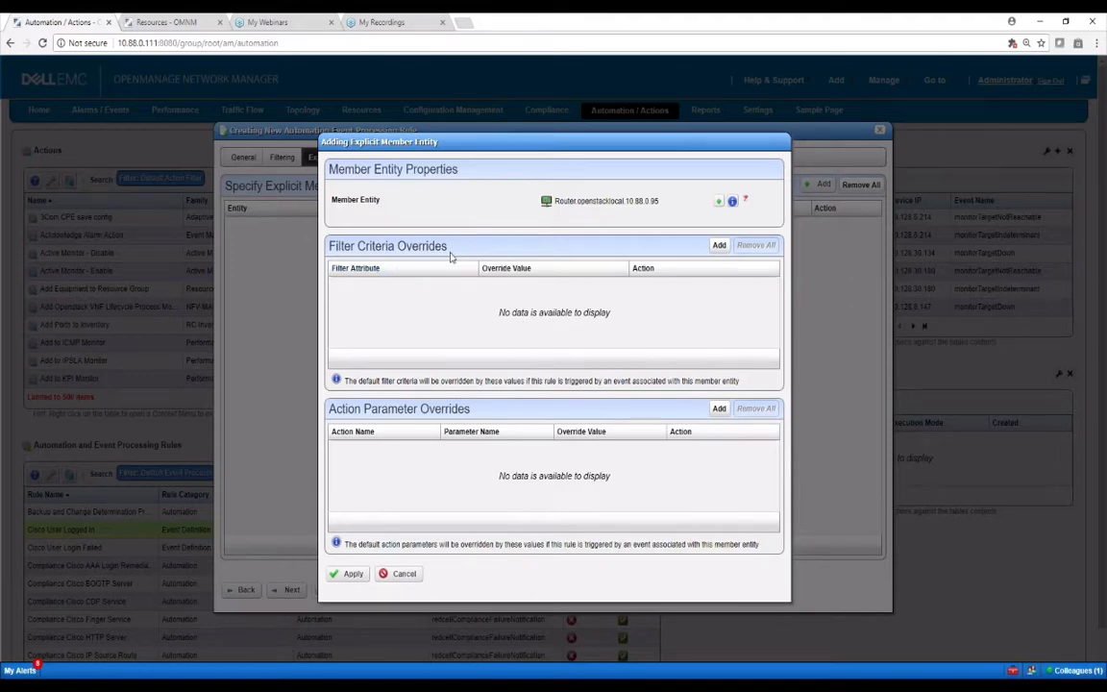
# Open the filter criteria override and action parameter override dialogs, cancelling each without changes
pyautogui.click(719, 245)
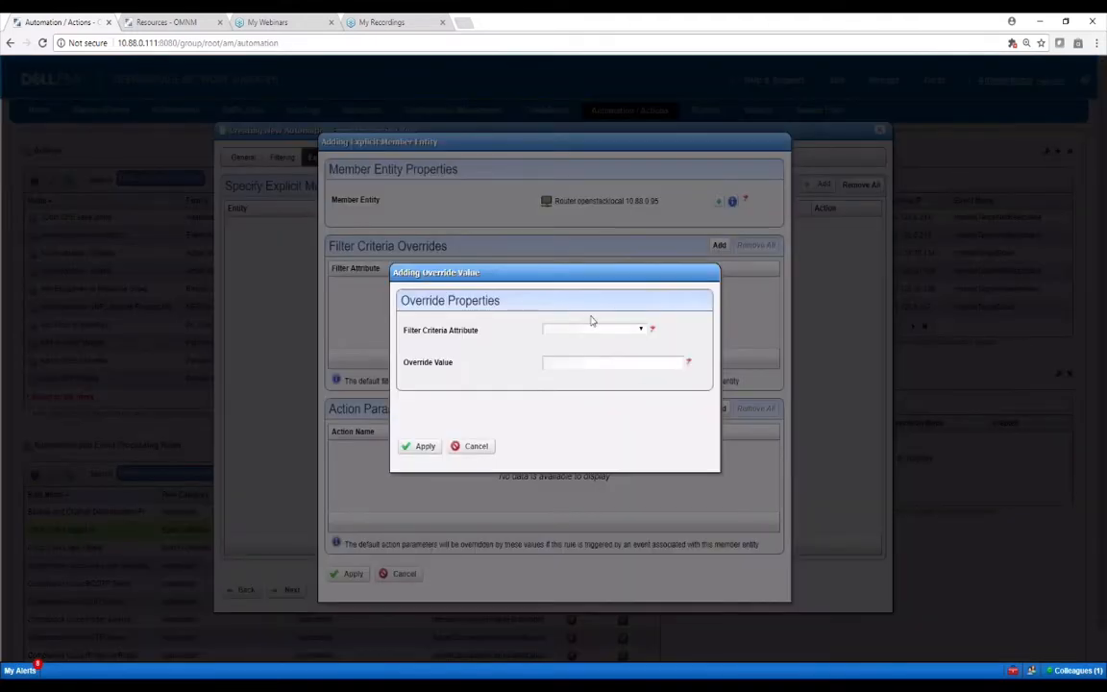
pyautogui.click(470, 446)
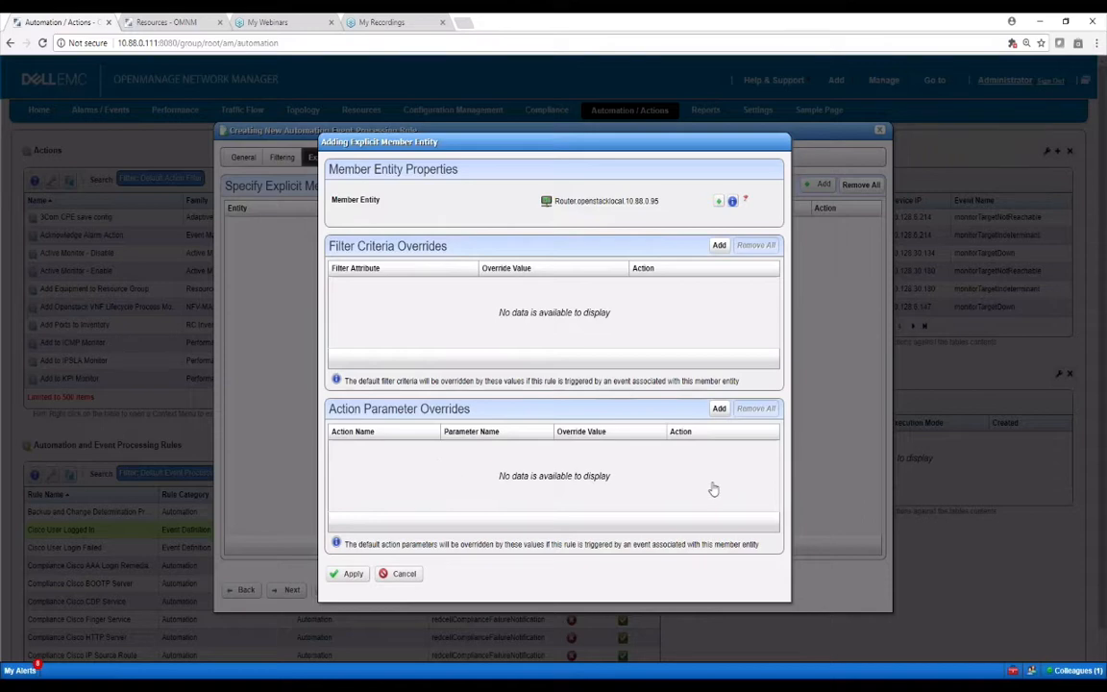
pyautogui.click(719, 409)
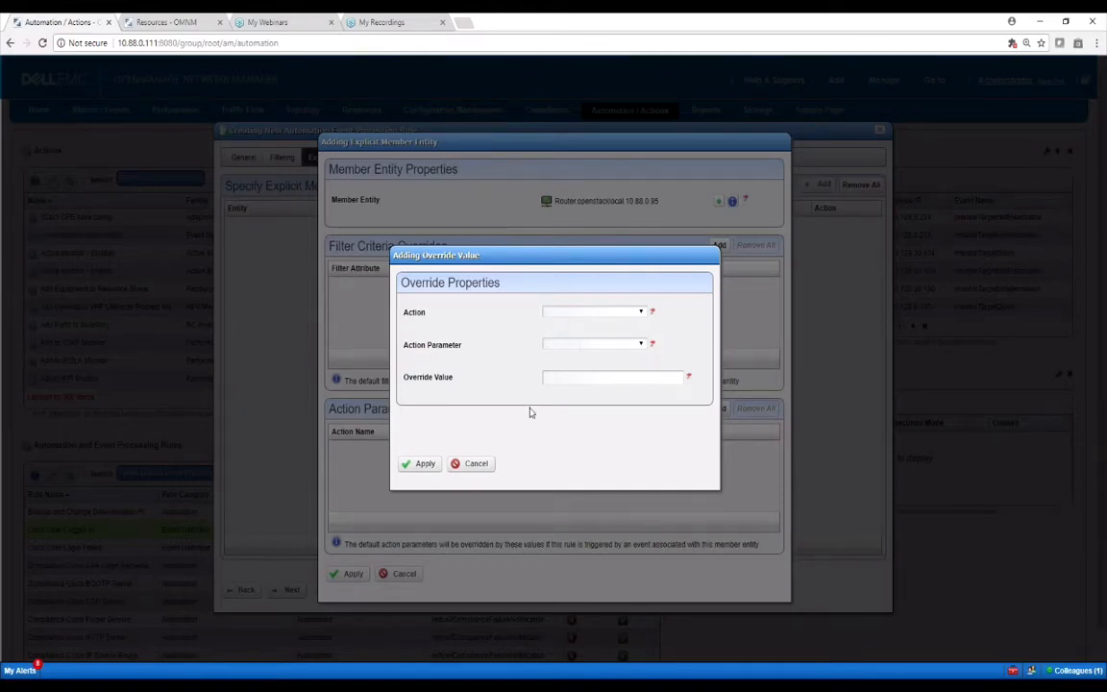
pyautogui.click(471, 463)
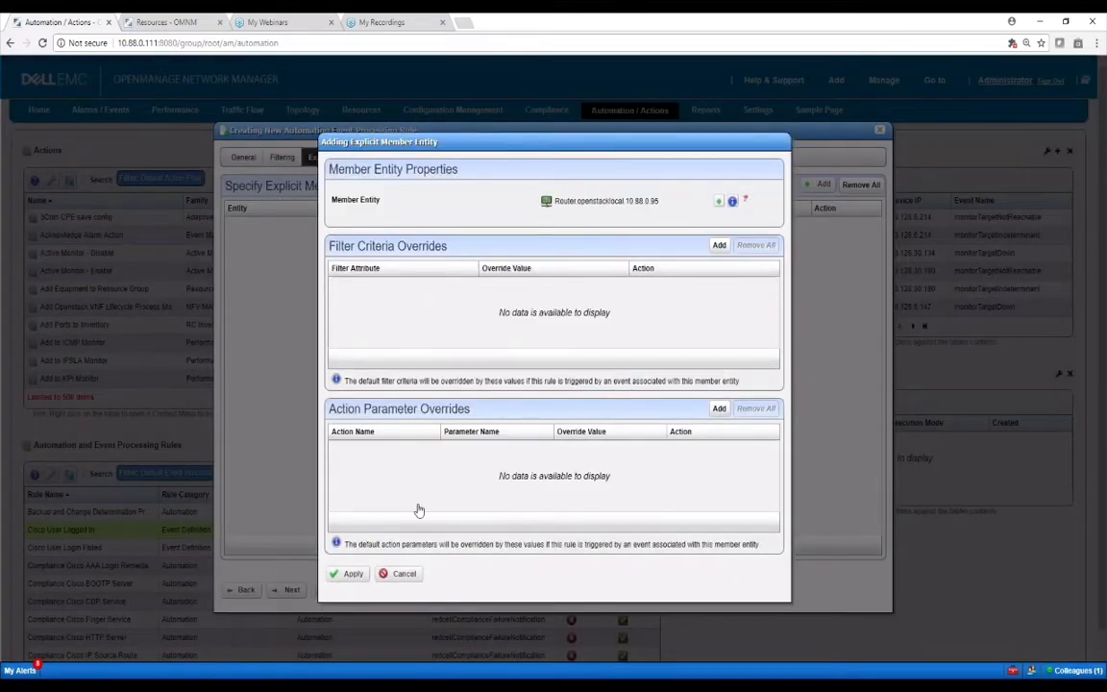
# Discard the member entity and new rule, then show the 'Thanks for Watching' slide
pyautogui.click(402, 575)
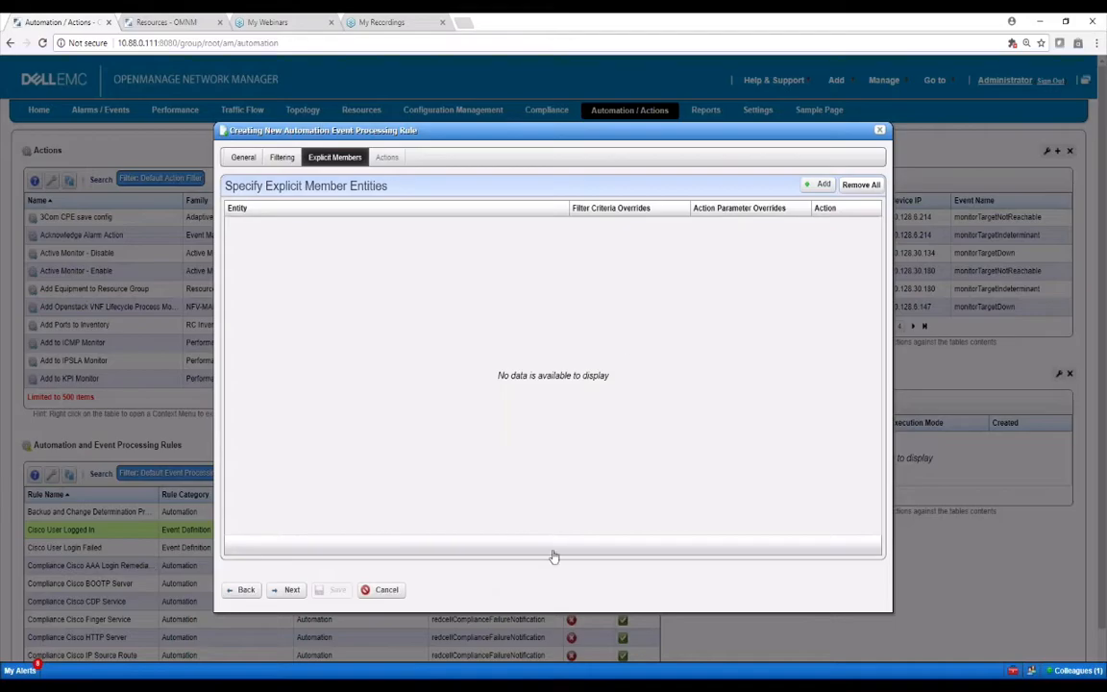
pyautogui.click(386, 589)
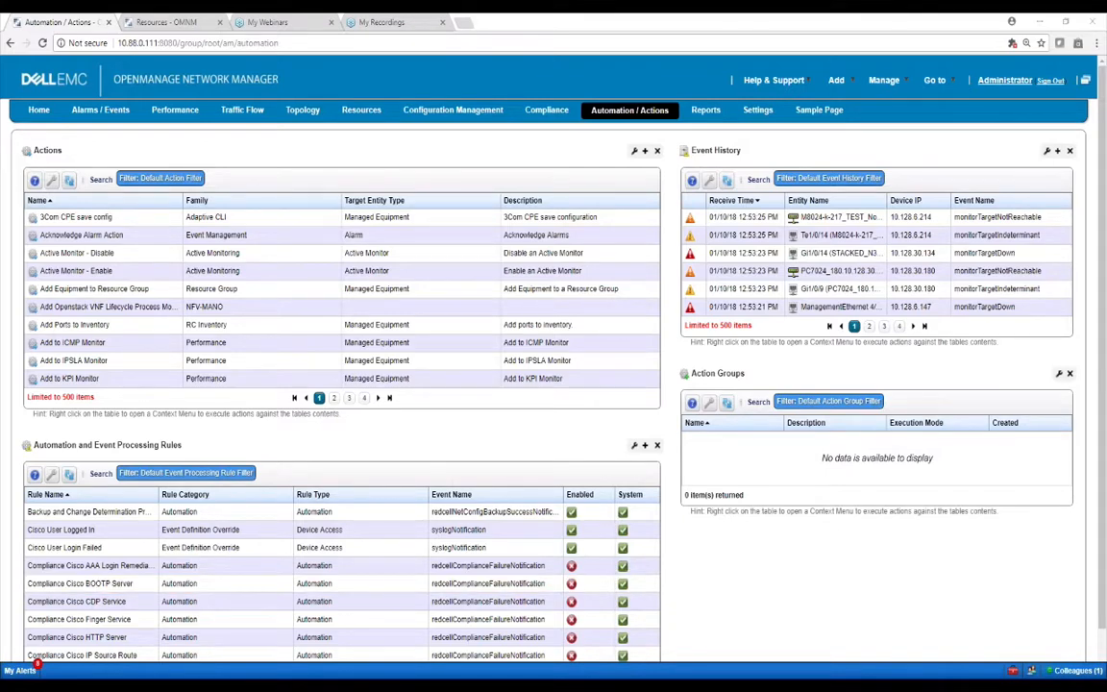
pyautogui.hotkey('alt', 'Tab')
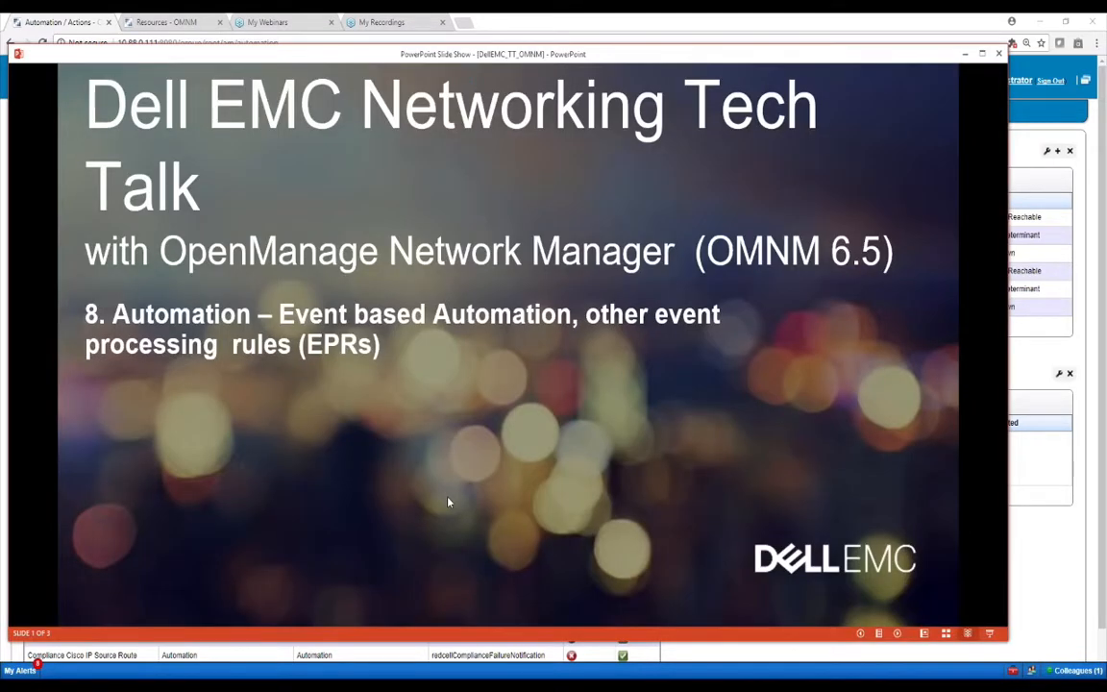
pyautogui.press('Right')
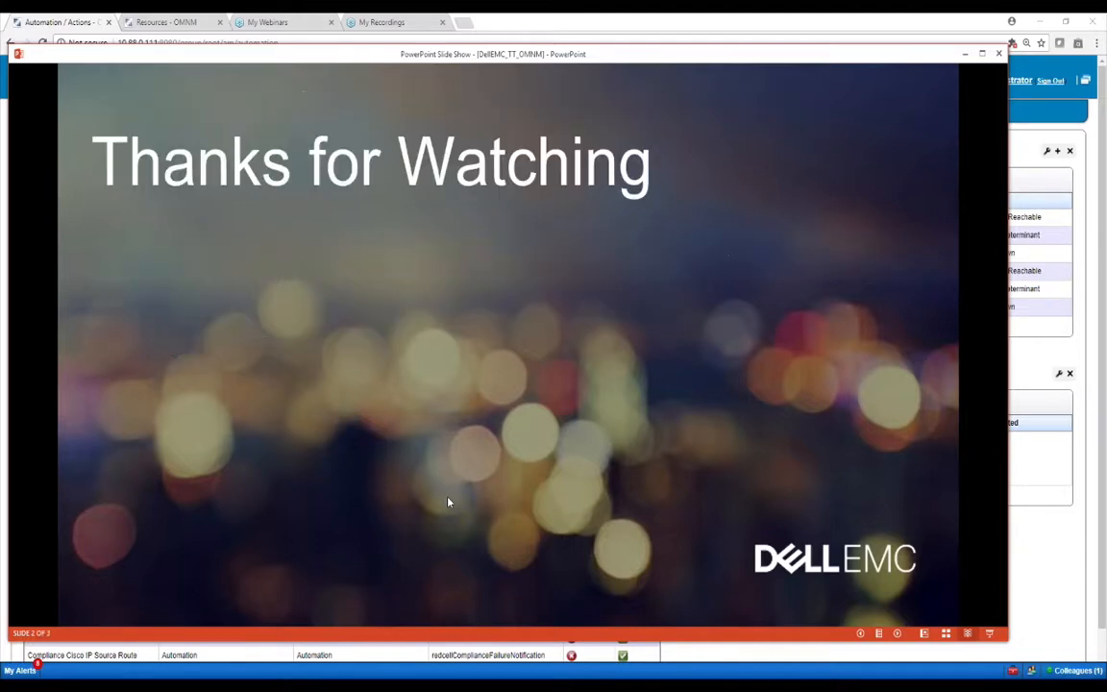